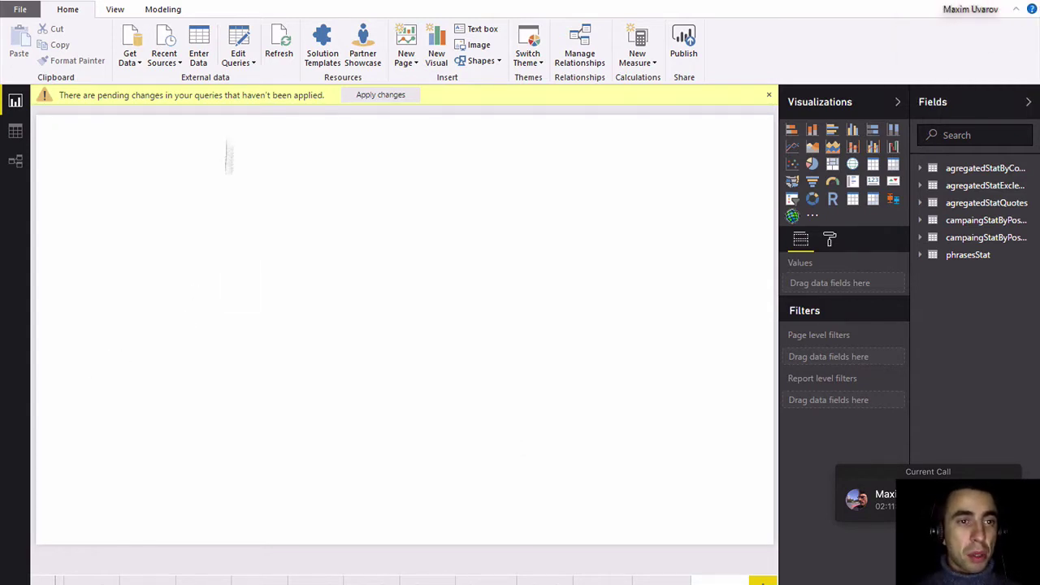
Open the Power BI Query Editor from Edit Queries to view the phrasesStat query
left_click(244, 47)
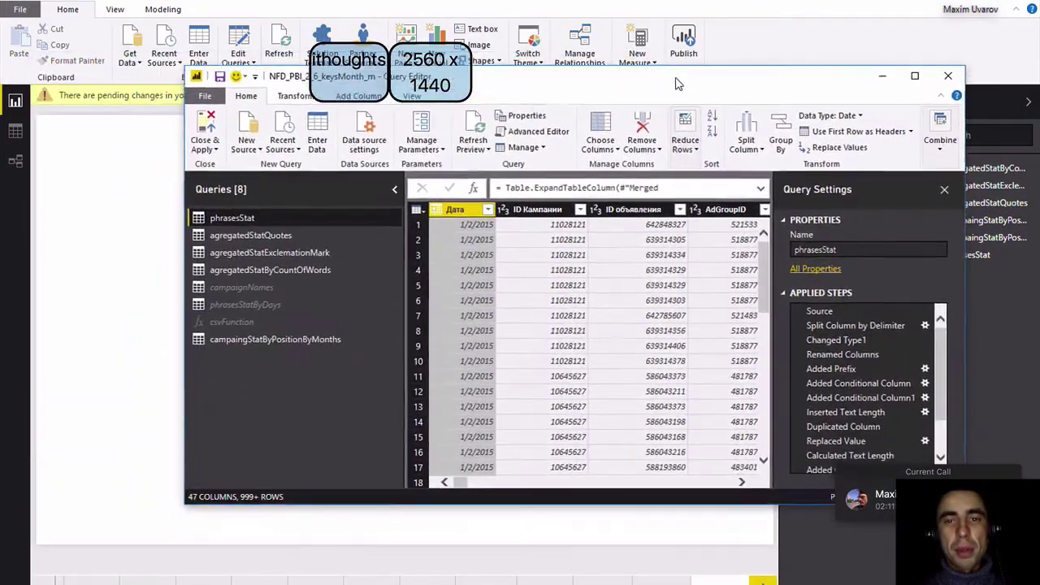
Maximize the Query Editor and scroll across the phrasesStat columns to Категория1–3
left_click_drag(622, 98, 650, 58)
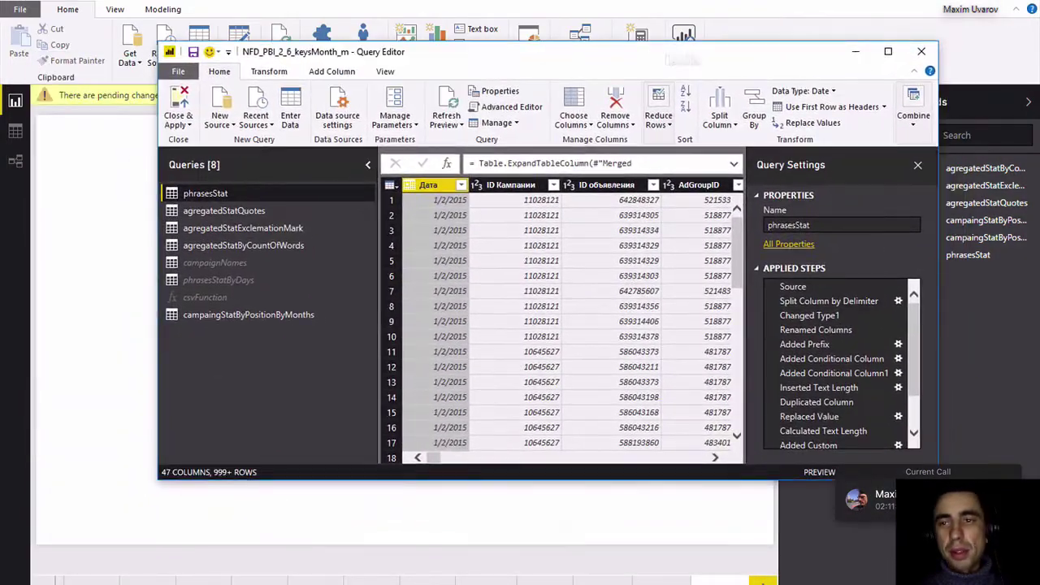
left_click(889, 52)
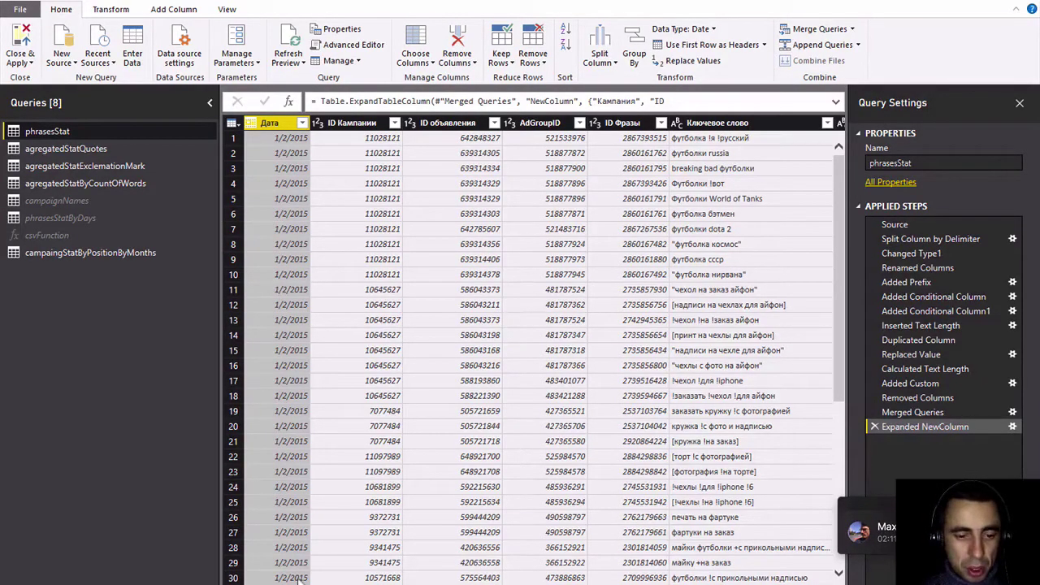
scroll(537, 350, "right", 10)
scroll(536, 350, "right", 5)
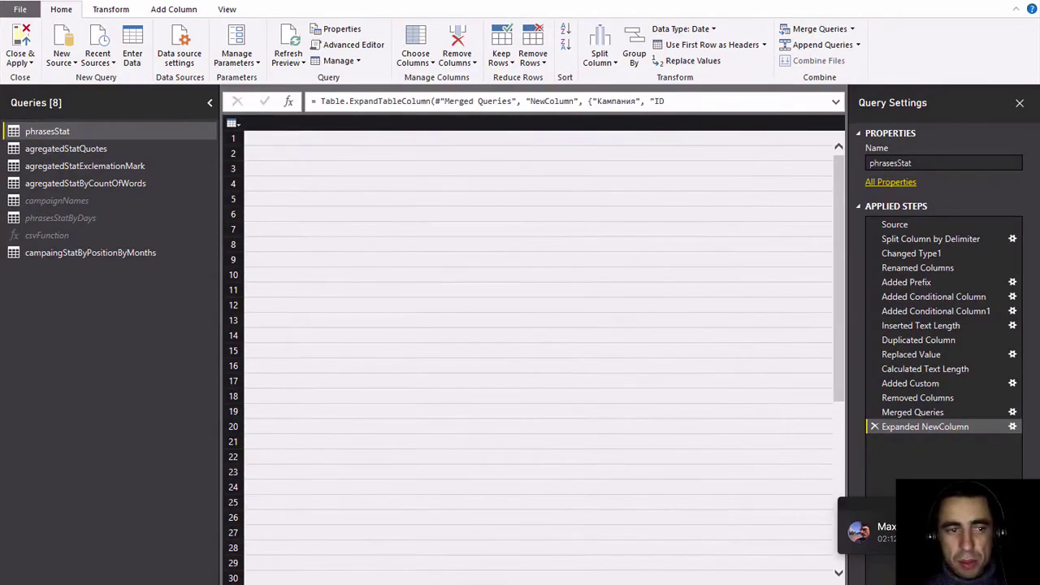
scroll(536, 349, "right", 3)
scroll(537, 349, "right", 5)
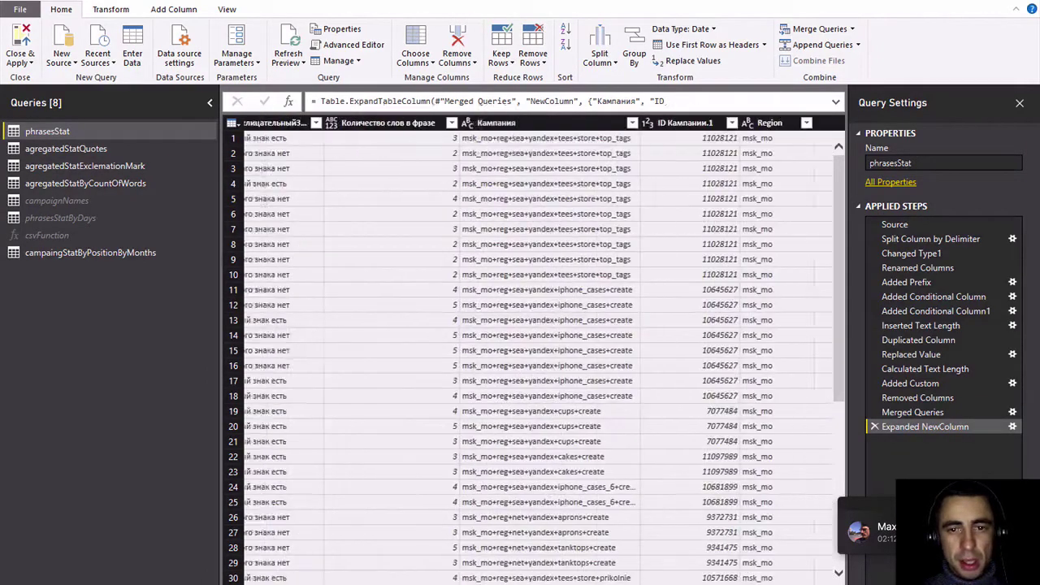
scroll(537, 350, "right", 5)
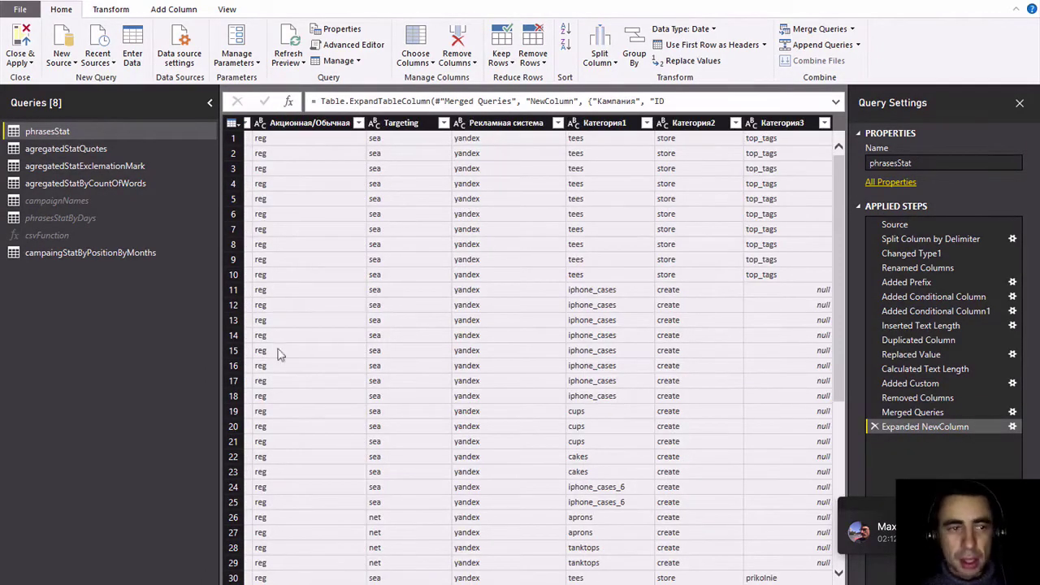
Review phrasesStat's source, split-by-delimiter and changed-type applied steps
left_click(897, 225)
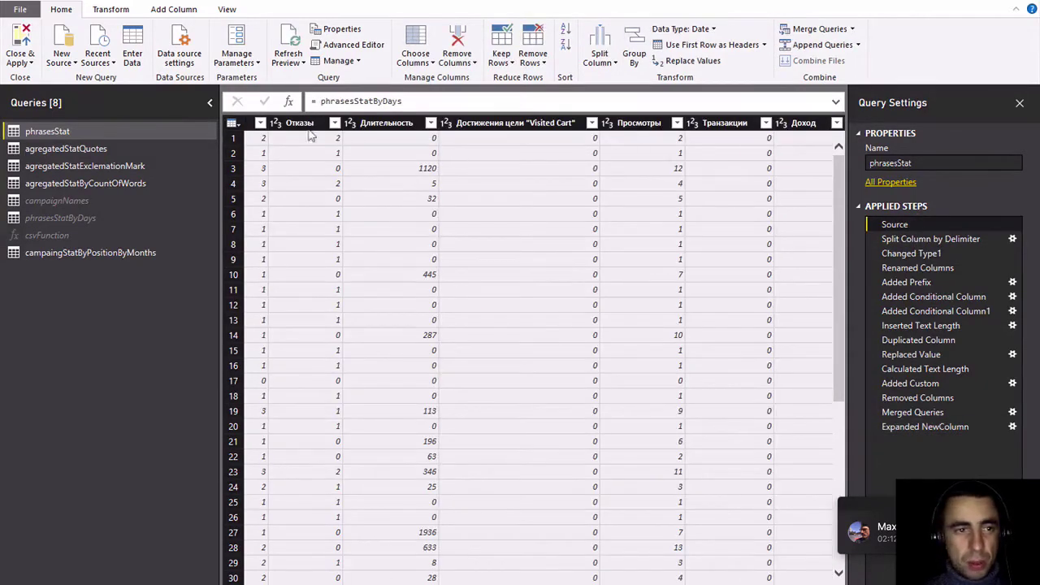
left_click(925, 238)
left_click(917, 254)
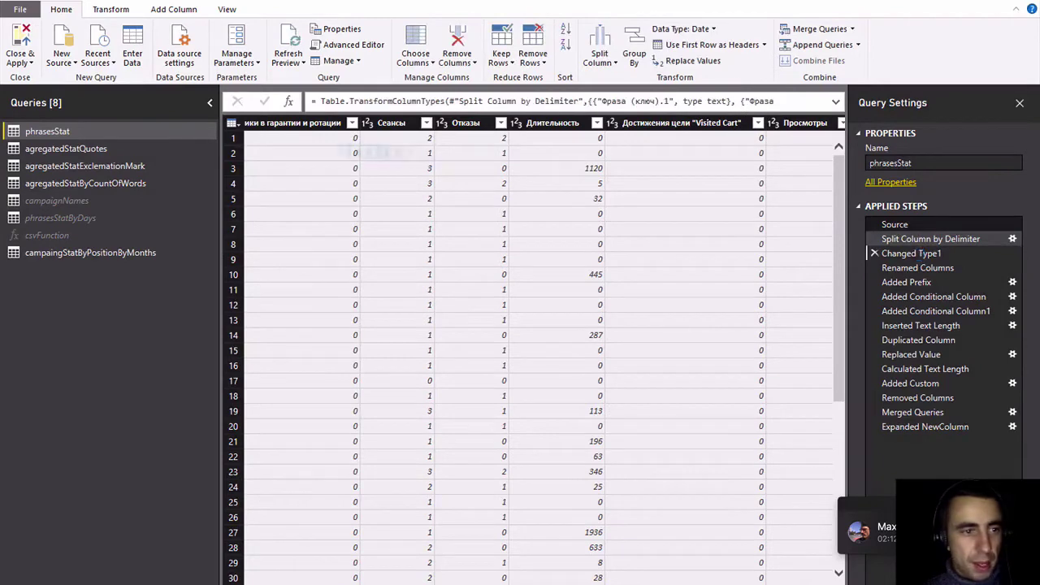
Inspect campaingStatByPositionByMonths from its source to Removed Errors, then select phrasesStatByDays
left_click(63, 254)
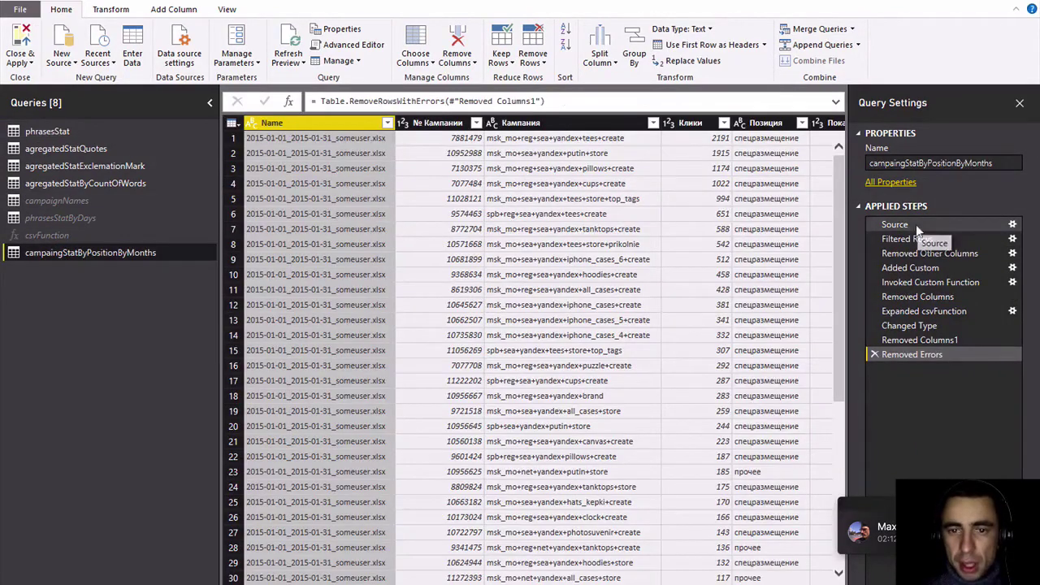
left_click(917, 229)
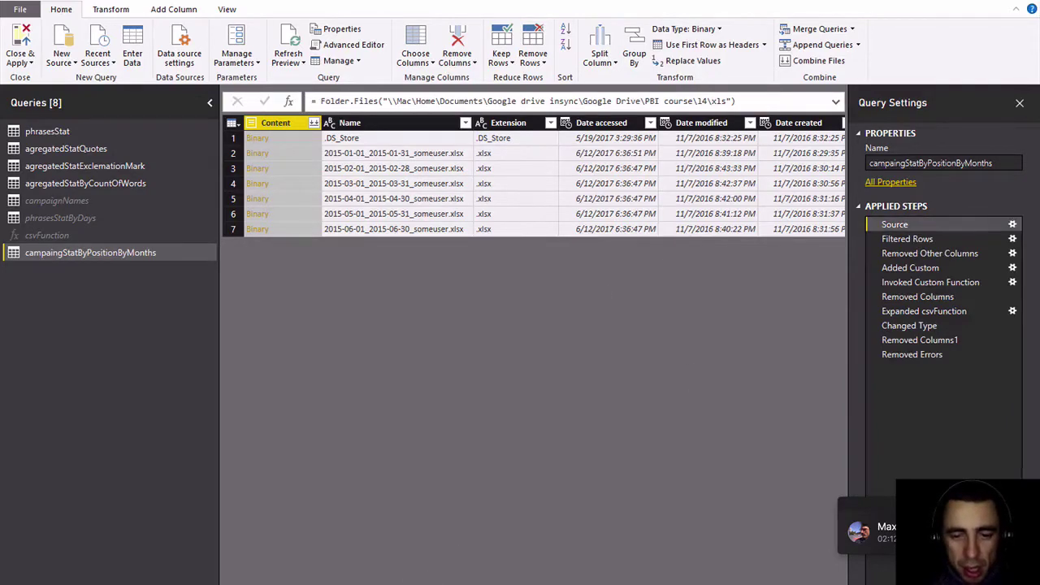
scroll(841, 478, "right", 5)
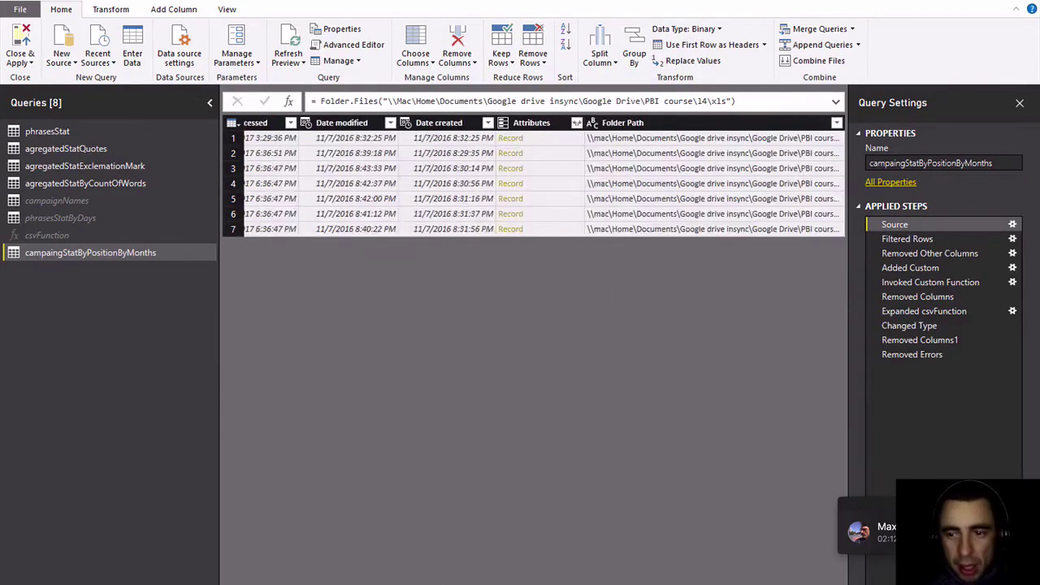
left_click(936, 355)
scroll(587, 473, "right", 4)
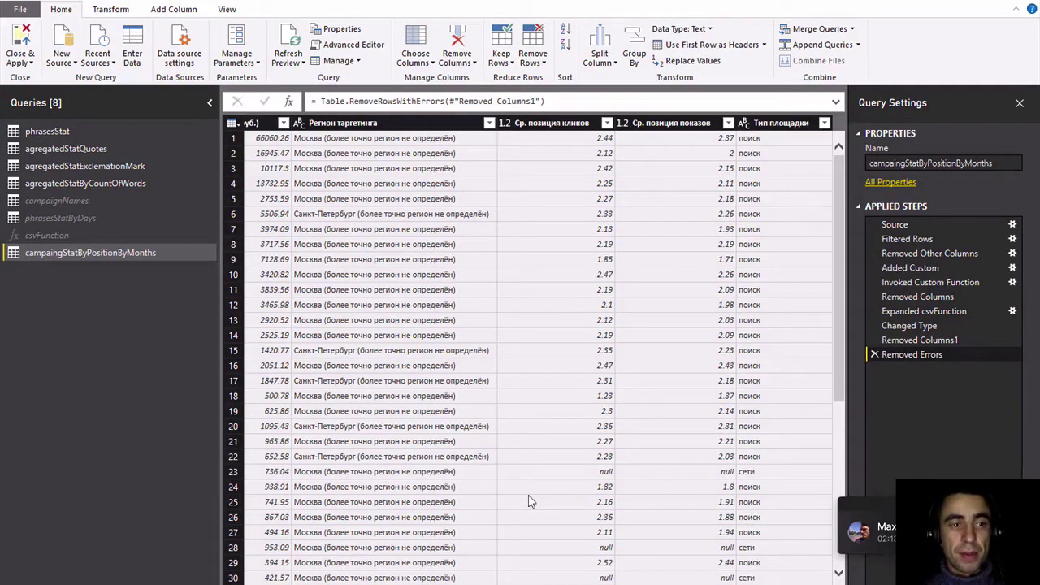
left_click(125, 218)
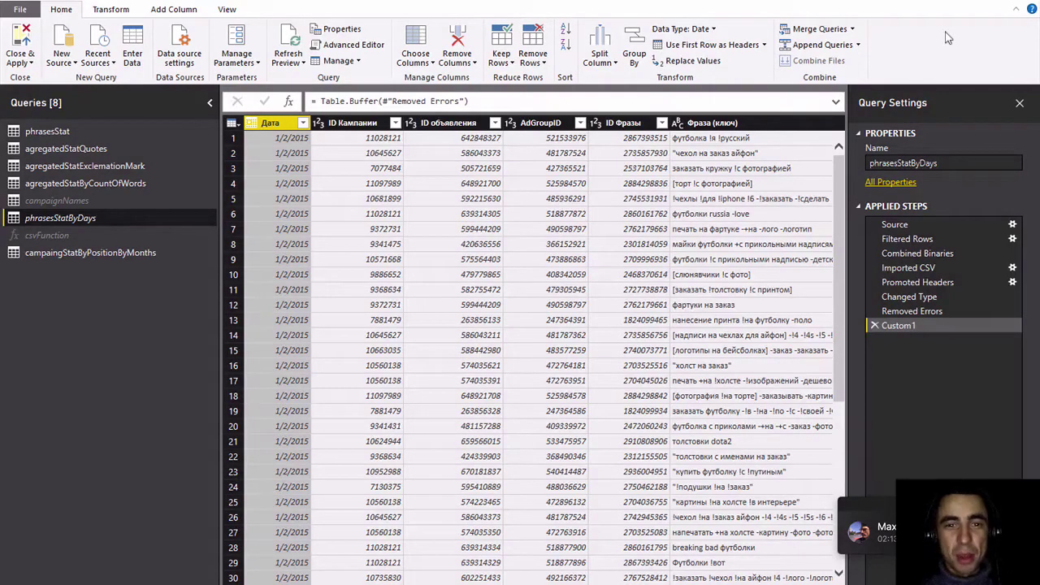
Add a Count Rows step after Custom1 in phrasesStatByDays, returning 117539 rows
left_click(897, 227)
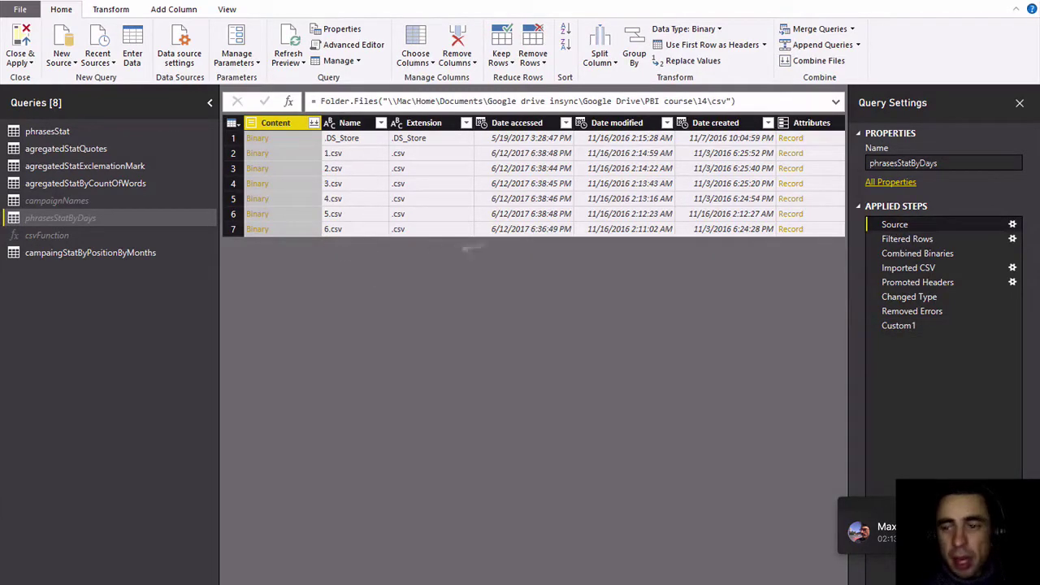
left_click(943, 326)
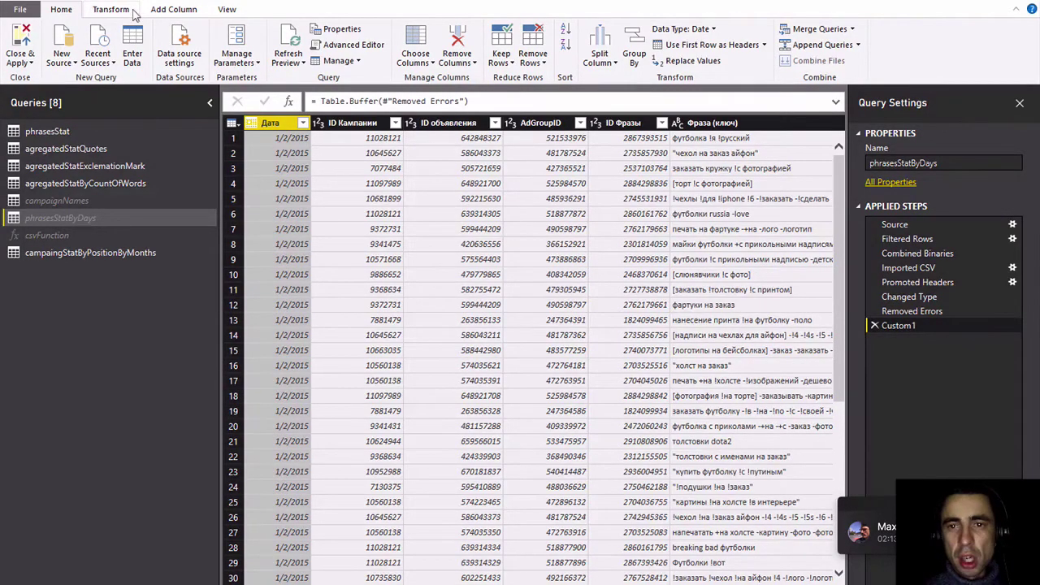
left_click(128, 11)
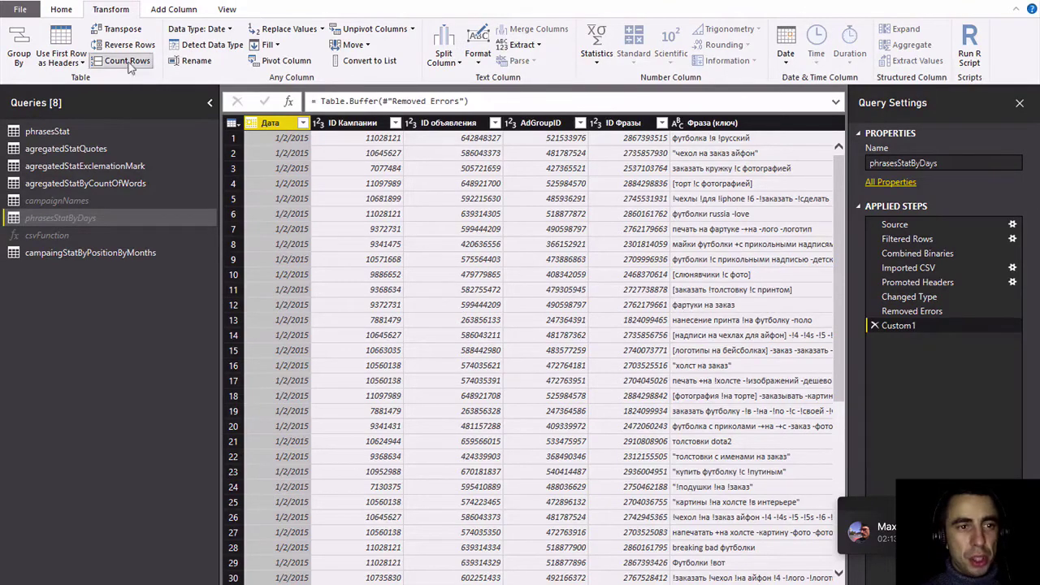
left_click(128, 61)
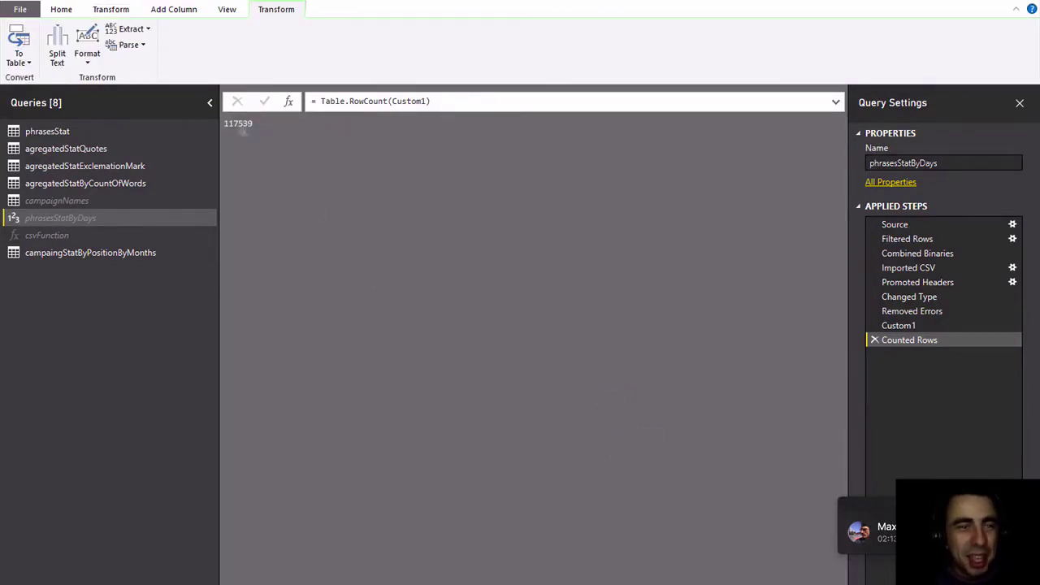
Delete the Counted Rows step, scan the columns, and close the Query Editor without applying
left_click(874, 341)
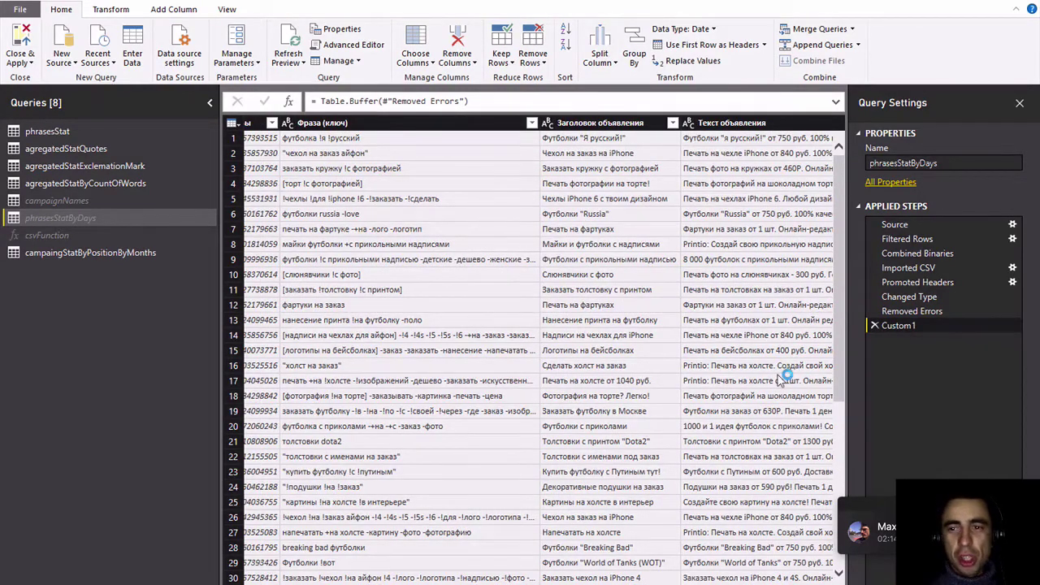
scroll(646, 411, "right", 5)
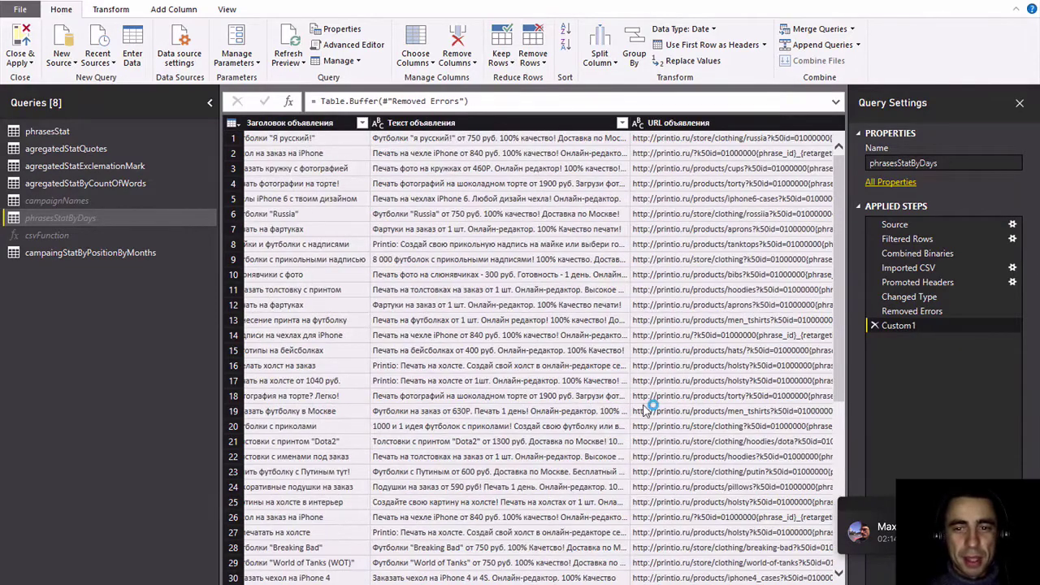
scroll(645, 411, "right", 4)
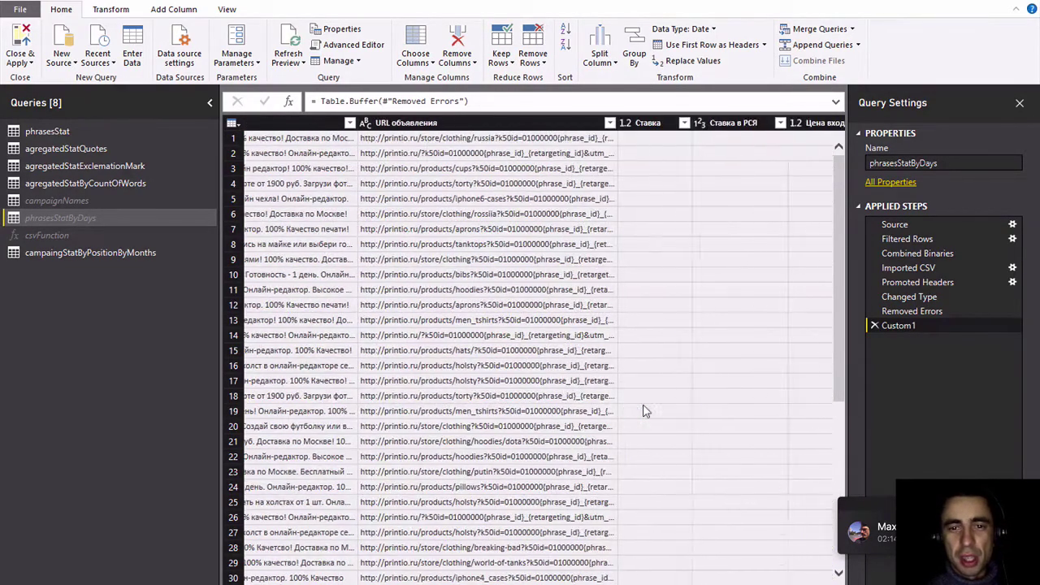
scroll(644, 411, "right", 2)
scroll(644, 411, "right", 4)
scroll(645, 411, "right", 2)
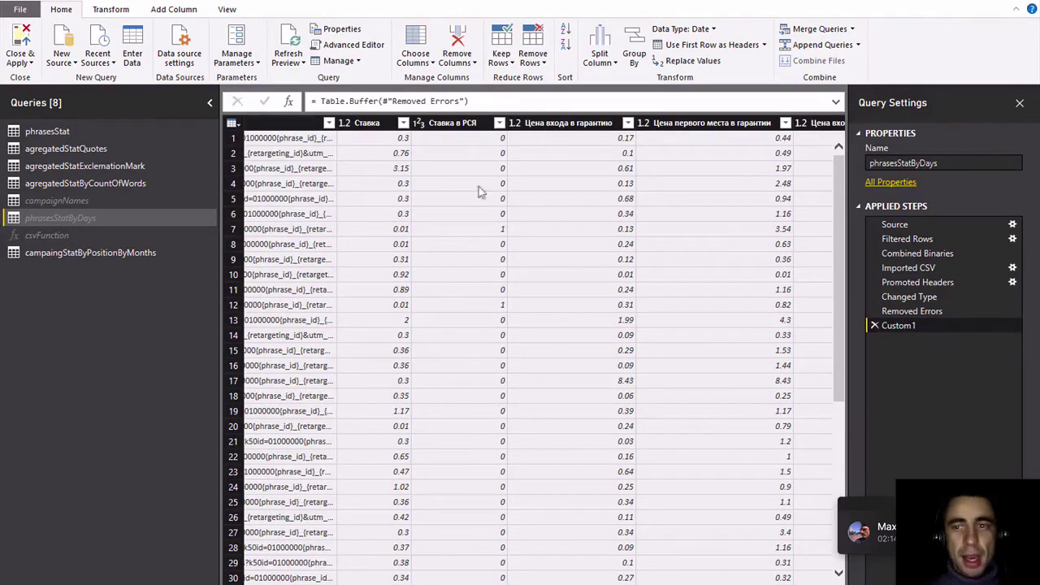
scroll(618, 353, "right", 5)
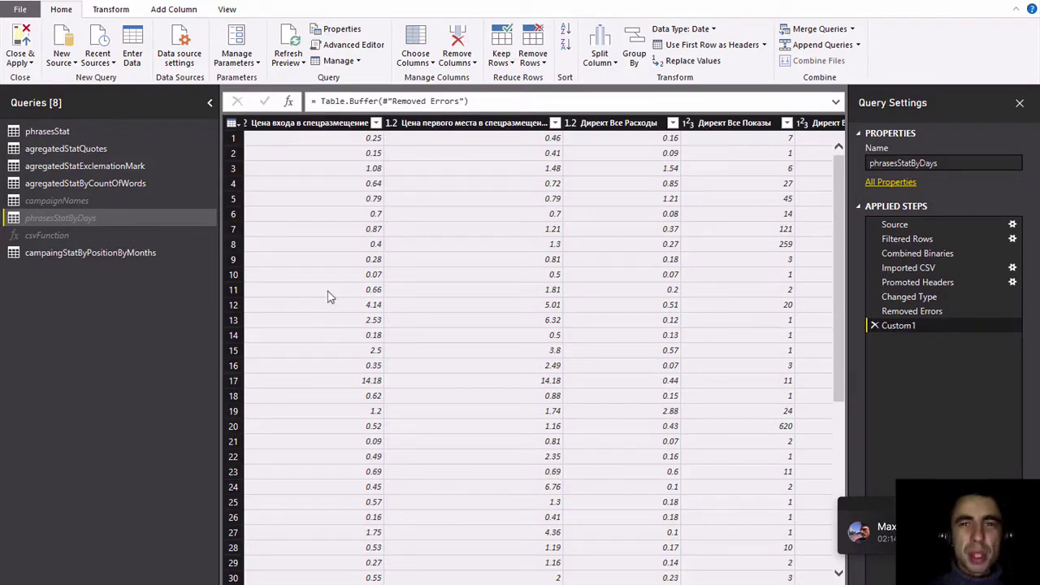
left_click(1020, 4)
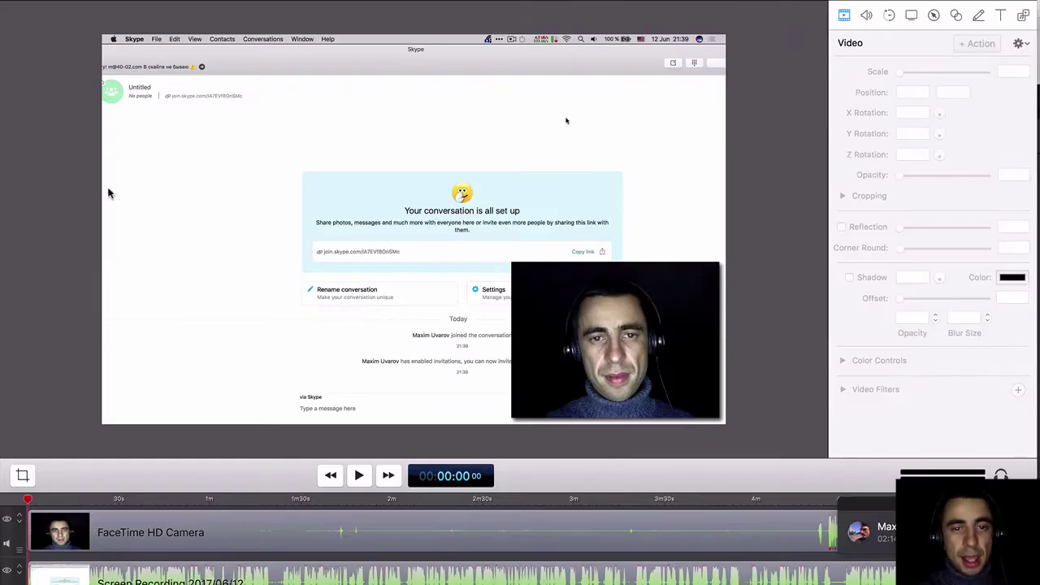
Launch DAX Studio, connect to the NFD_PBI_2_6_keysMonth_m model, and select phrasesStat
key("alt+space")
type("dax")
key("Return")
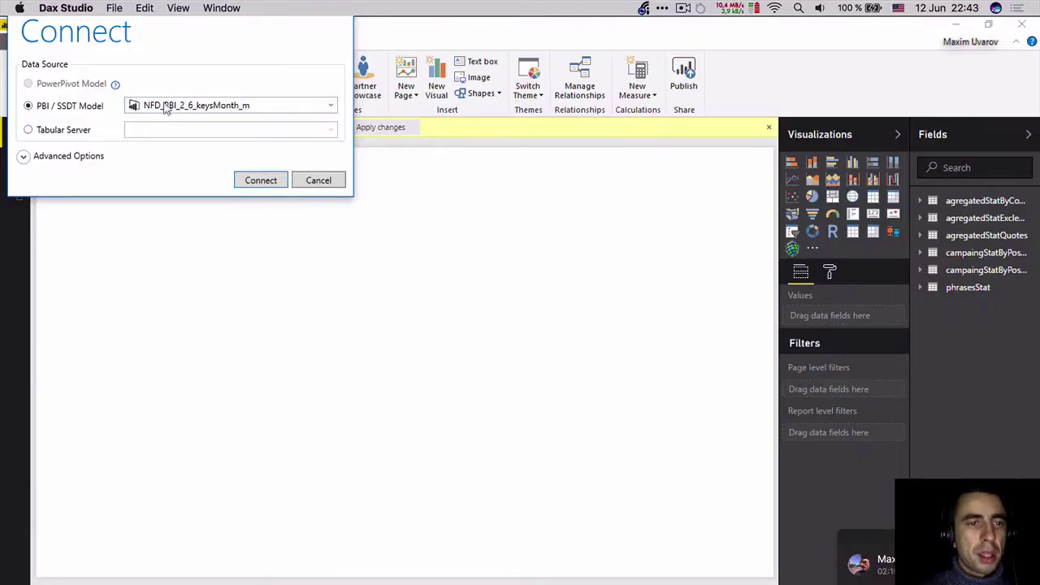
key("Return")
left_click_drag(345, 284, 344, 284)
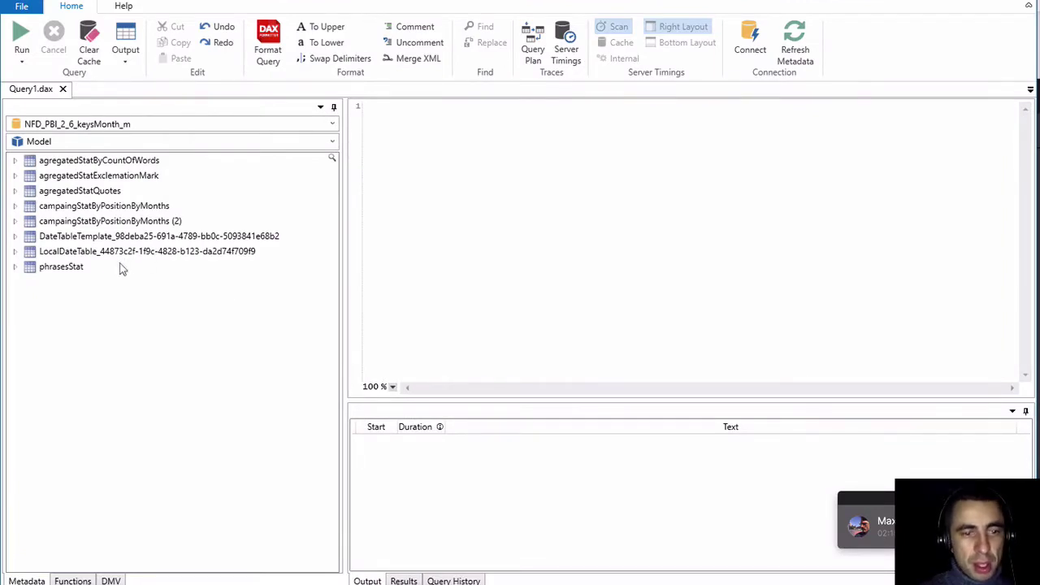
left_click(79, 271)
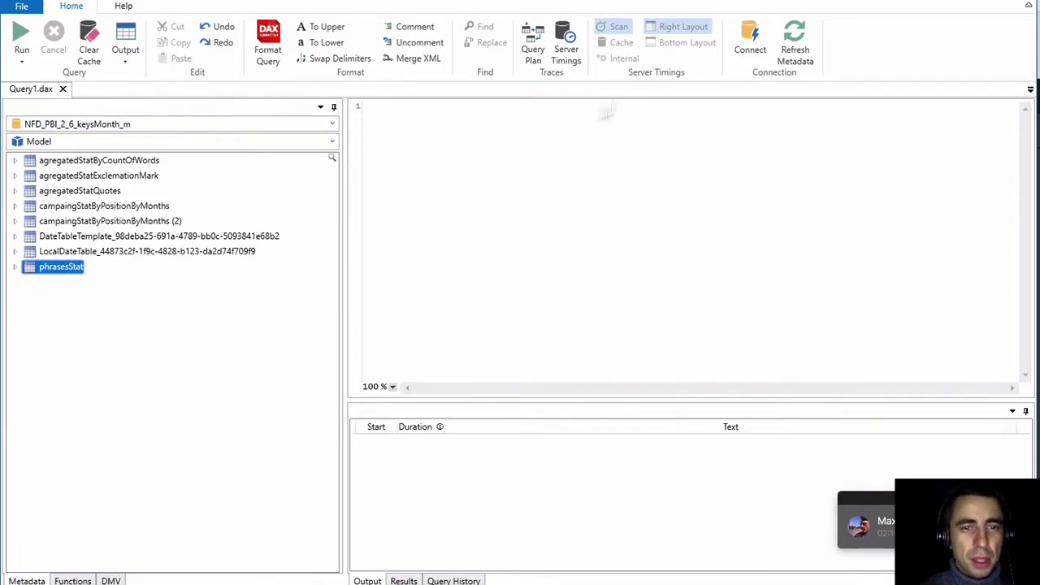
Write the query EVALUATE phrasesStat using autocomplete
type("e")
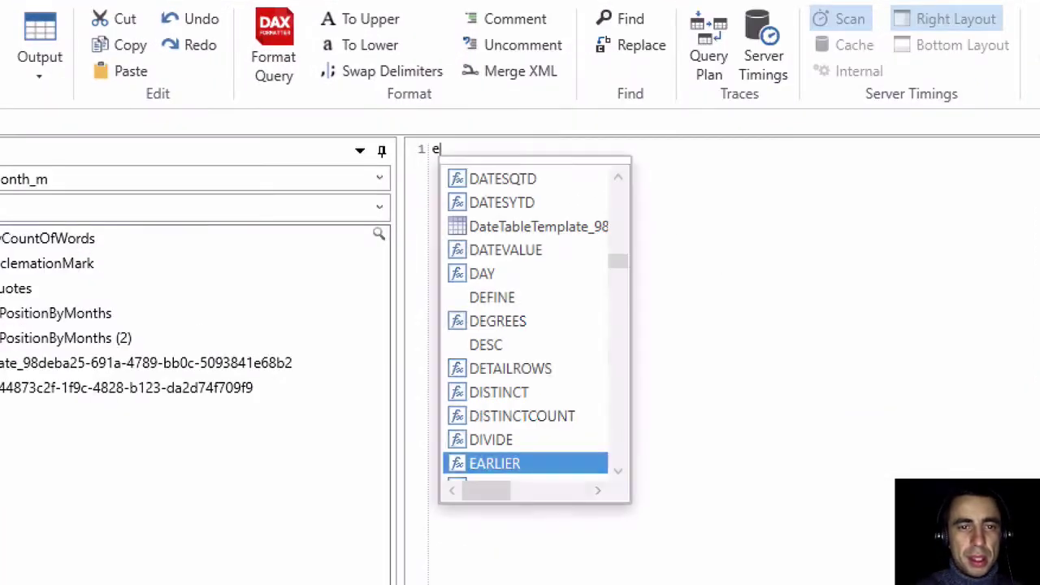
type("val")
key("Tab")
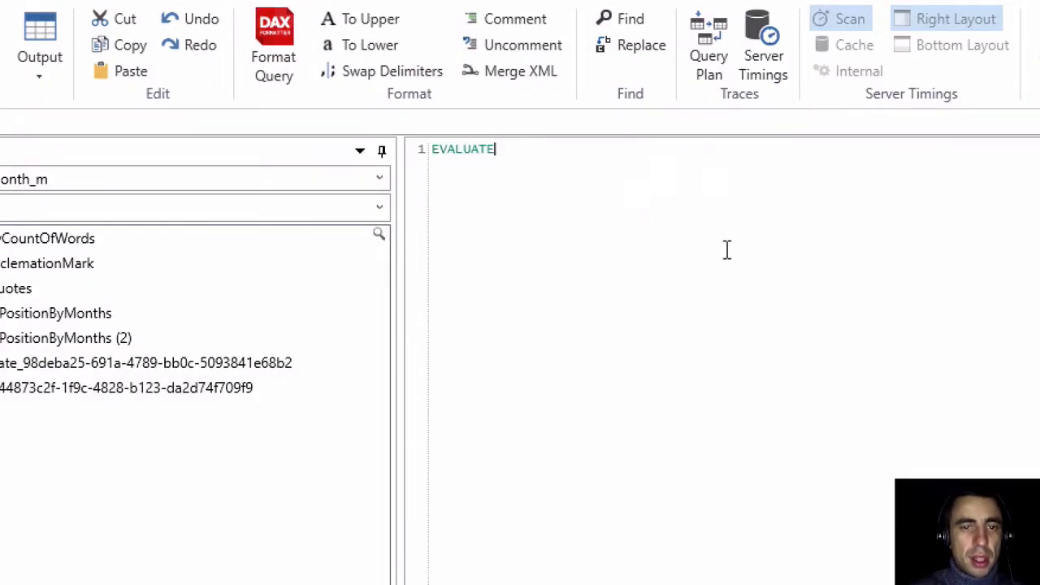
type(" p")
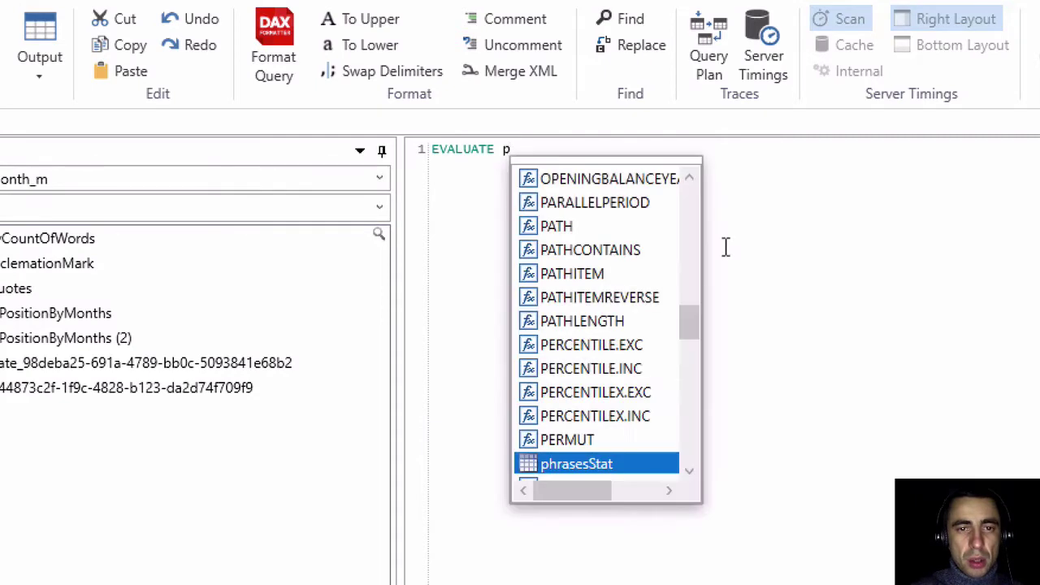
type("hr")
key("Tab")
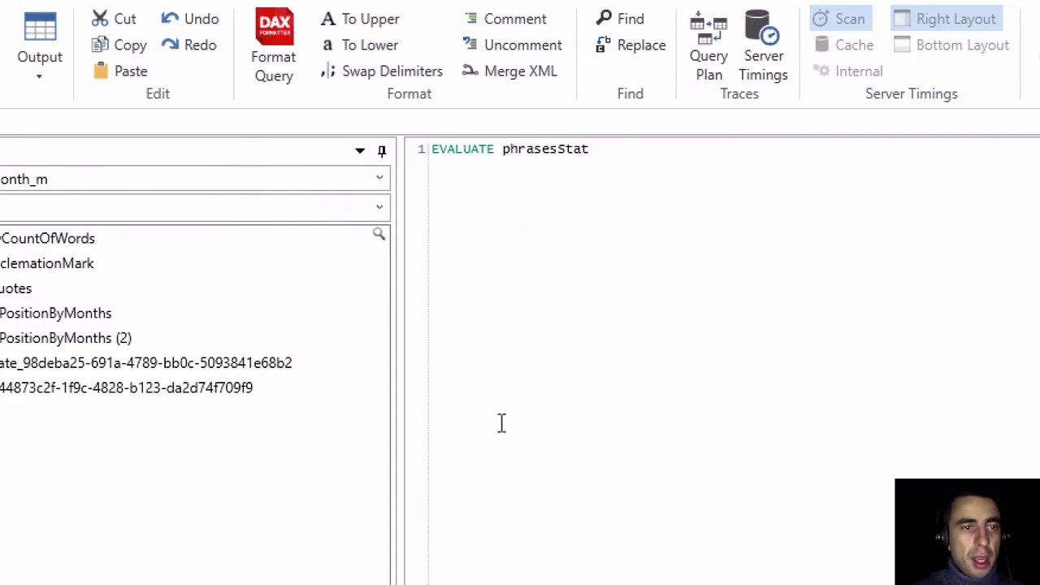
Select the whole query and set the results output to File
left_click(40, 59)
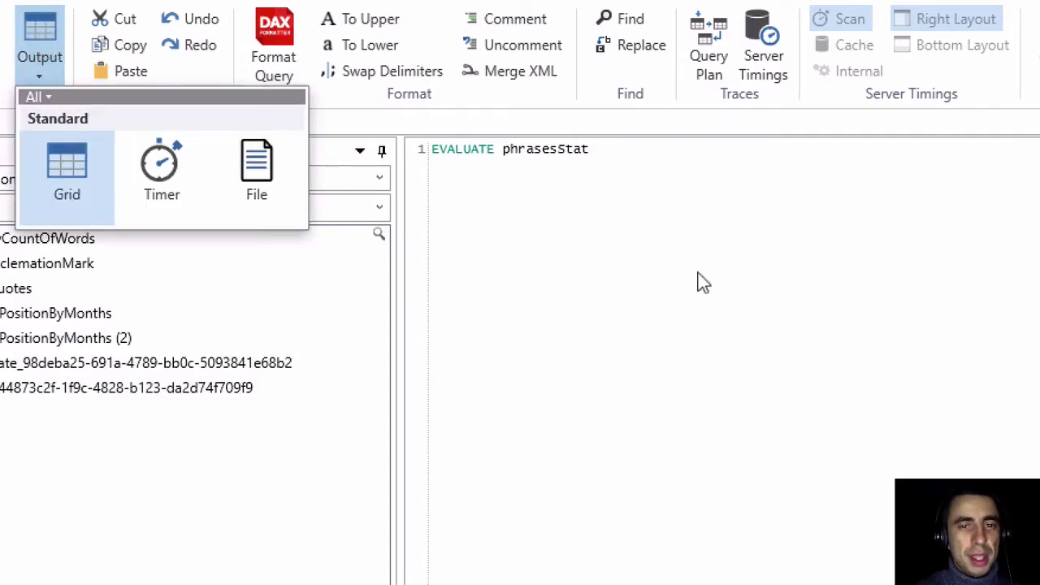
left_click(606, 192)
key("ctrl+a")
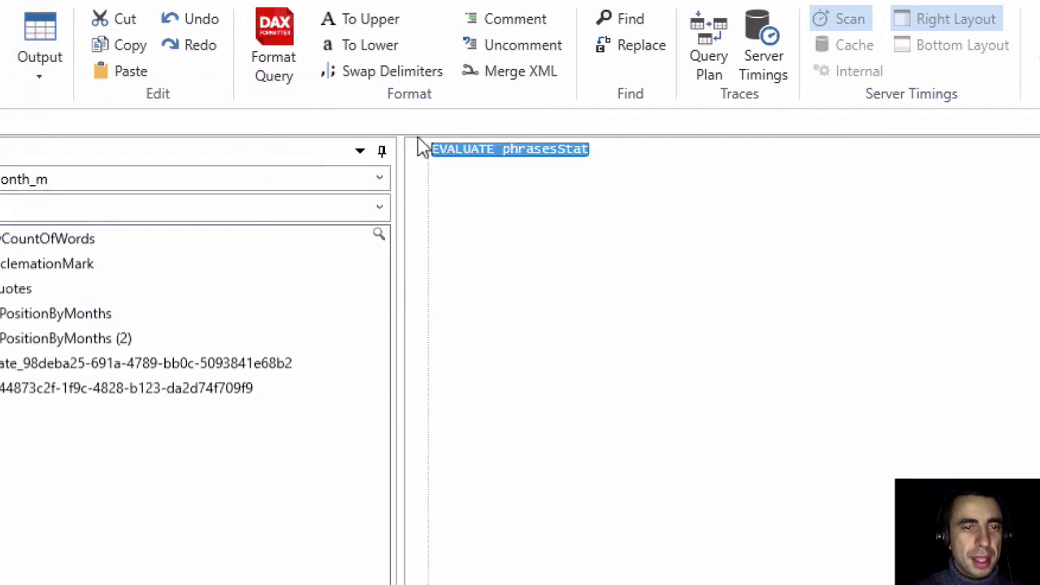
left_click(37, 61)
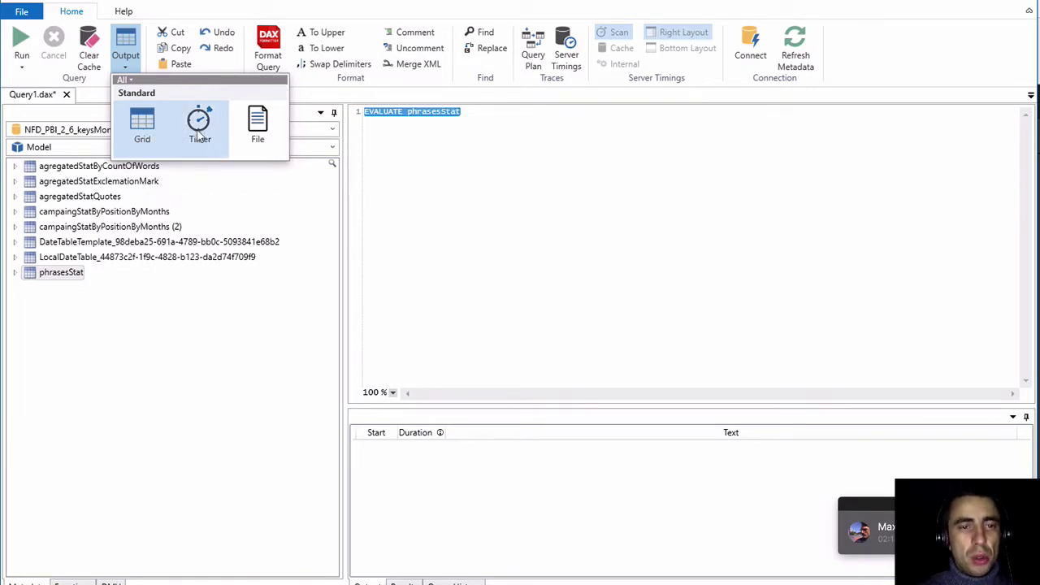
left_click(258, 130)
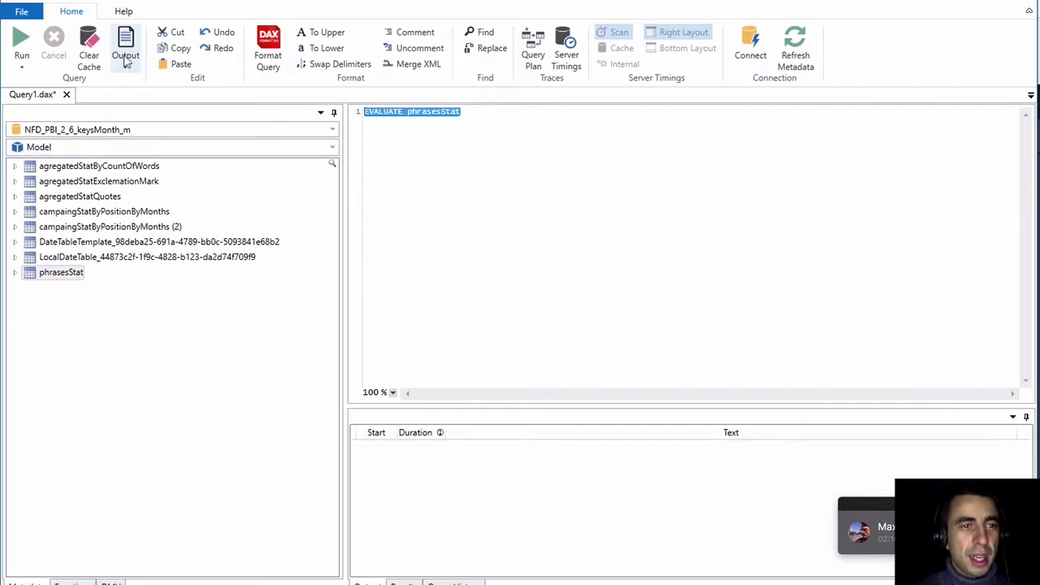
Run the query and save its results as datamodel in the ! temp files folder
left_click(22, 49)
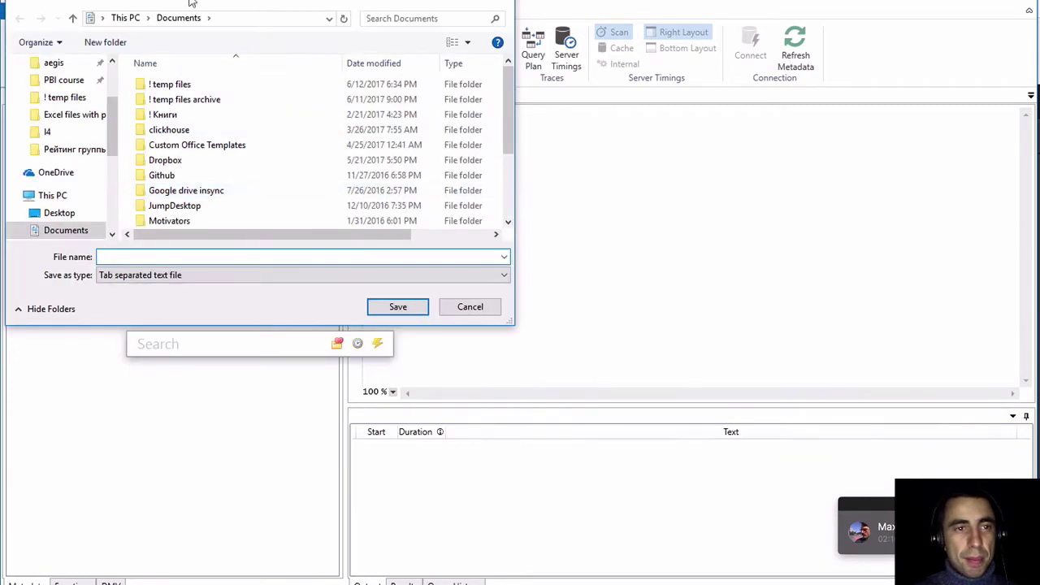
mouse_move(190, 2)
left_mouse_down()
mouse_move(329, 33)
mouse_move(420, 213)
left_mouse_up()
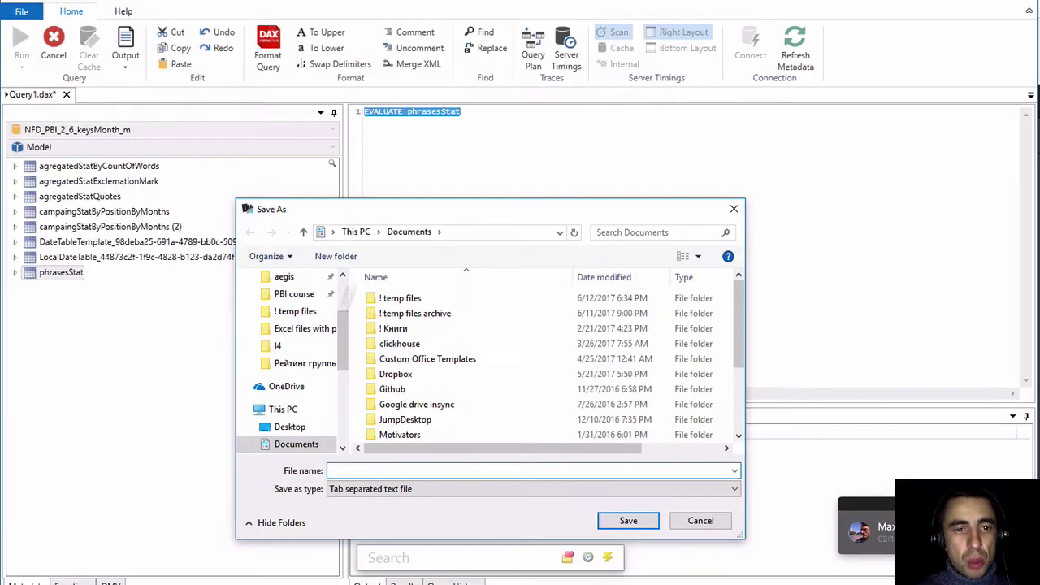
double_click(393, 301)
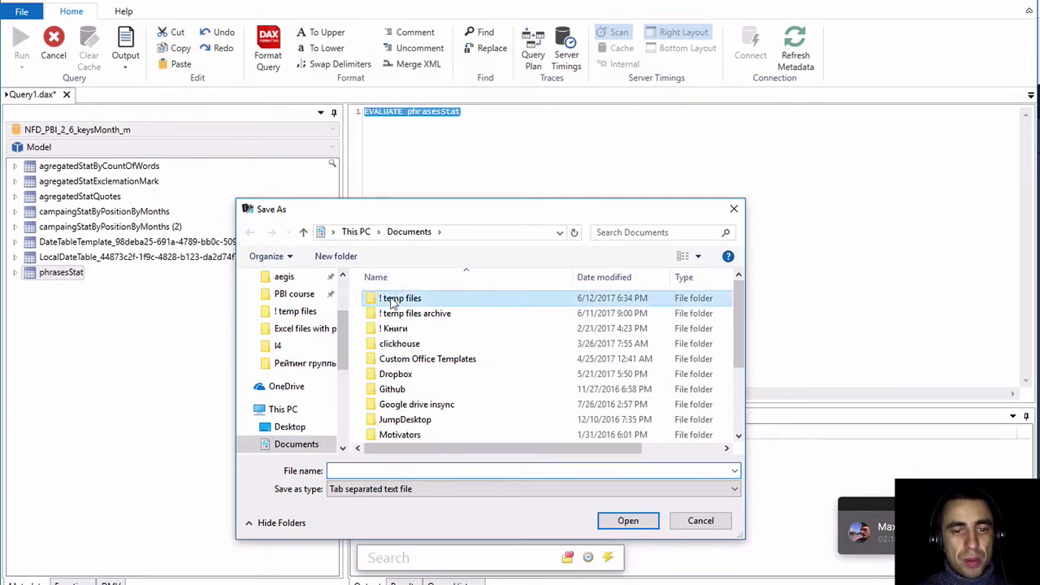
left_click(392, 468)
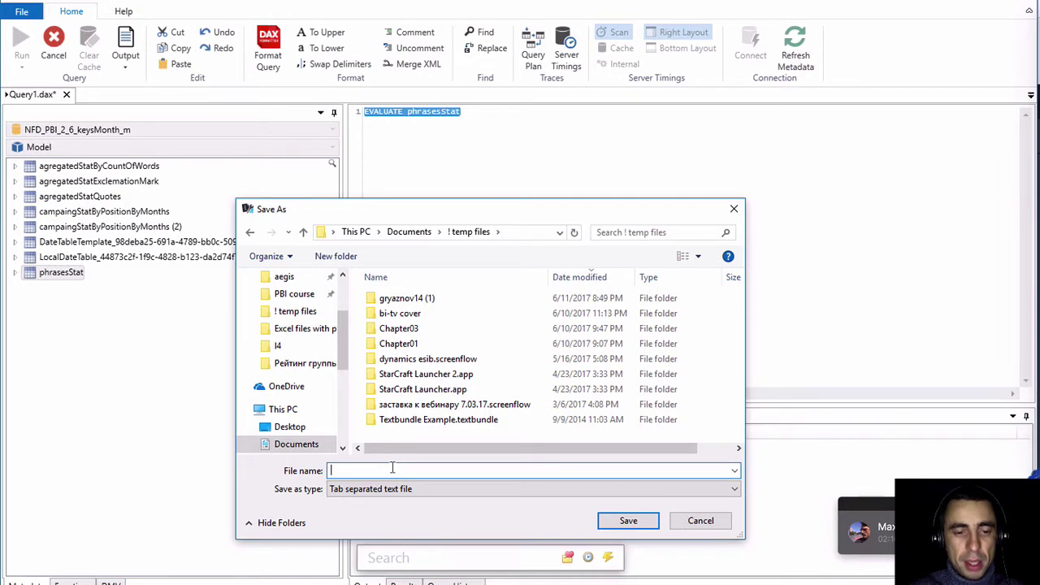
type("datamod")
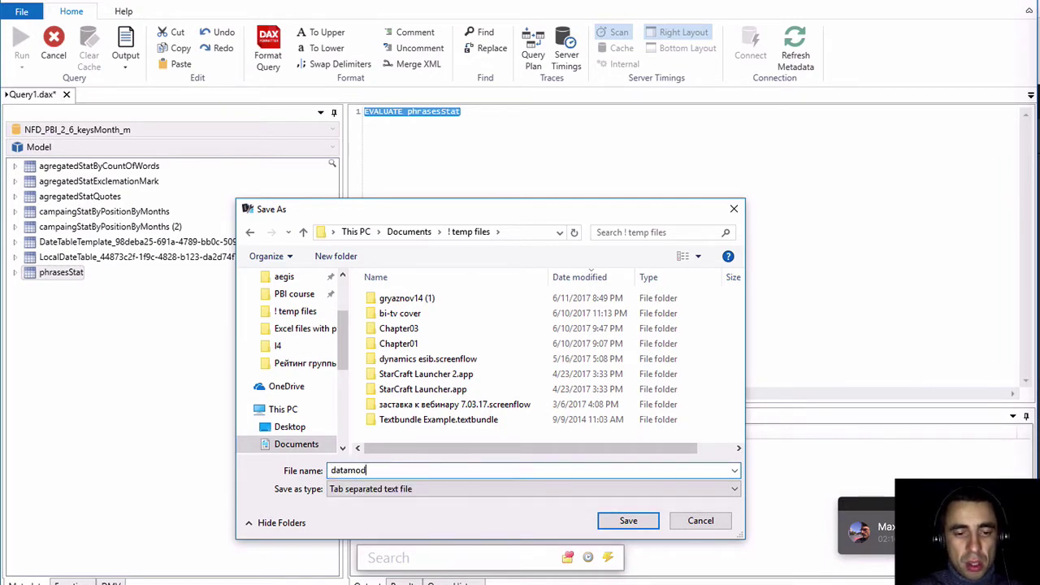
type("e.")
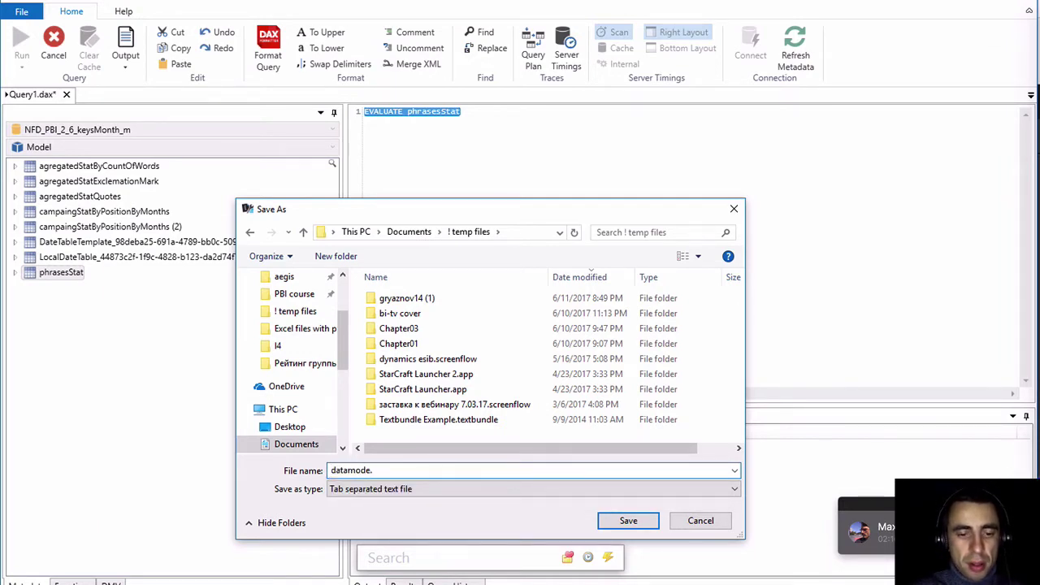
key("BackSpace")
type("l")
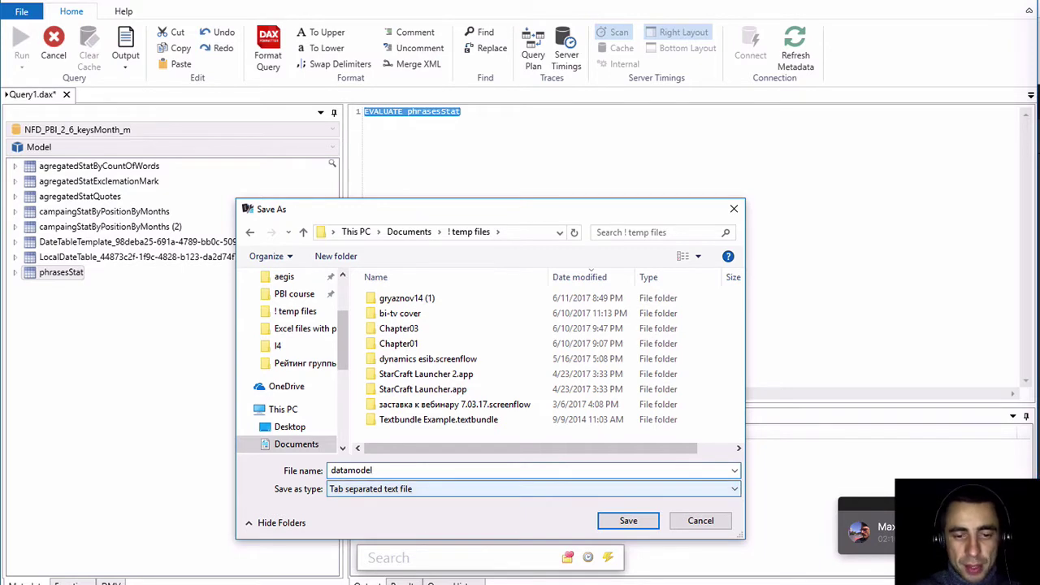
left_click(618, 521)
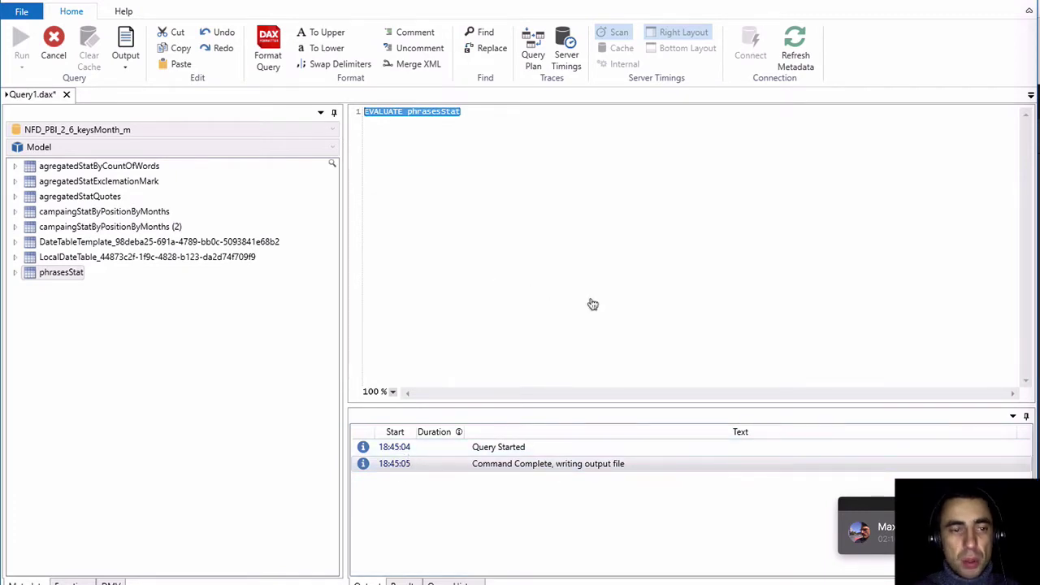
key("super+Tab")
key("super+Tab")
key("super+Tab")
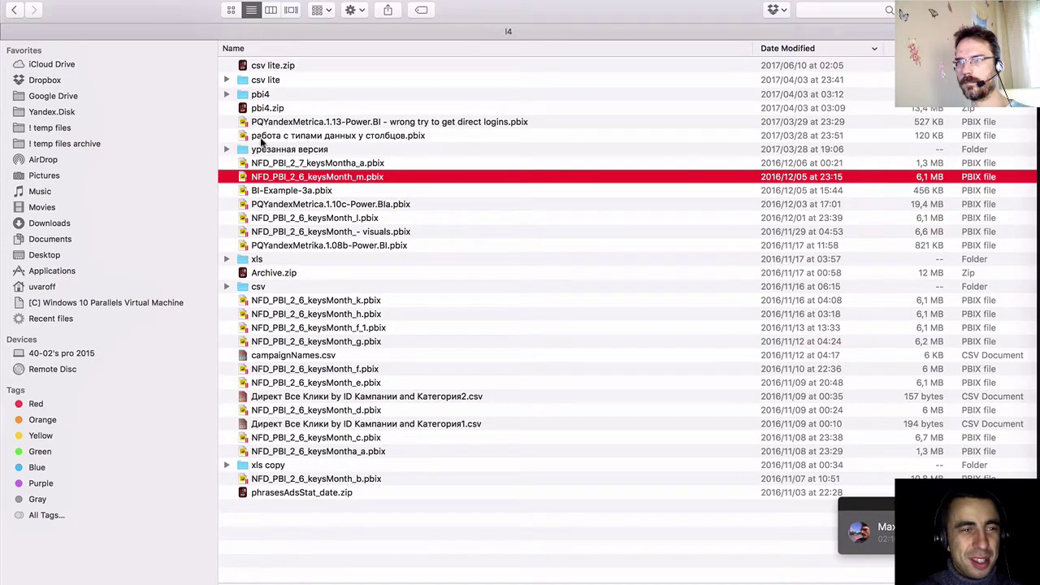
Check ! temp files in Finder for datamodel.txt, then return to DAX Studio
key("super+bracketleft")
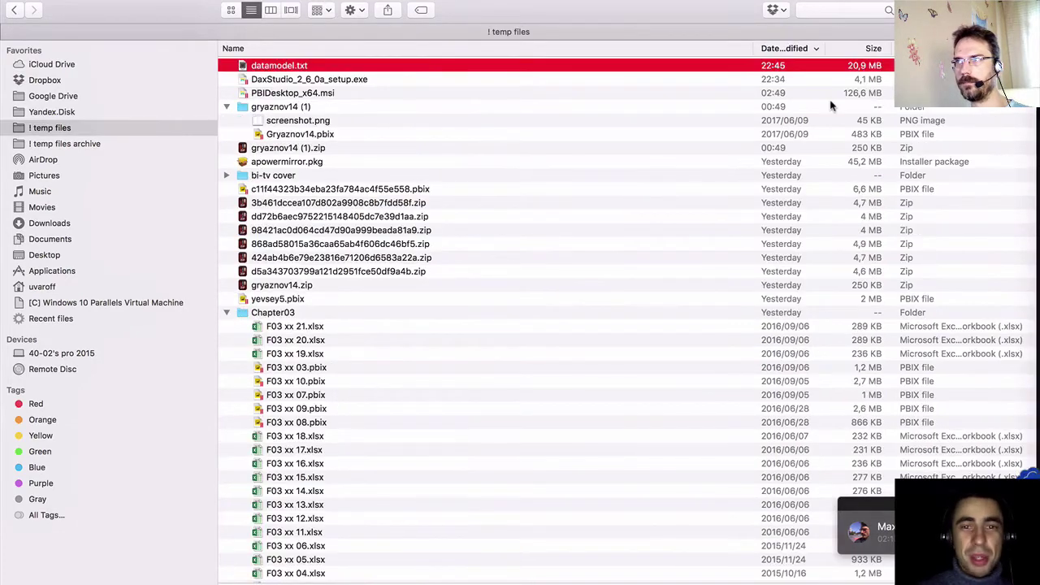
key("super+Tab")
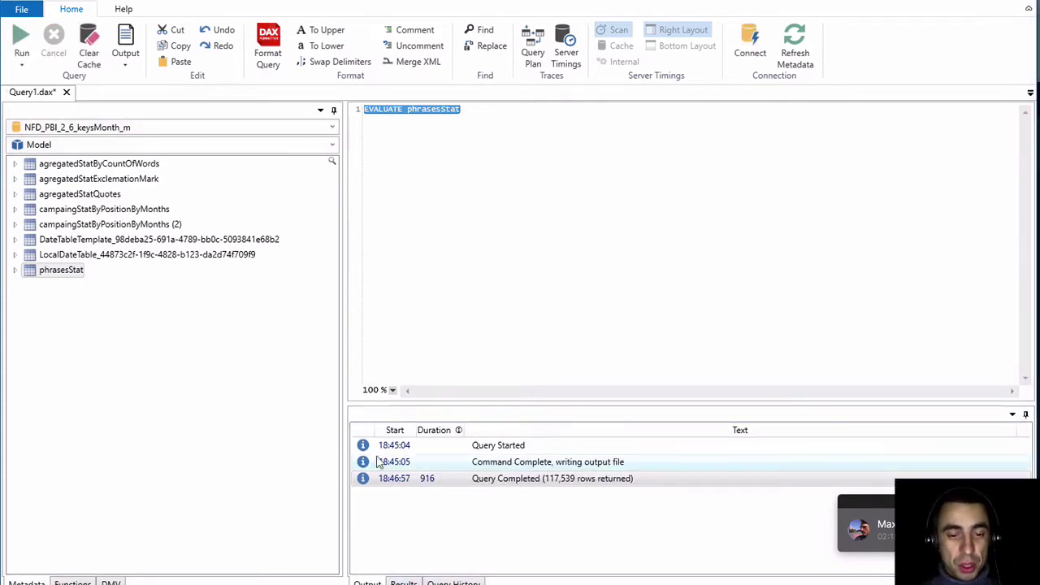
Confirm the export returned 117,539 rows, then view the 126 MB datamodel.txt in Finder
left_click(410, 478)
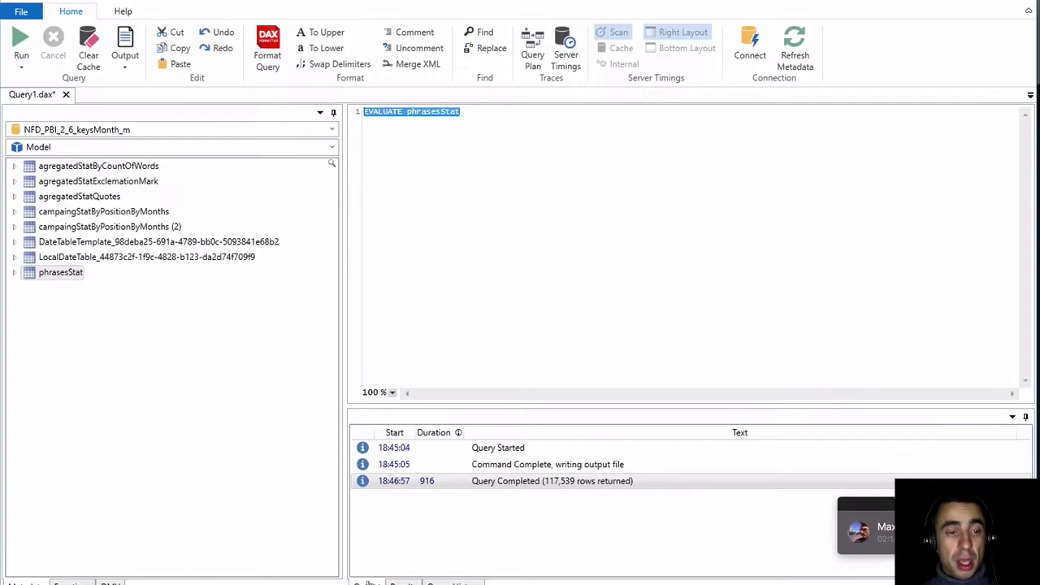
key("super+Tab")
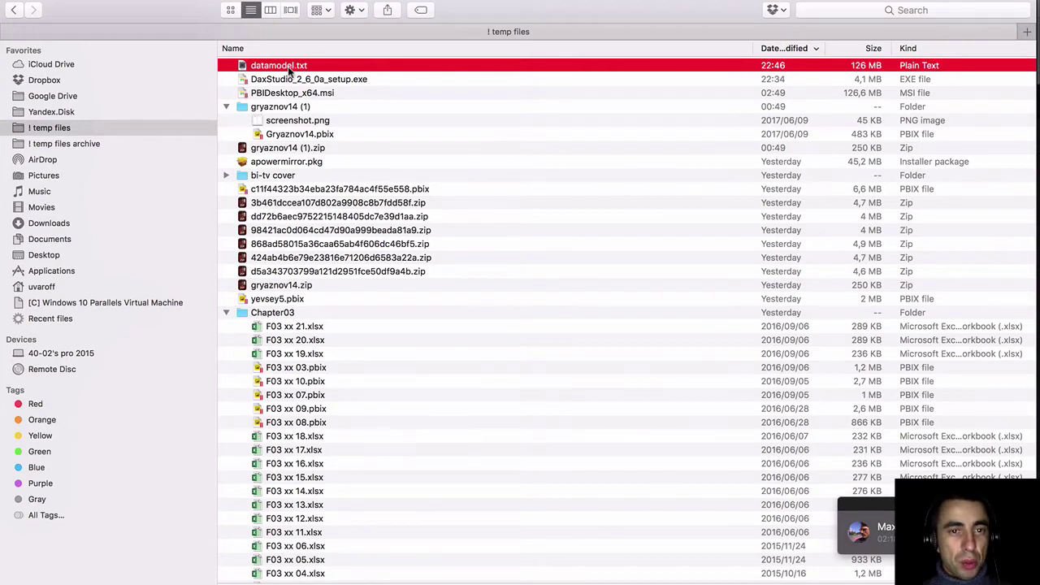
Preview datamodel.txt in Quick Look, close the preview, and return to Power BI Desktop
key("space")
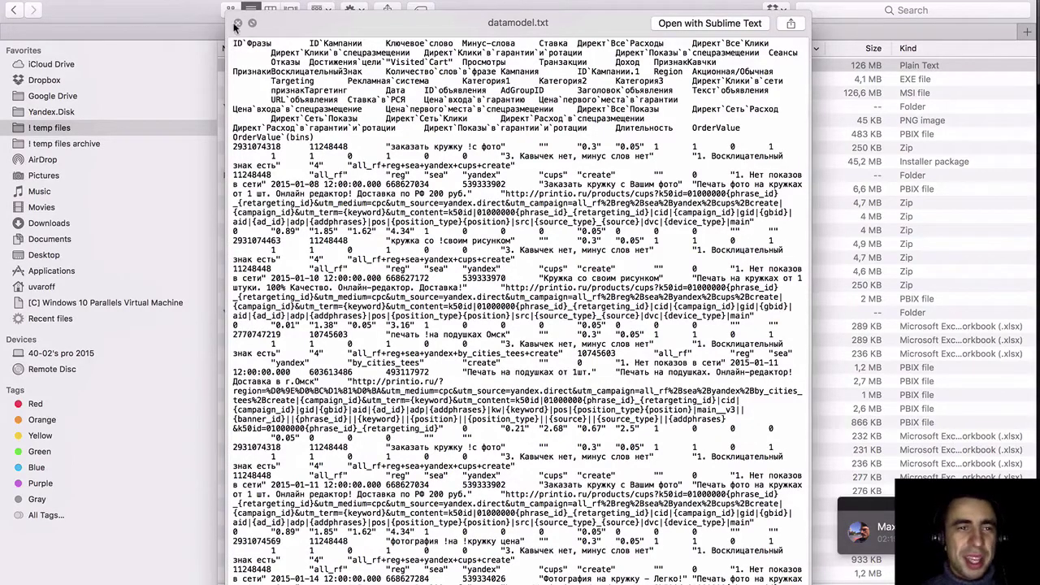
left_click(238, 25)
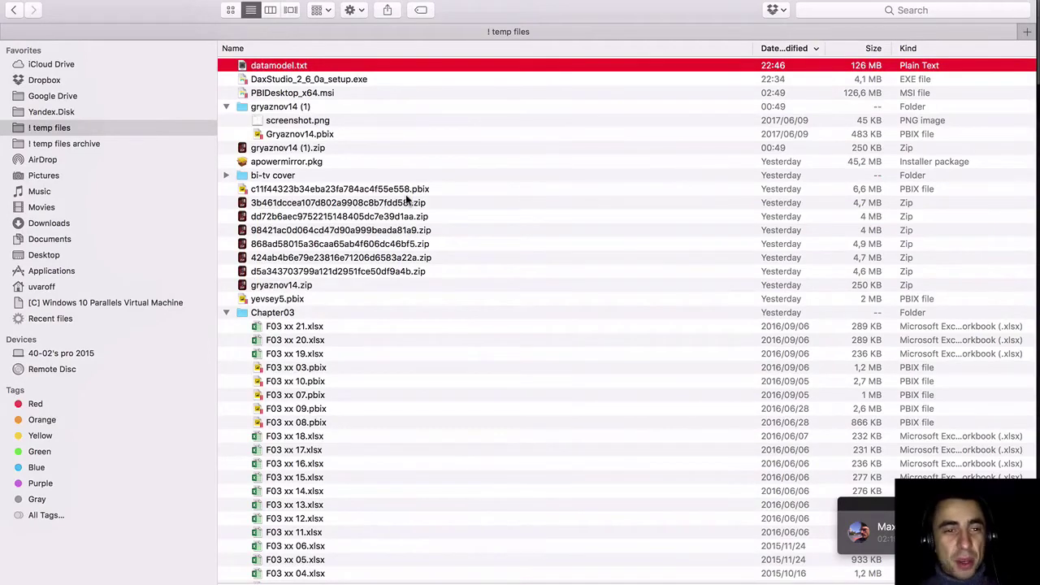
key("super+Tab")
key("super+Tab")
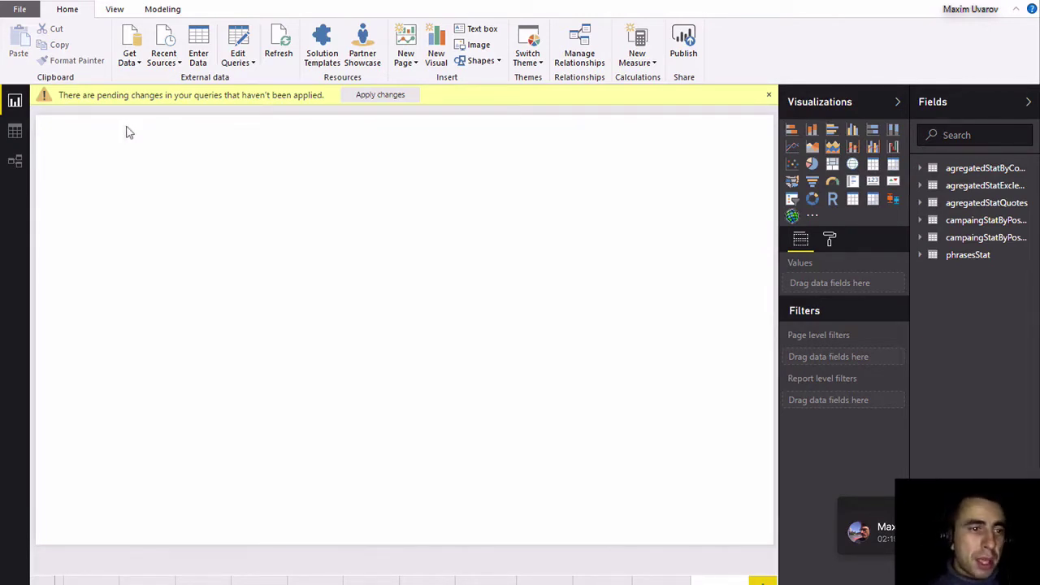
Switch Power BI Desktop to Data view to see the phrasesStat table's columns
left_click(15, 132)
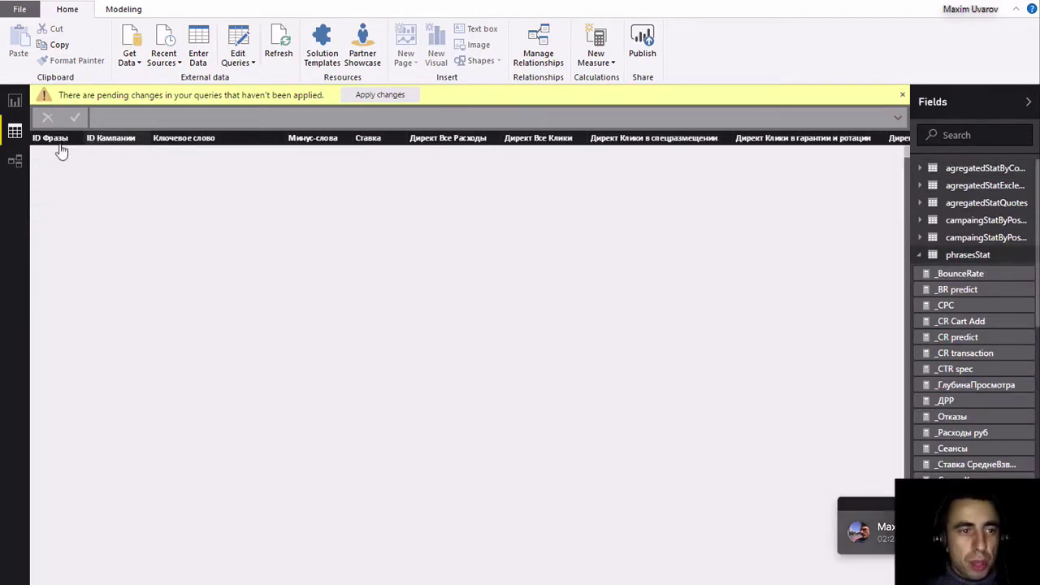
Bring up the context menu for the phrasesStat table in the Fields pane
right_click(966, 257)
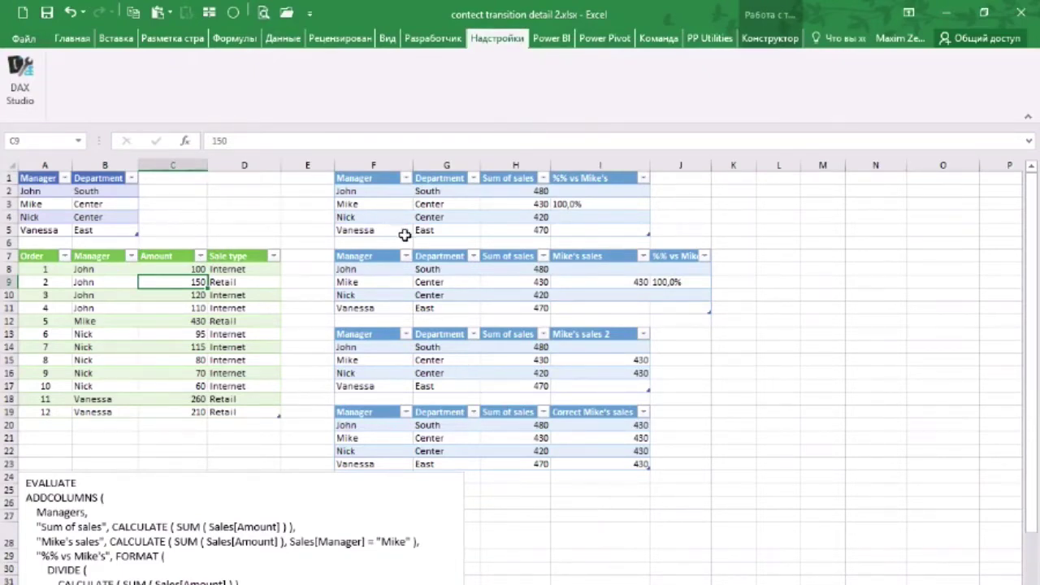
Select empty cell E3, outside the Managers and Sales tables
left_click(303, 176)
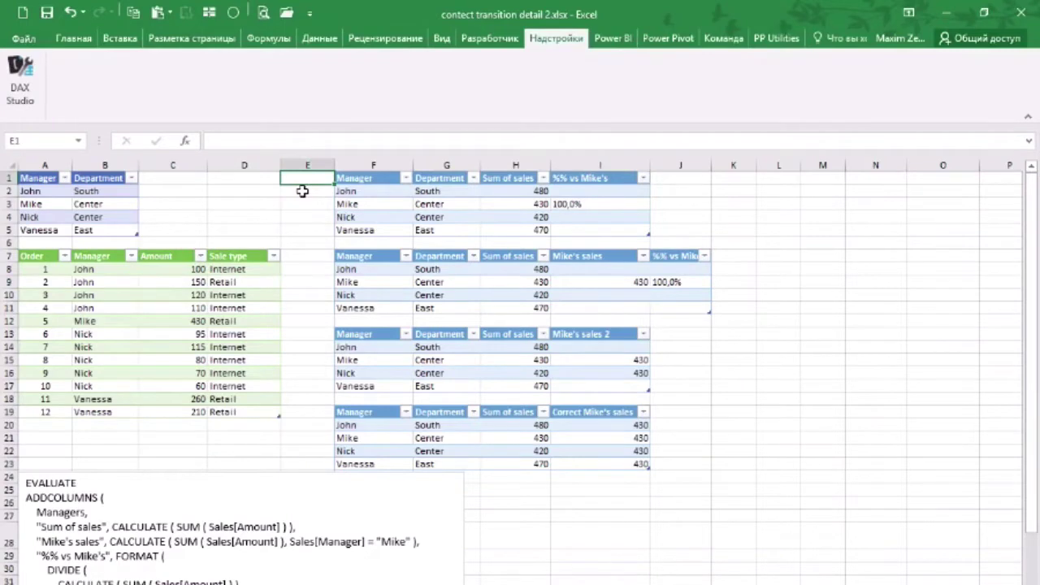
left_click(303, 191)
left_click(306, 204)
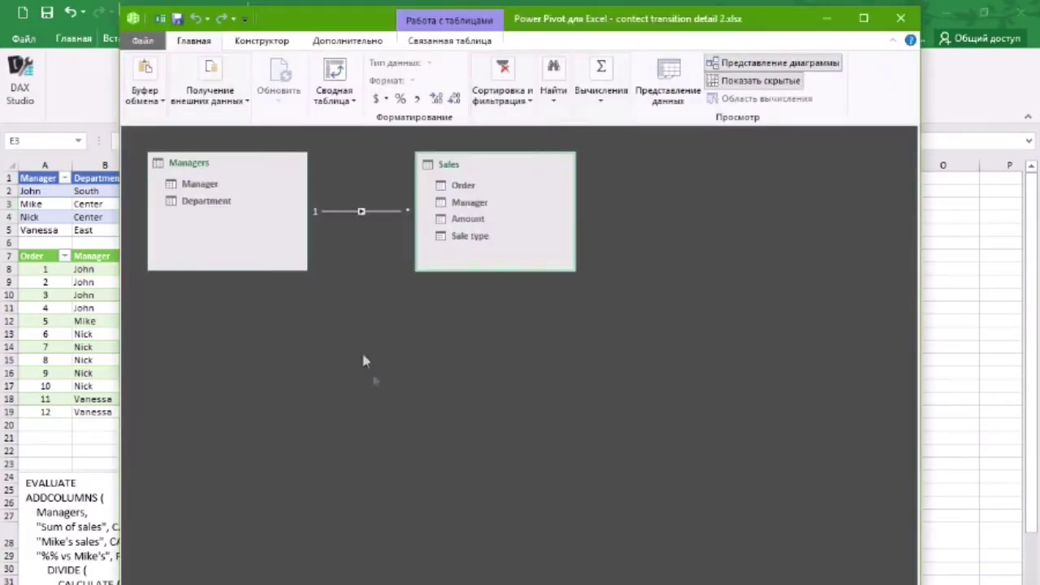
mouse_move(496, 165)
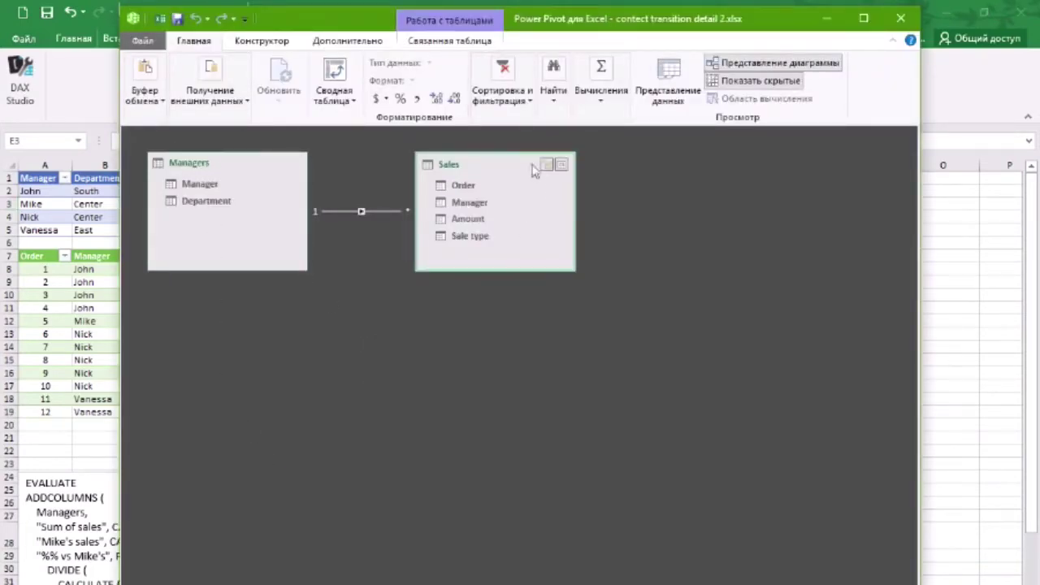
Inspect the Managers–Sales relationship, then minimize the Power Pivot window
left_click(345, 213)
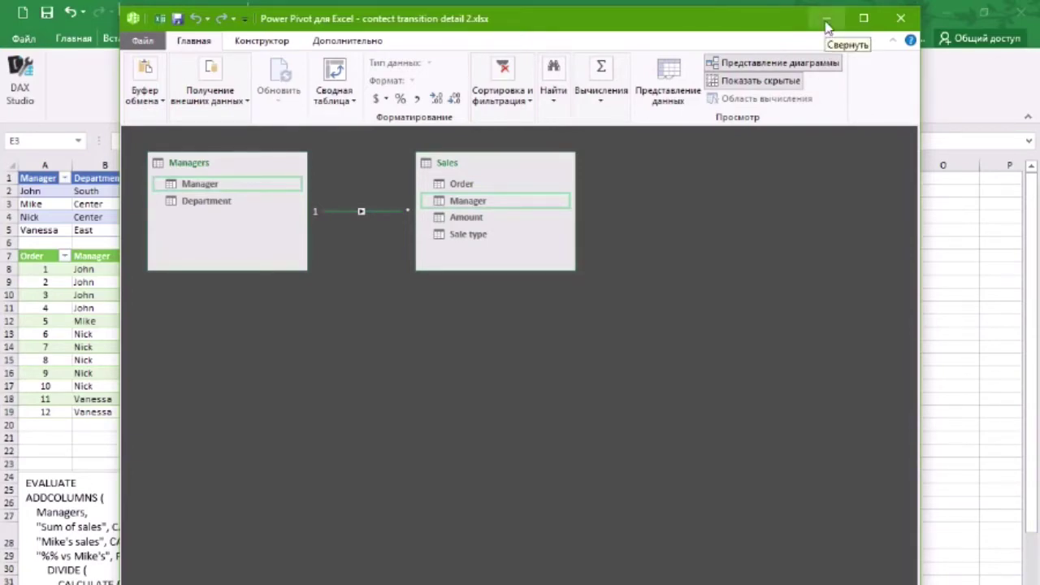
left_click(826, 27)
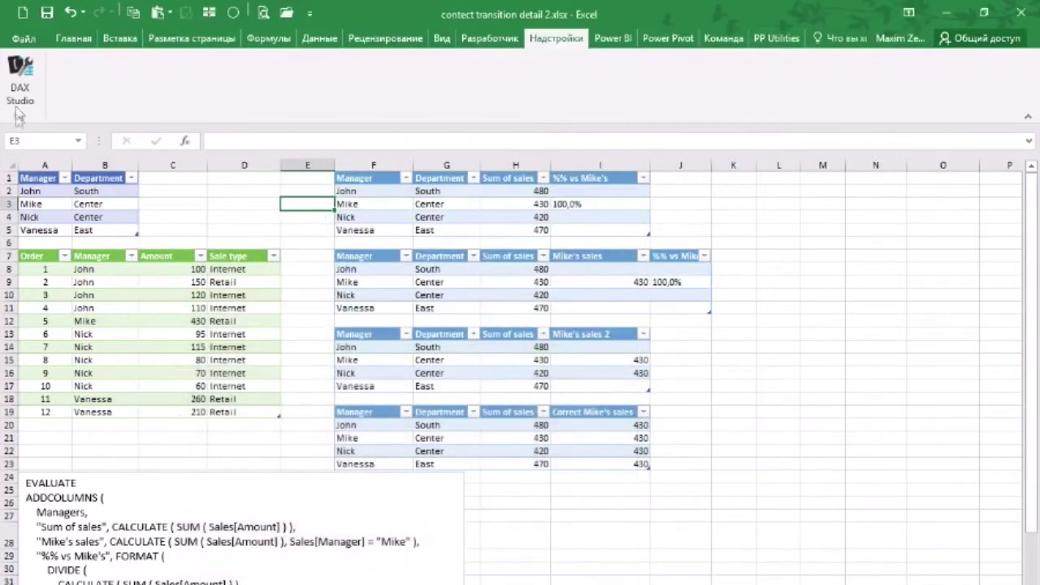
Launch DAX Studio and connect it to the workbook's PowerPivot Model through Advanced Options
left_click(23, 77)
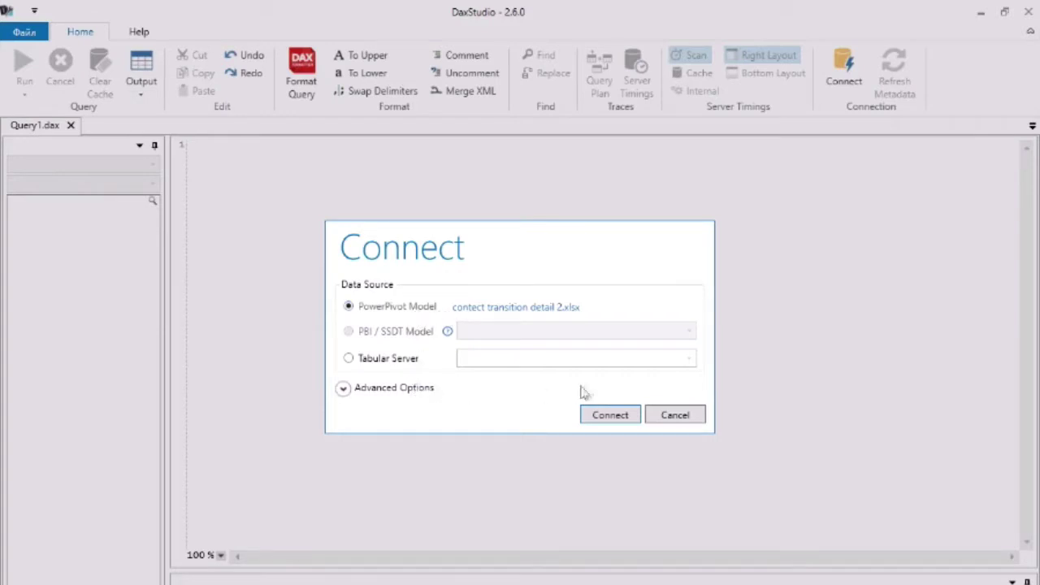
left_click(343, 390)
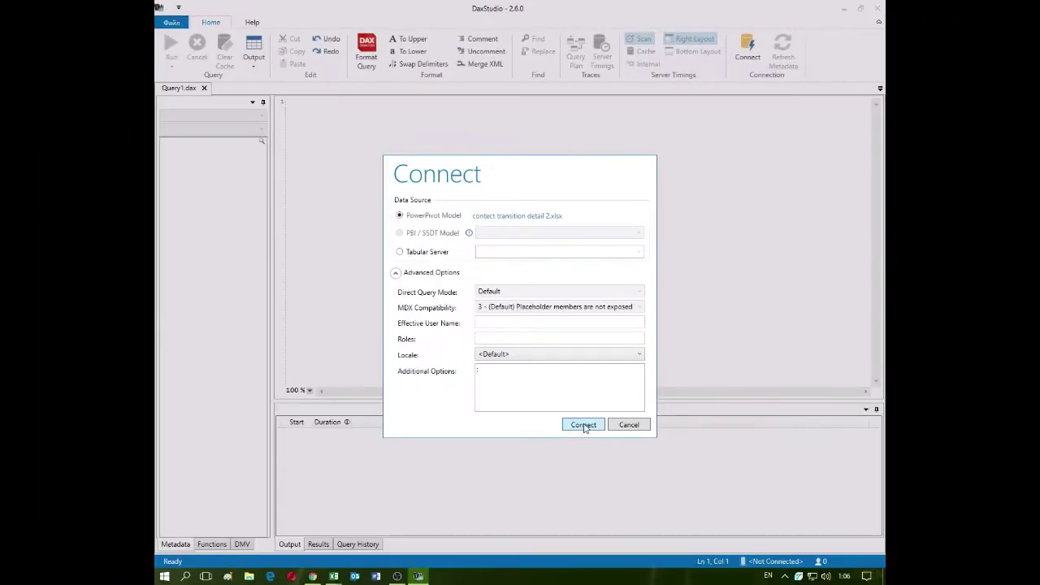
left_click(582, 425)
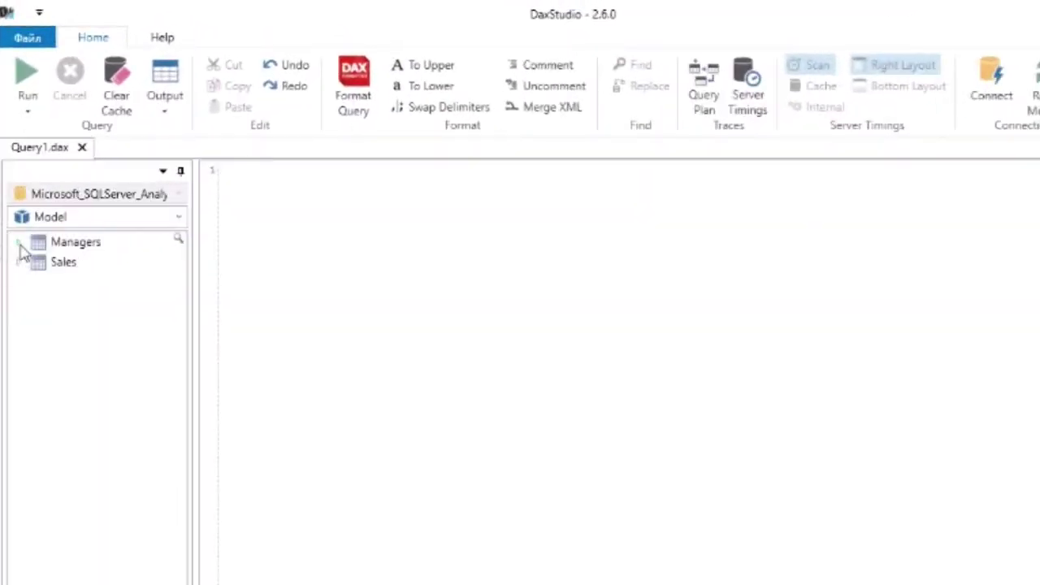
Expand Managers and Sales in Metadata, select the Sale type column, and refocus the editor
left_click(18, 243)
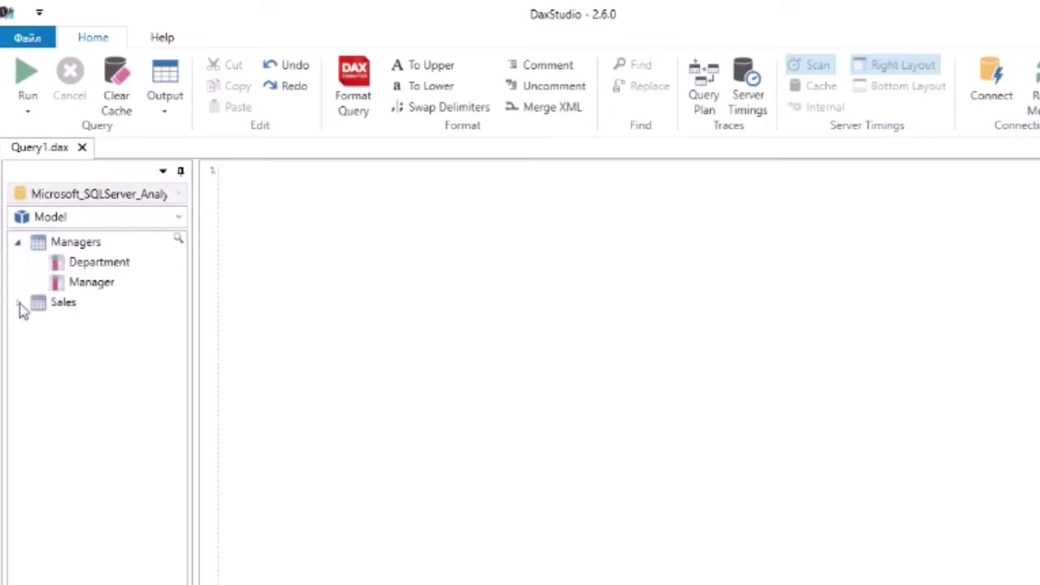
left_click(18, 302)
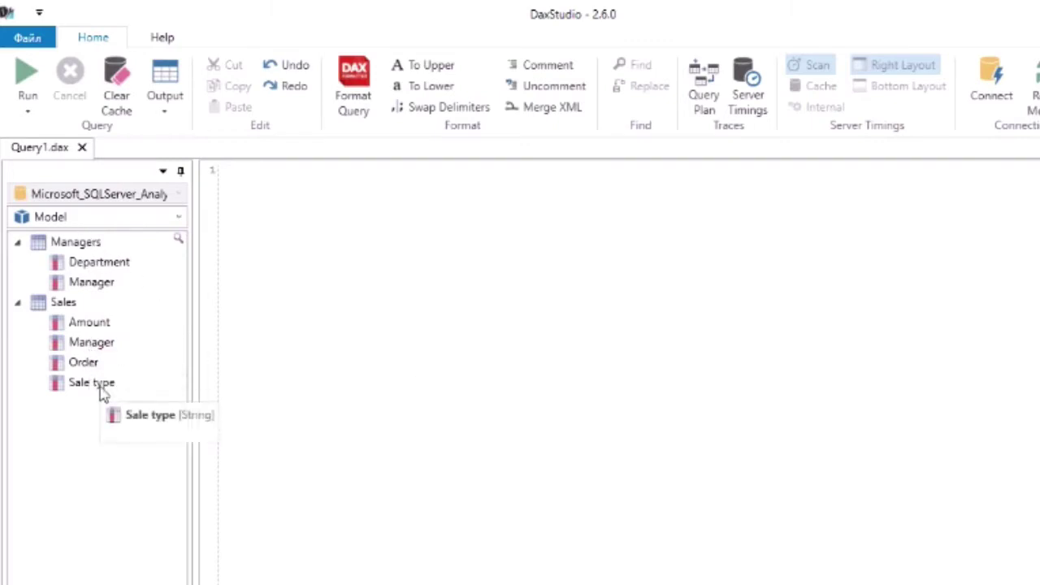
left_click(99, 387)
left_click(451, 357)
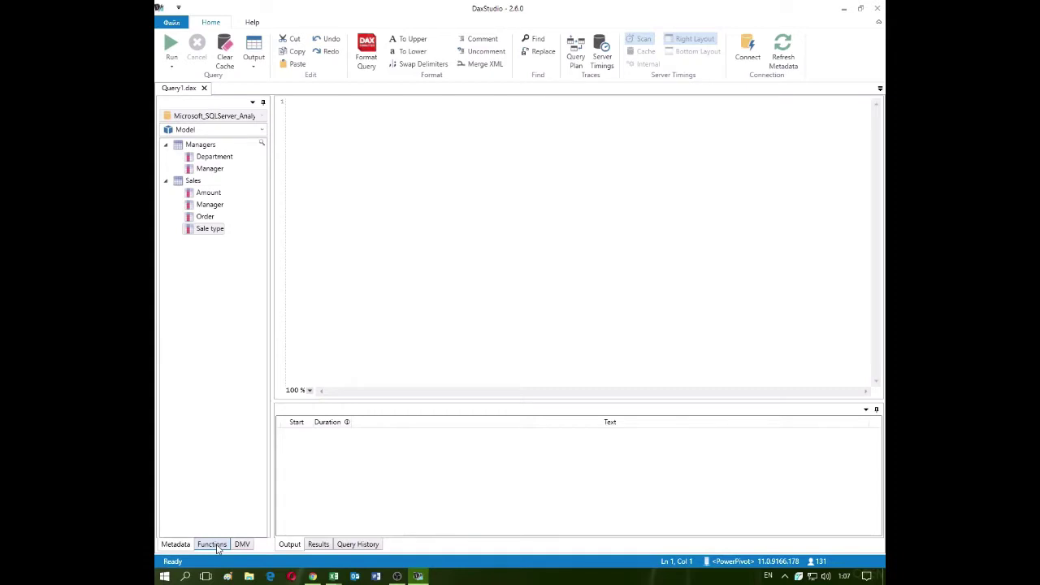
left_click(216, 547)
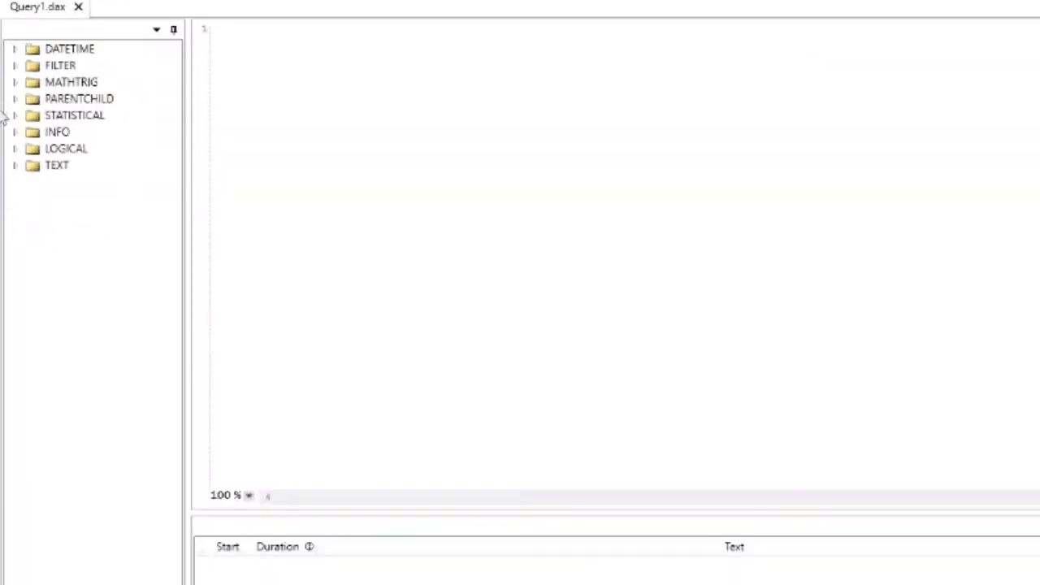
left_click(15, 49)
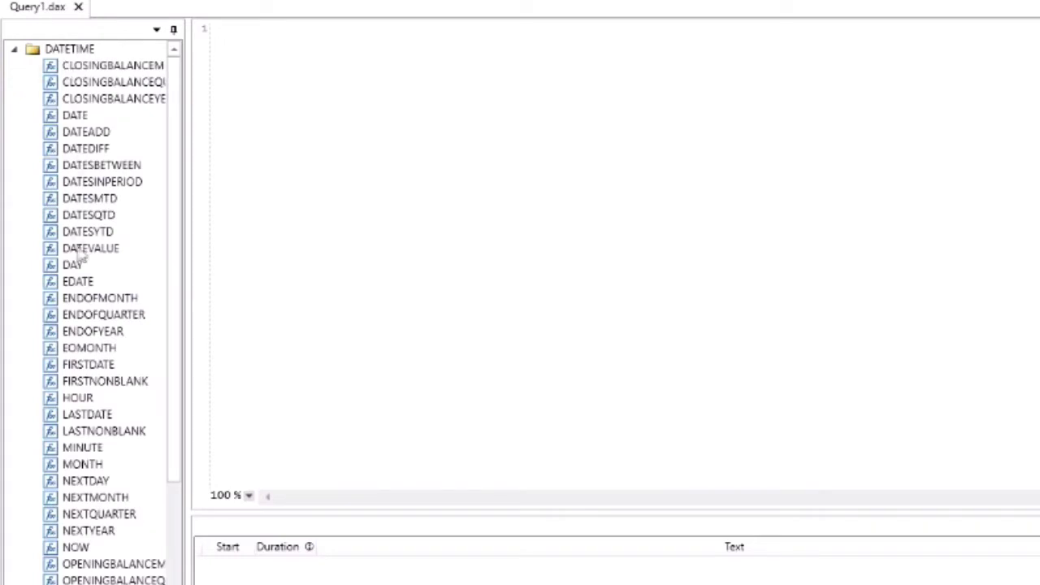
left_click(15, 49)
left_click(15, 66)
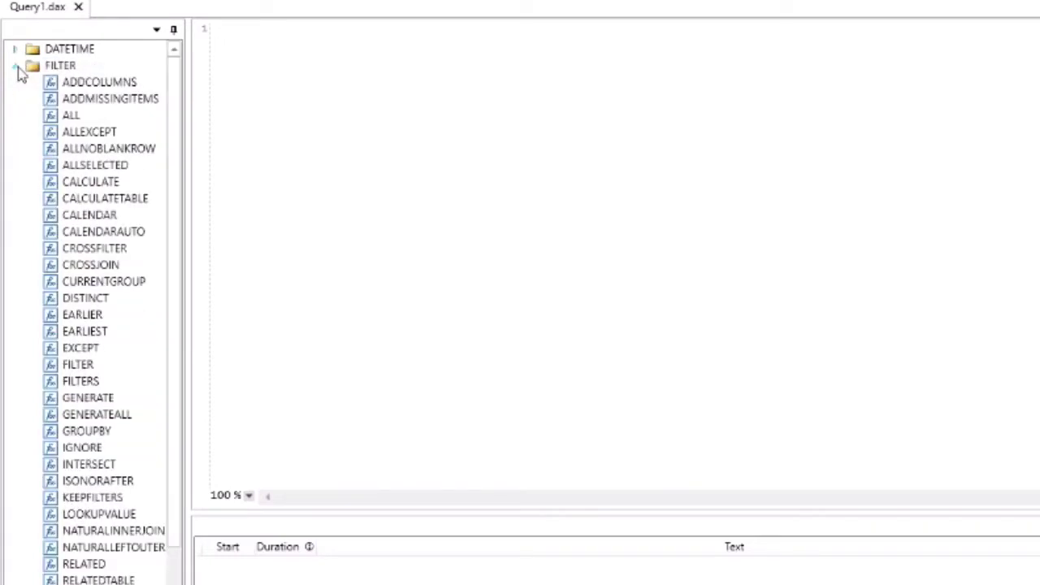
left_click(14, 66)
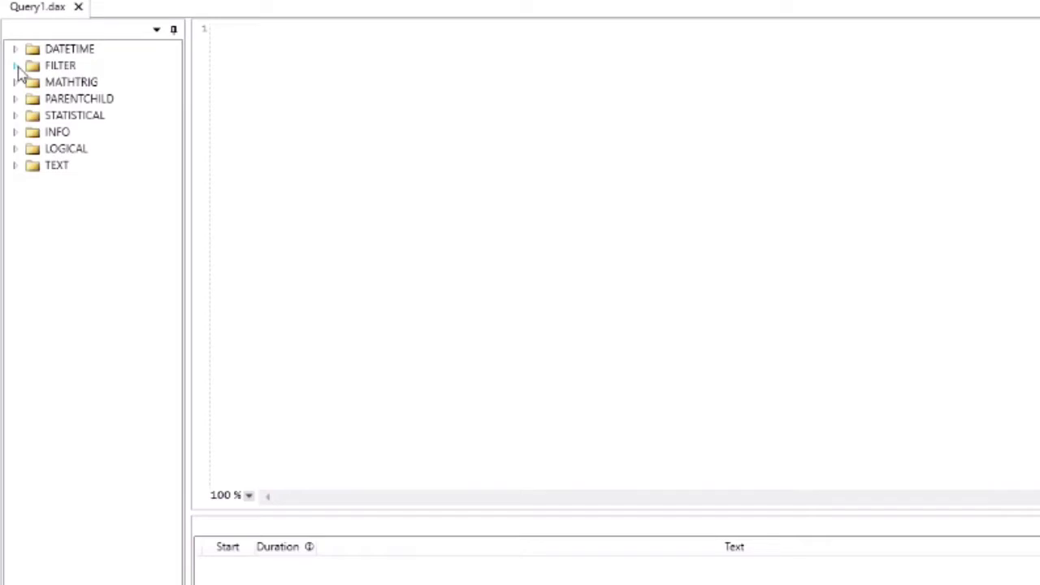
left_click(15, 67)
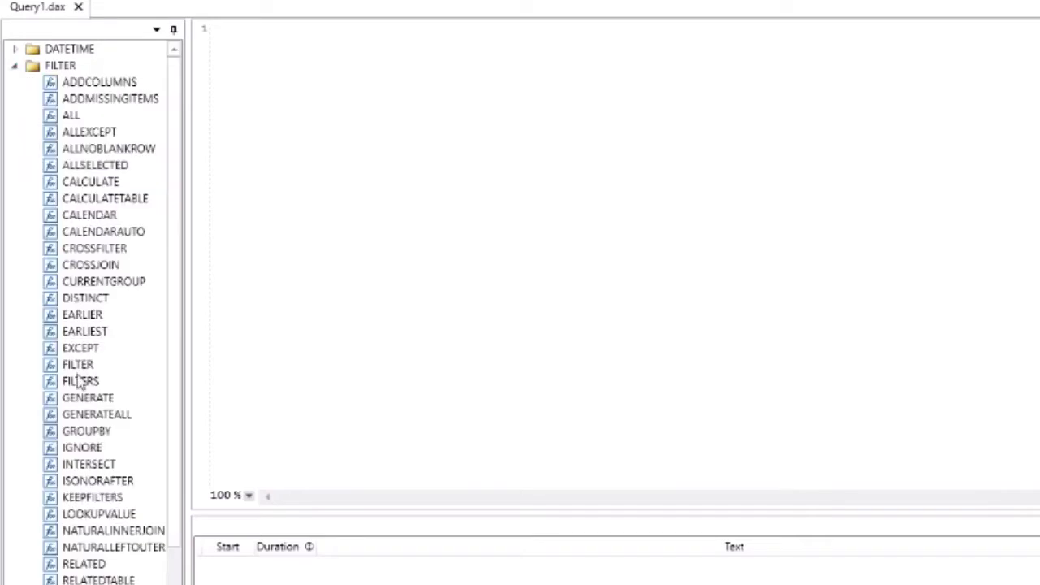
left_click(81, 464)
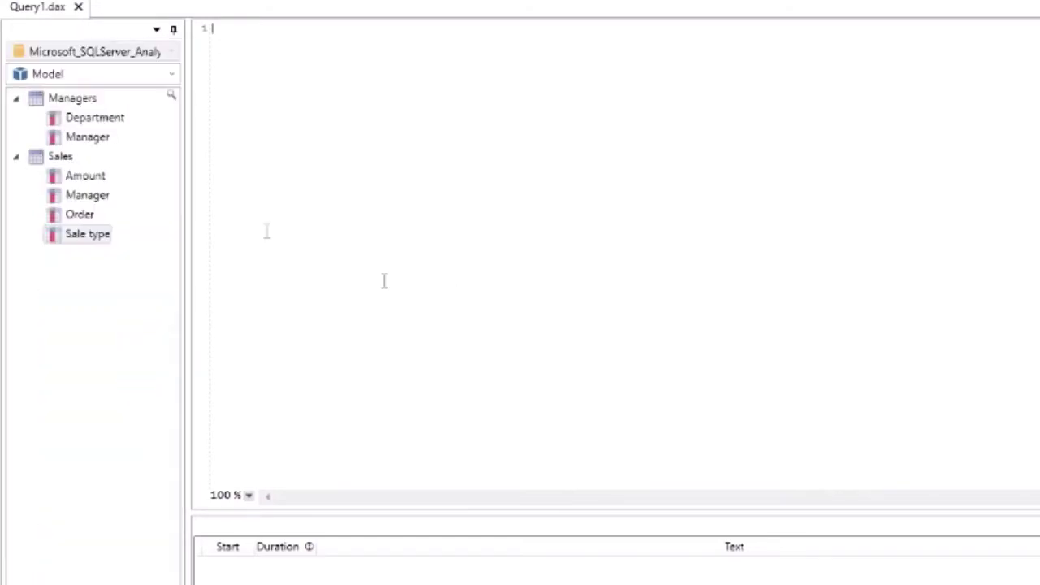
Build and run 'EVALUATE Managers' by autocompleting EVALUATE and dragging in the Managers table
left_click(81, 99)
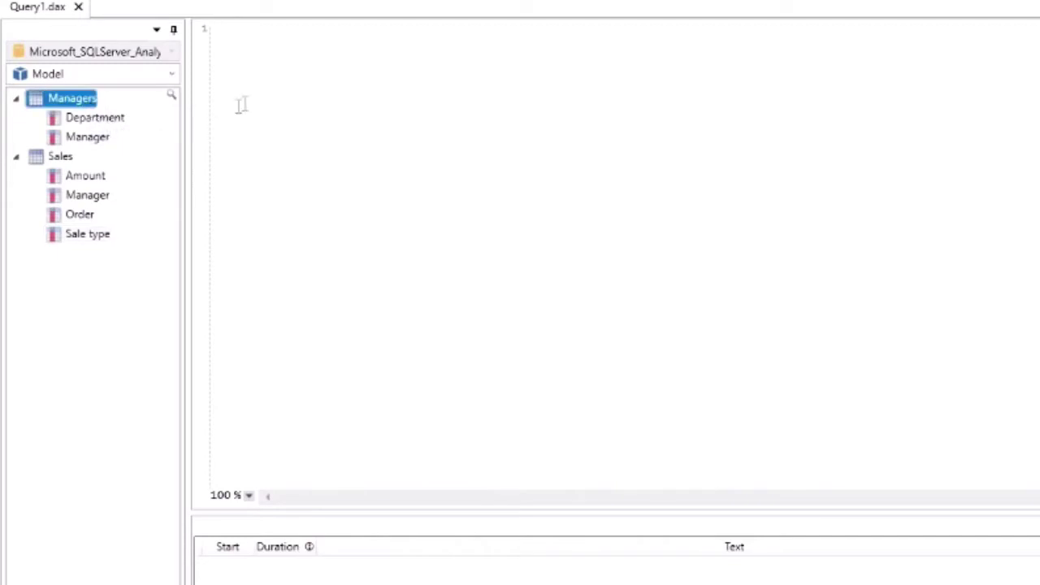
left_click(252, 53)
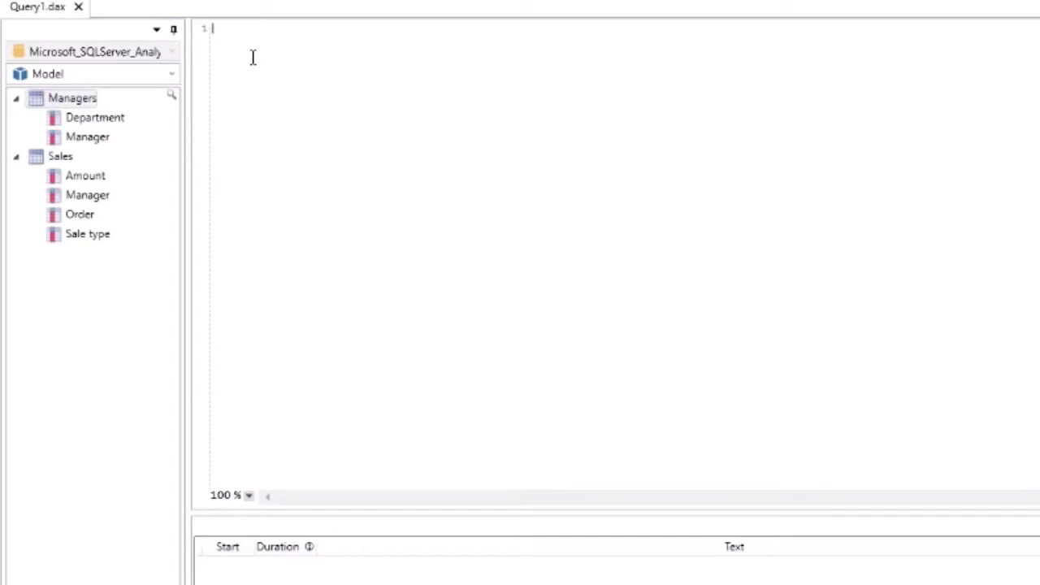
type("ev")
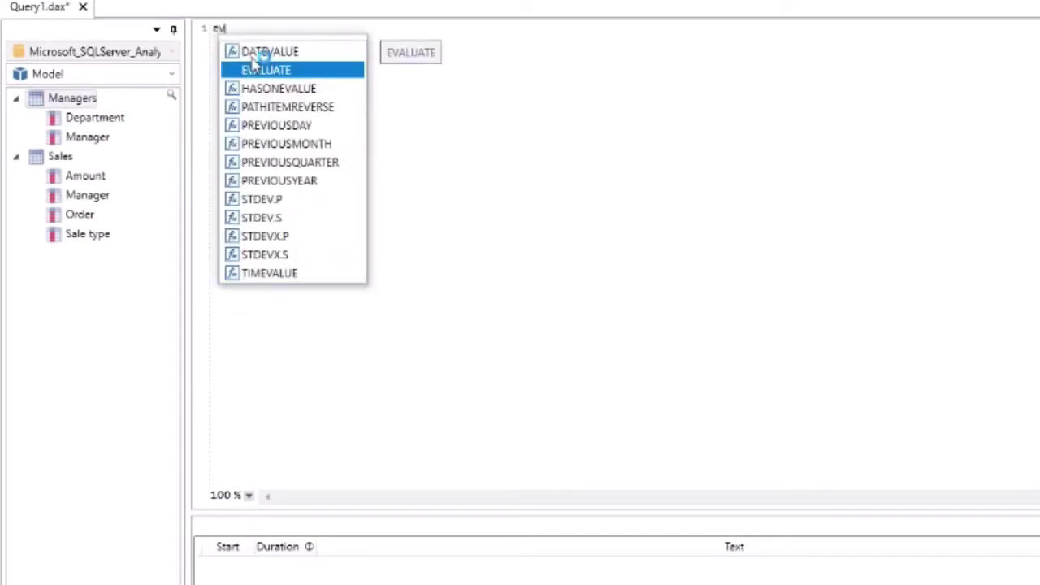
key("Tab")
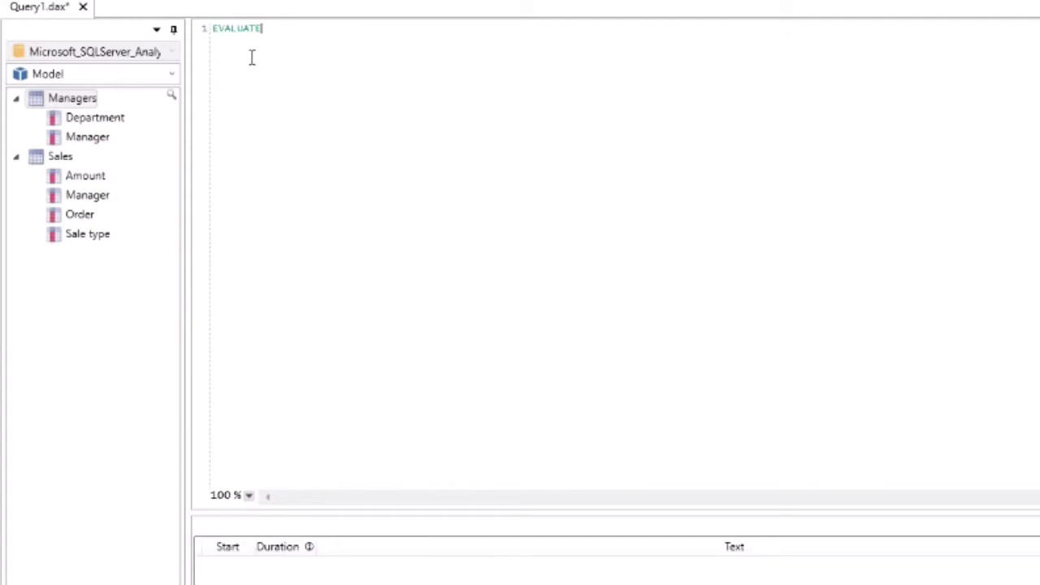
mouse_move(100, 101)
left_mouse_down()
mouse_move(65, 108)
mouse_move(276, 29)
left_mouse_up()
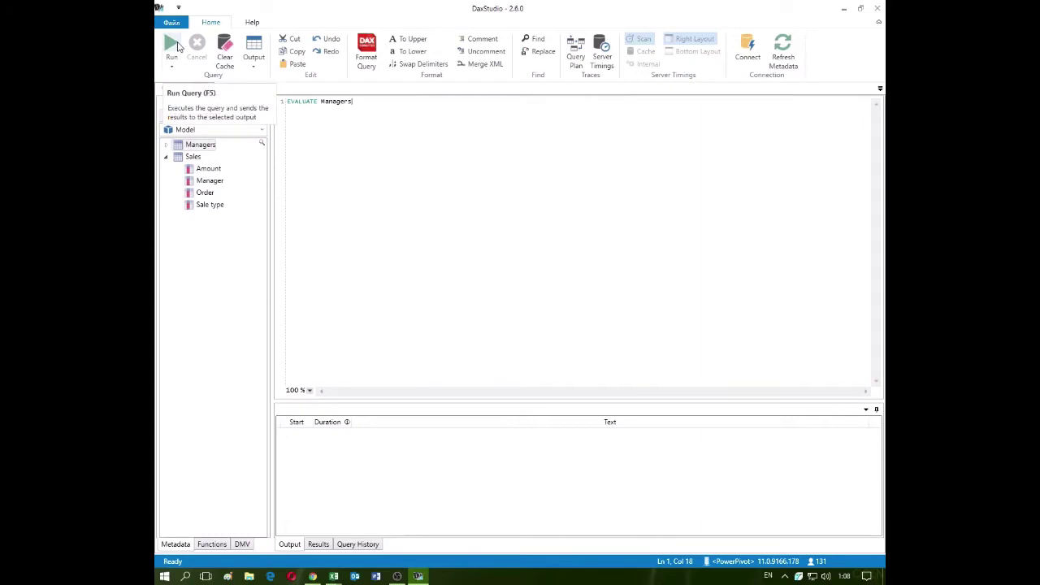
left_click(171, 46)
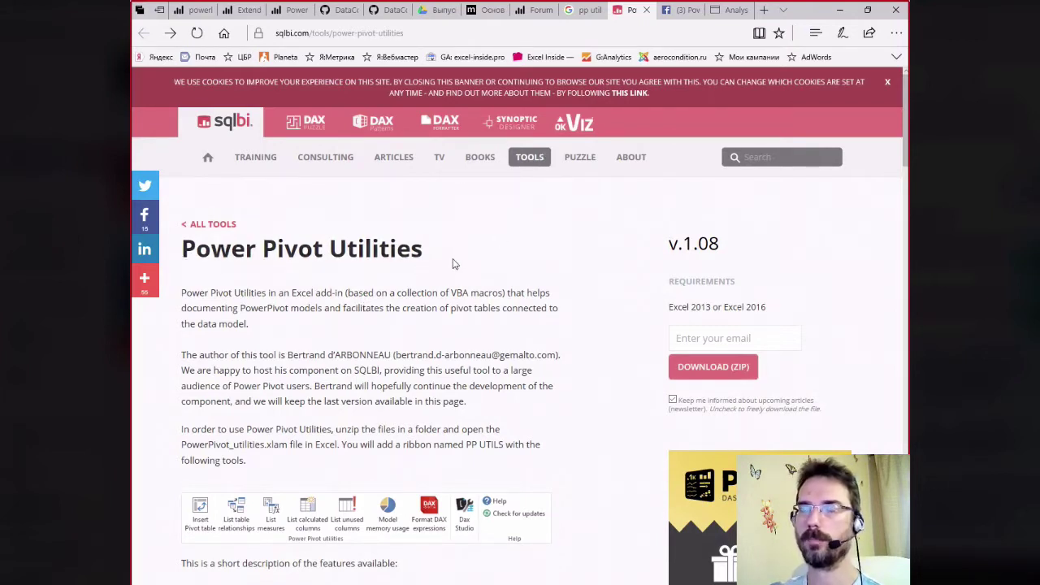
Skim the SQLBI Power Pivot Utilities page, then return to the AdventureWorks_Sample Excel workbook
scroll(460, 355, "down", 1)
scroll(488, 358, "down", 1)
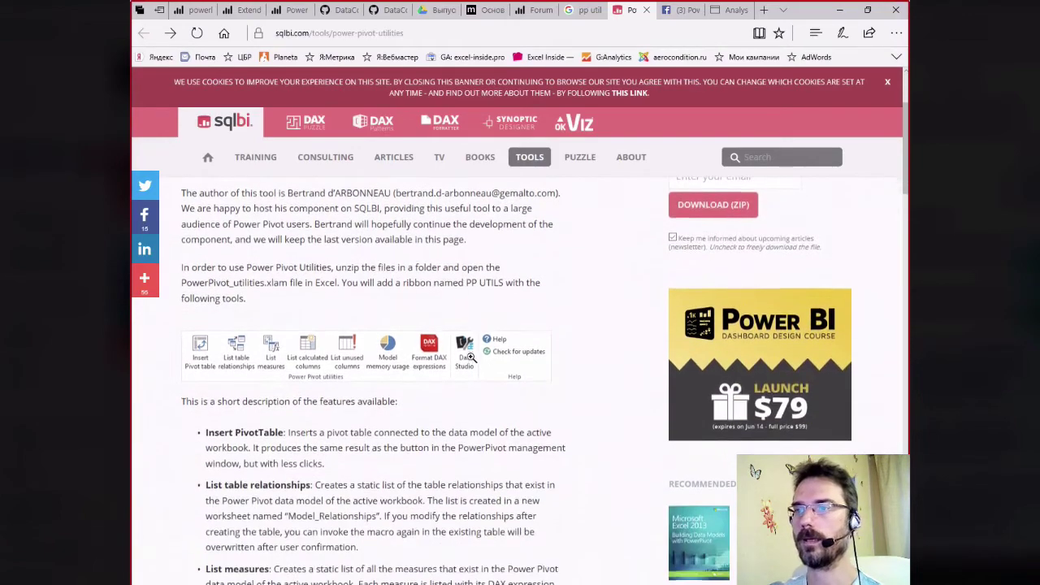
scroll(550, 365, "down", 2)
scroll(550, 365, "down", 5)
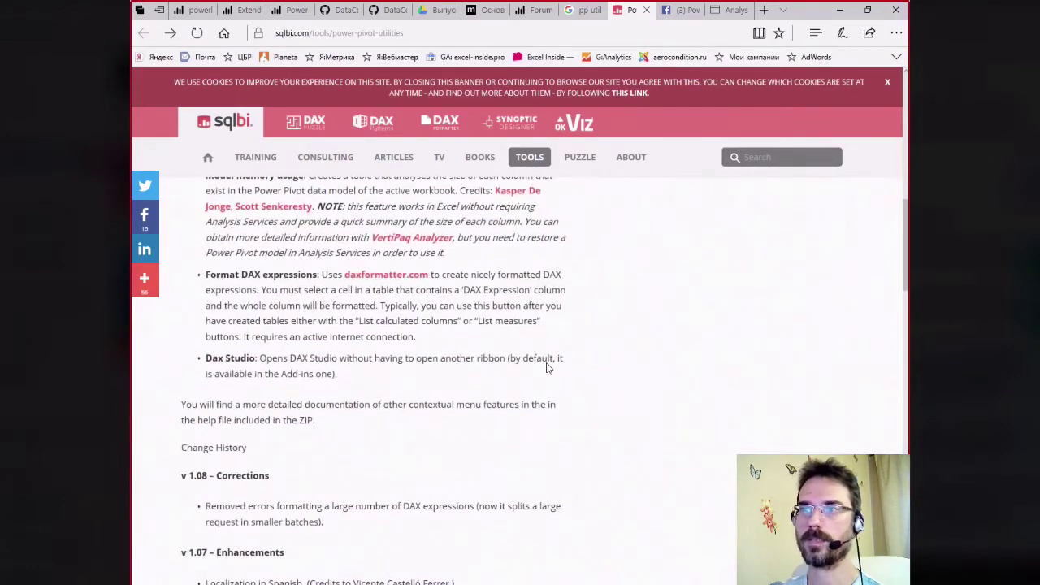
scroll(549, 364, "up", 3)
scroll(561, 342, "up", 2)
scroll(574, 325, "up", 5)
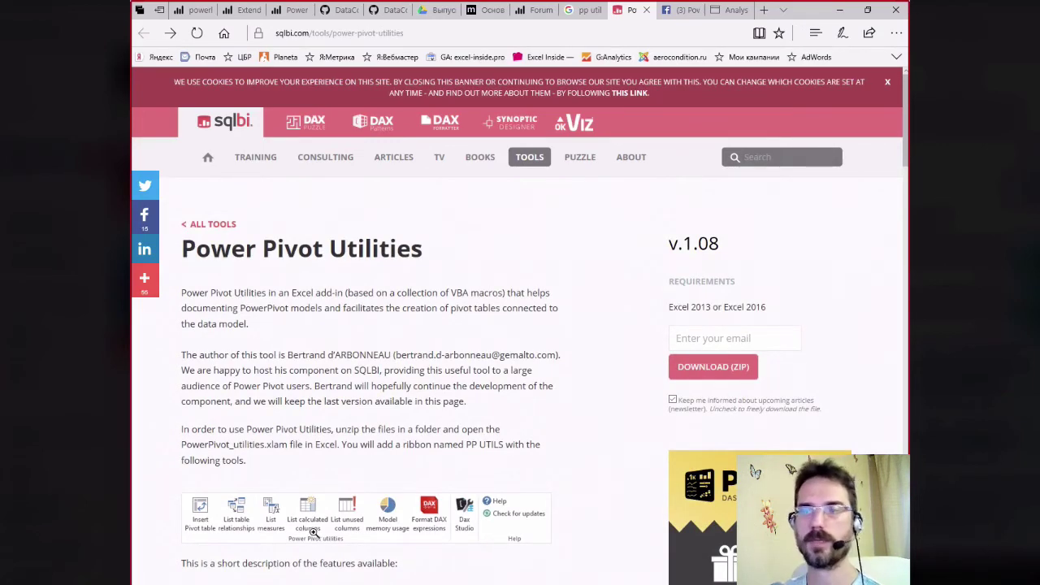
key("alt+Tab")
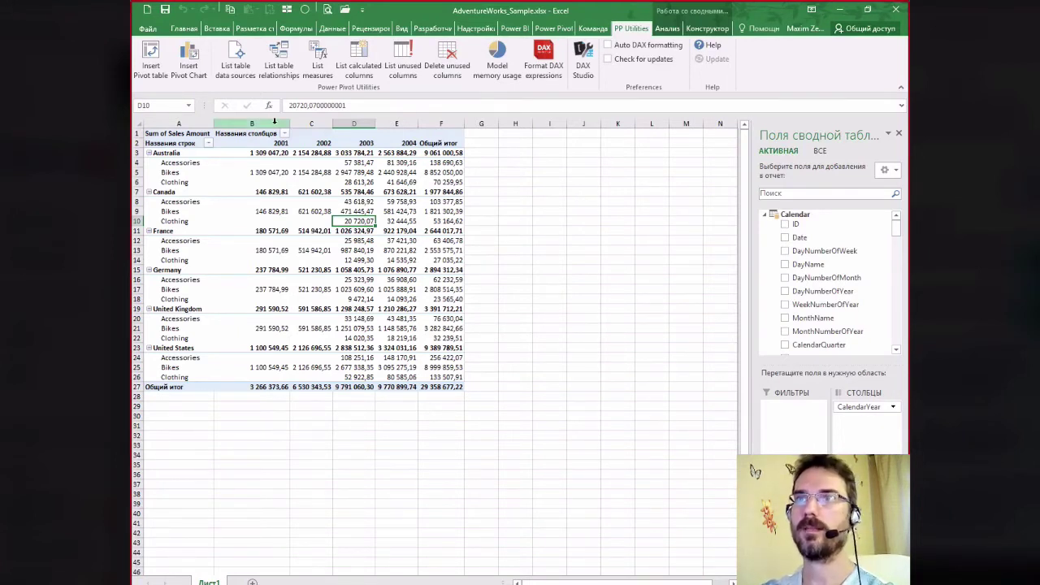
left_click(546, 143)
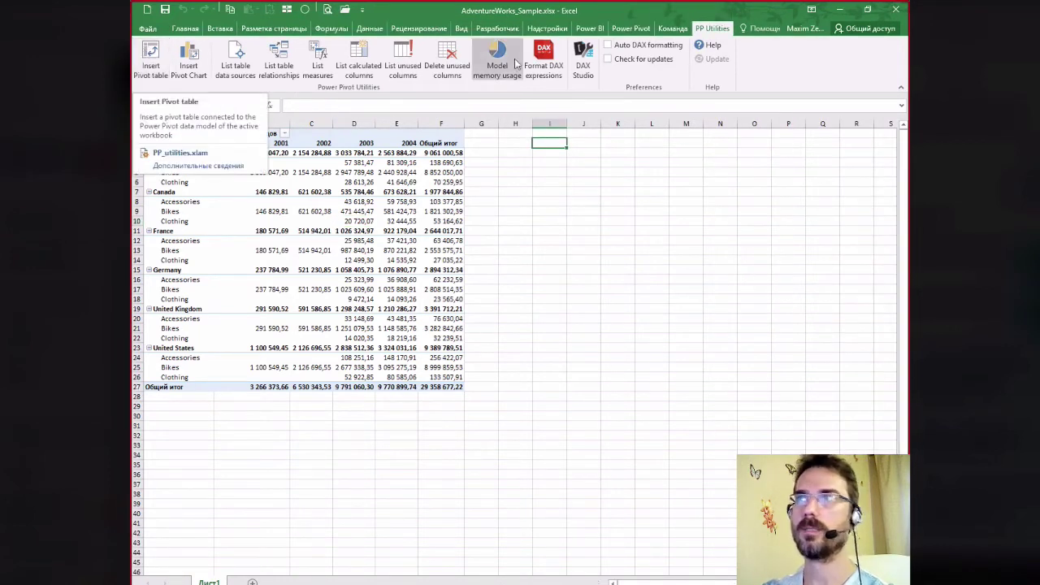
left_click(483, 32)
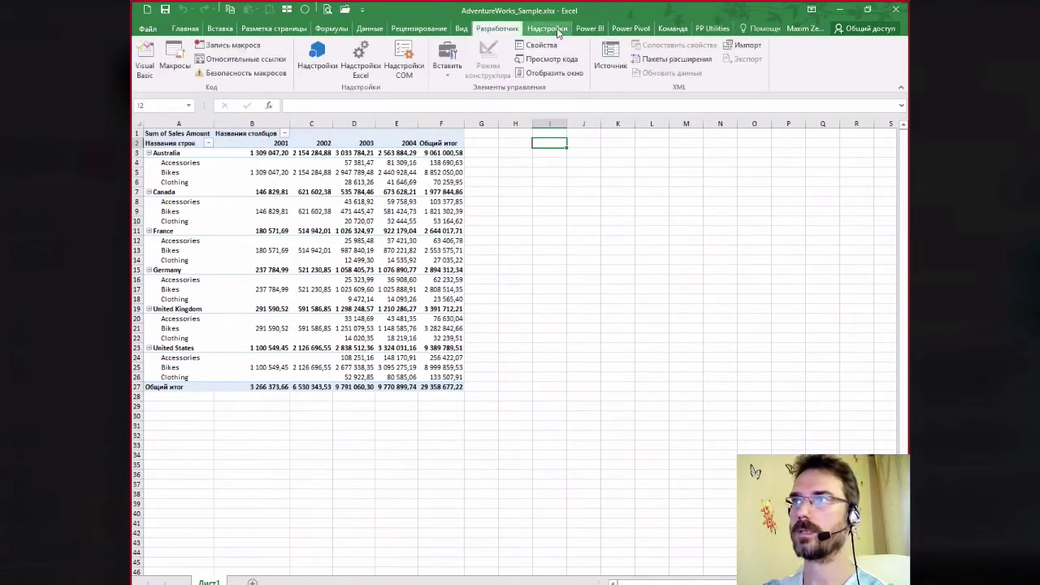
left_click(608, 33)
left_click(641, 30)
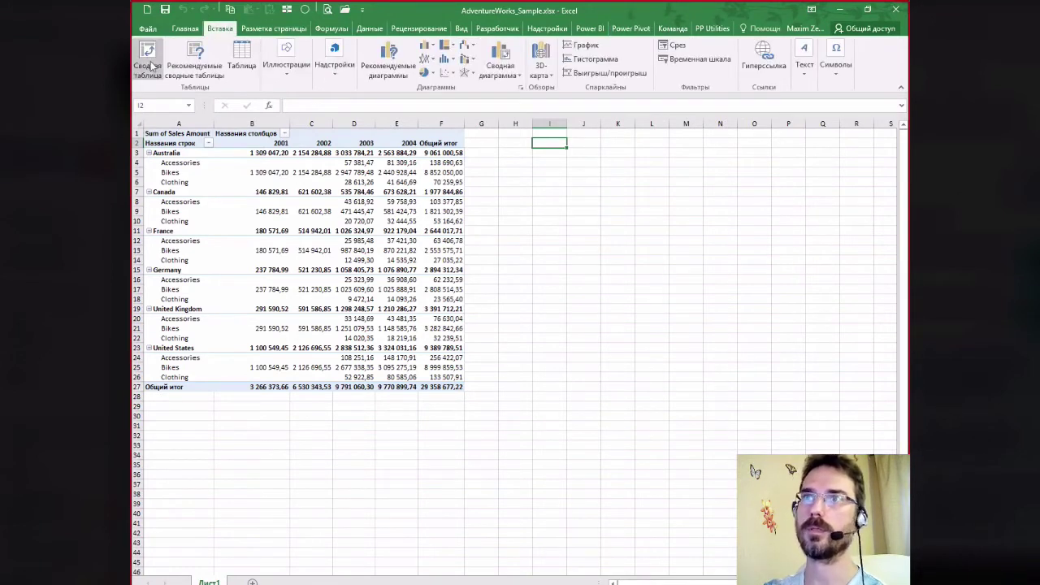
left_click(706, 30)
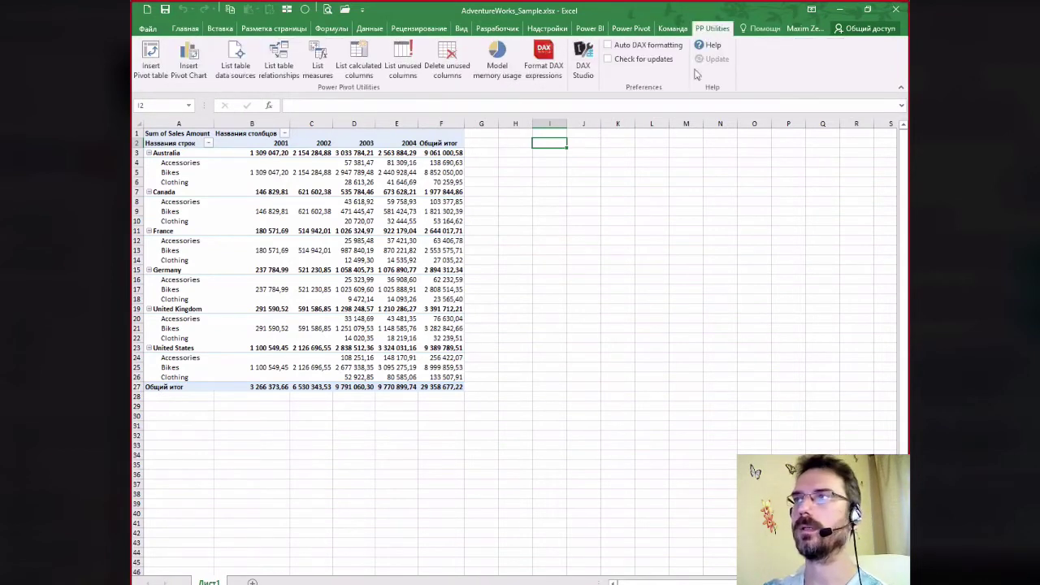
left_click(549, 134)
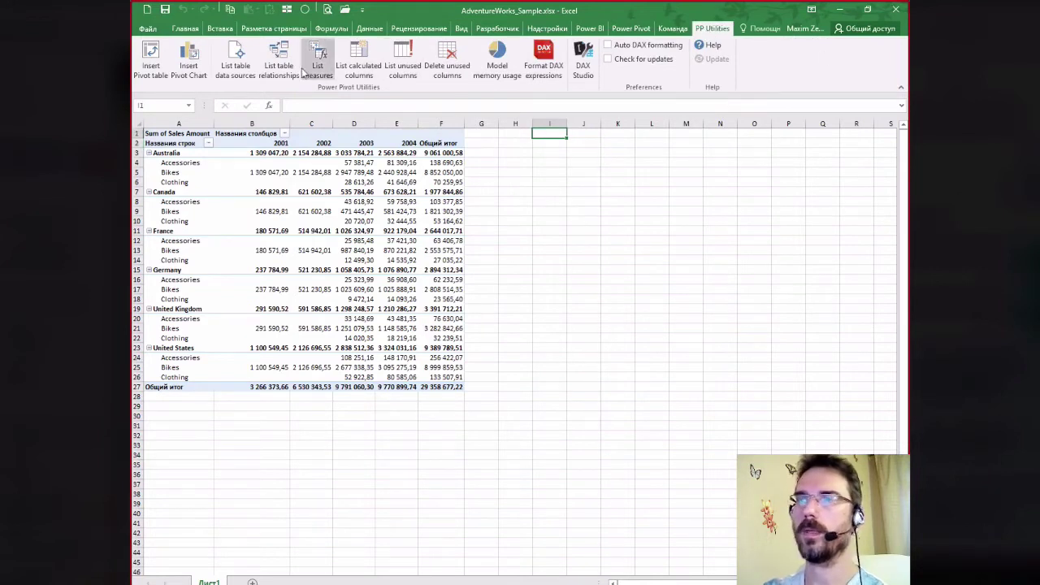
left_click(152, 53)
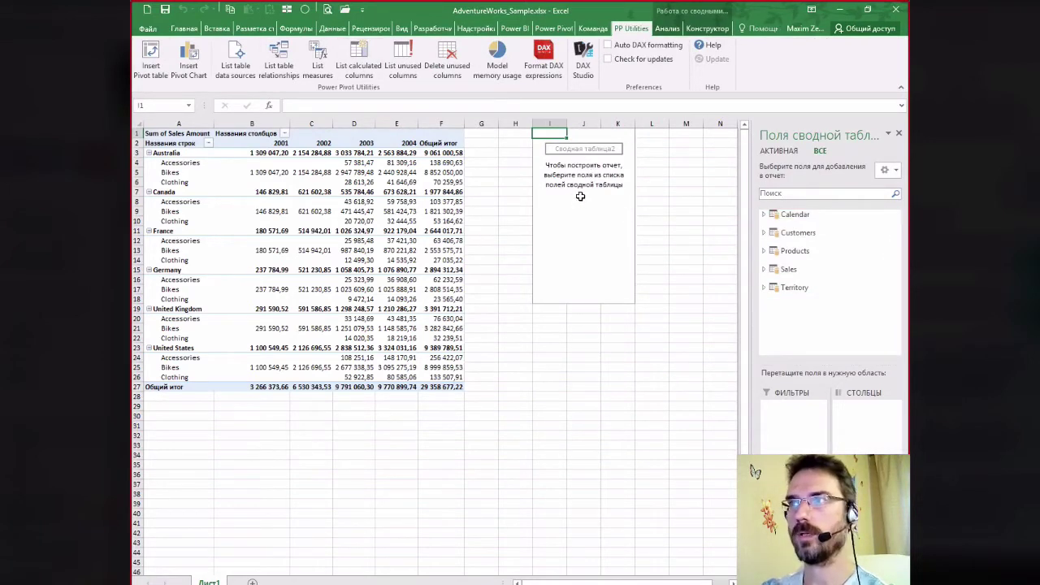
left_click_drag(549, 123, 619, 123)
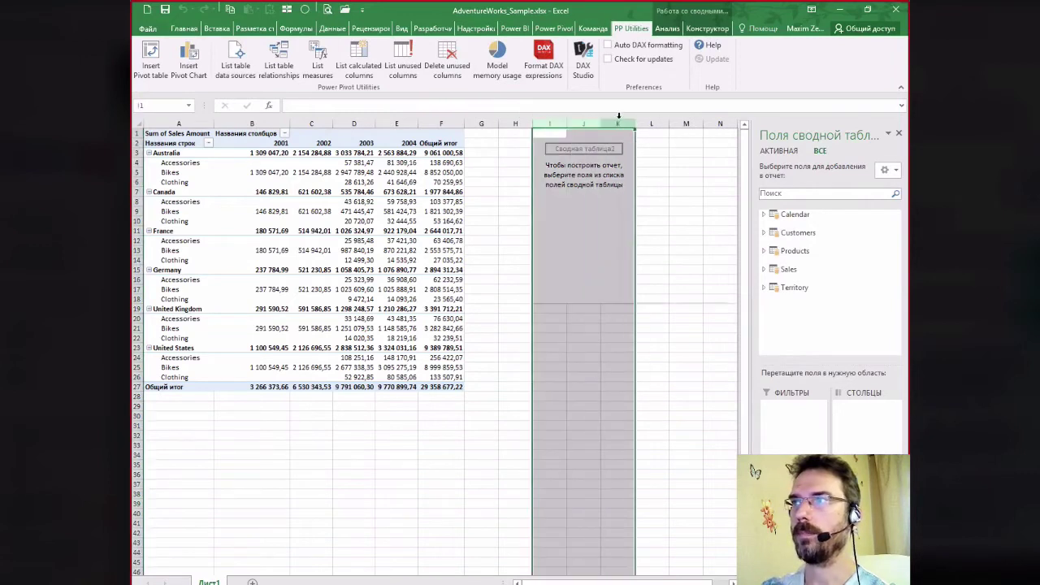
right_click(621, 123)
left_click(655, 220)
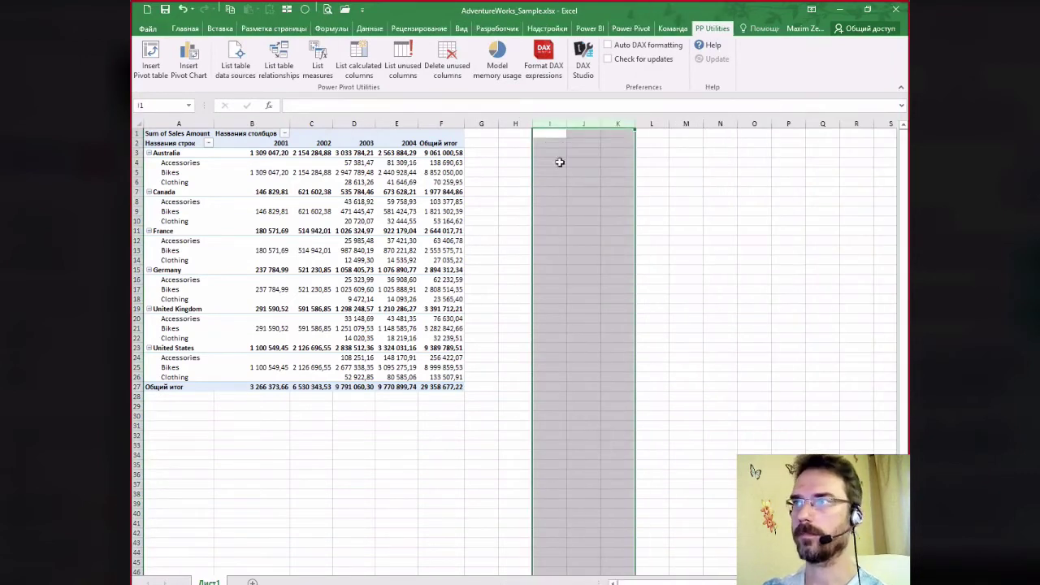
Insert and delete an empty pivot chart, then list the data model tables and sources
left_click(190, 67)
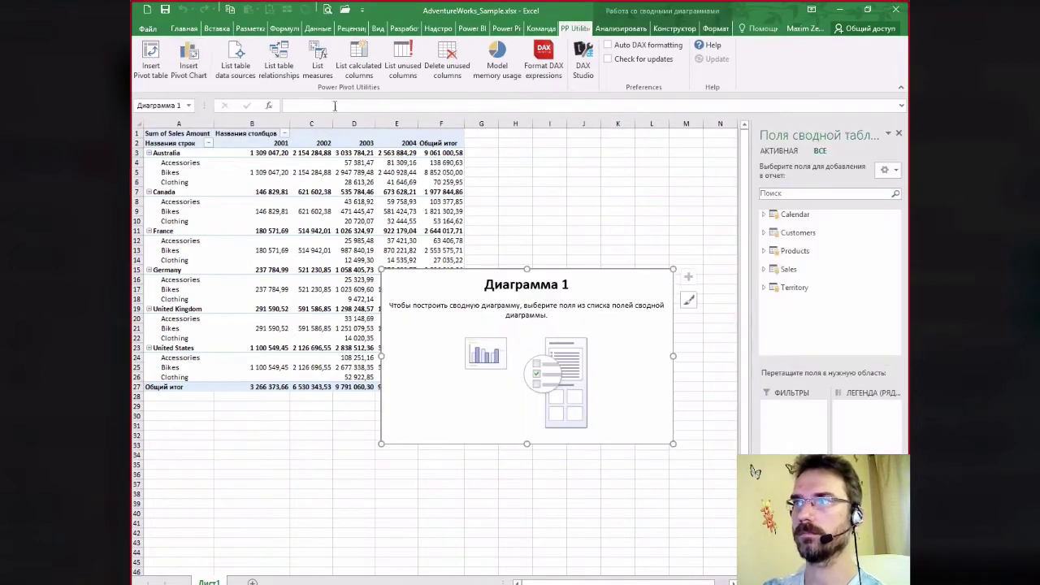
mouse_move(634, 272)
left_mouse_down()
mouse_move(706, 141)
mouse_move(616, 164)
left_mouse_up()
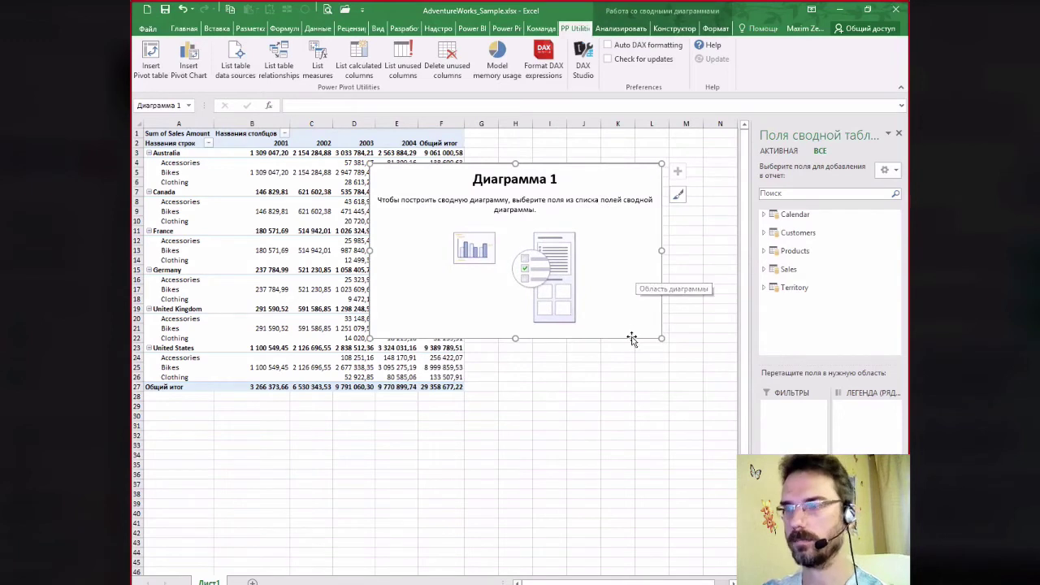
key("Delete")
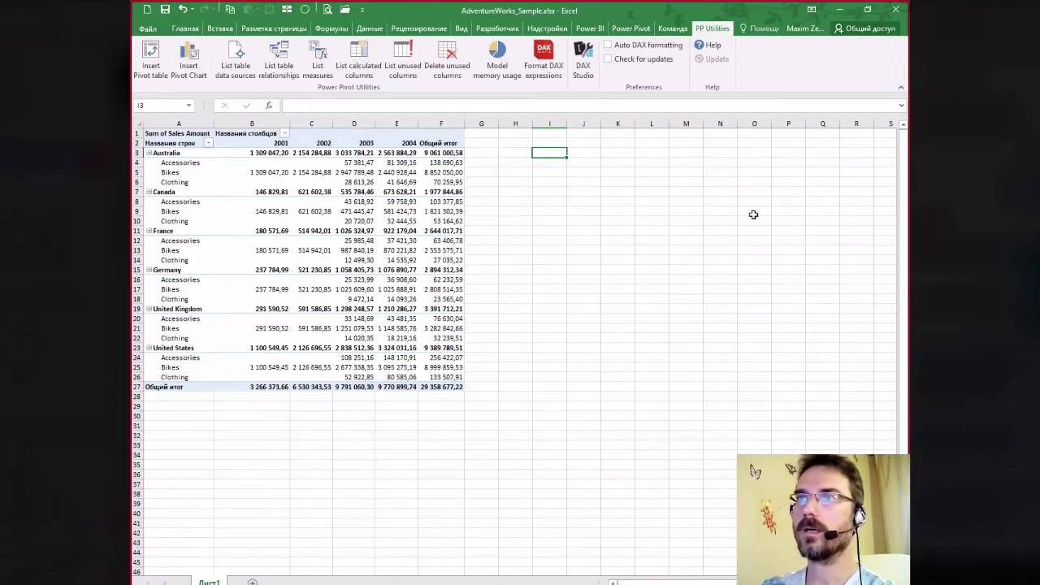
left_click(232, 77)
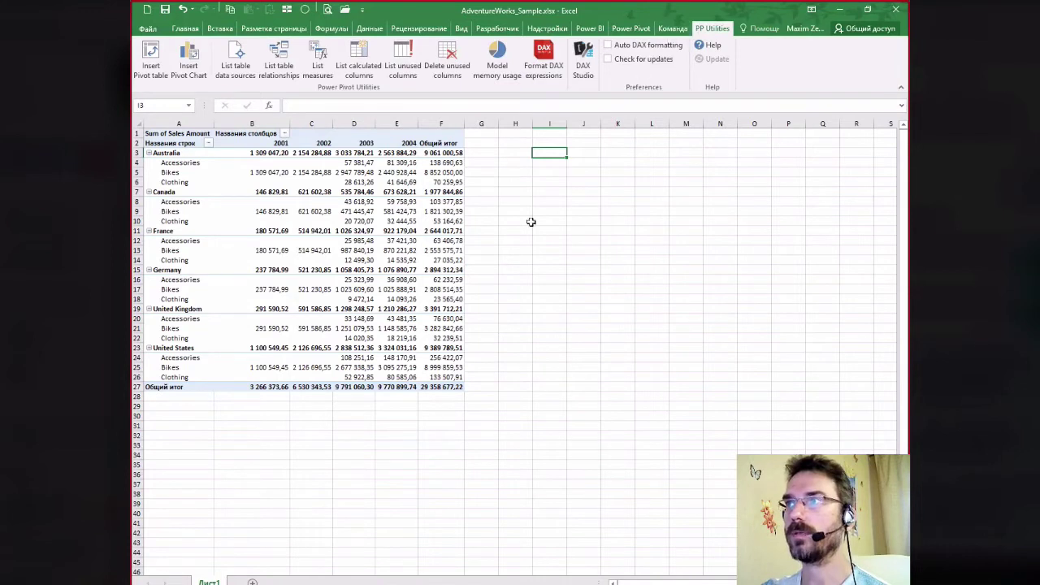
Inspect the Sum of Sales Amount measure in Power Pivot's Manage Measures, then cancel and close
left_click(626, 29)
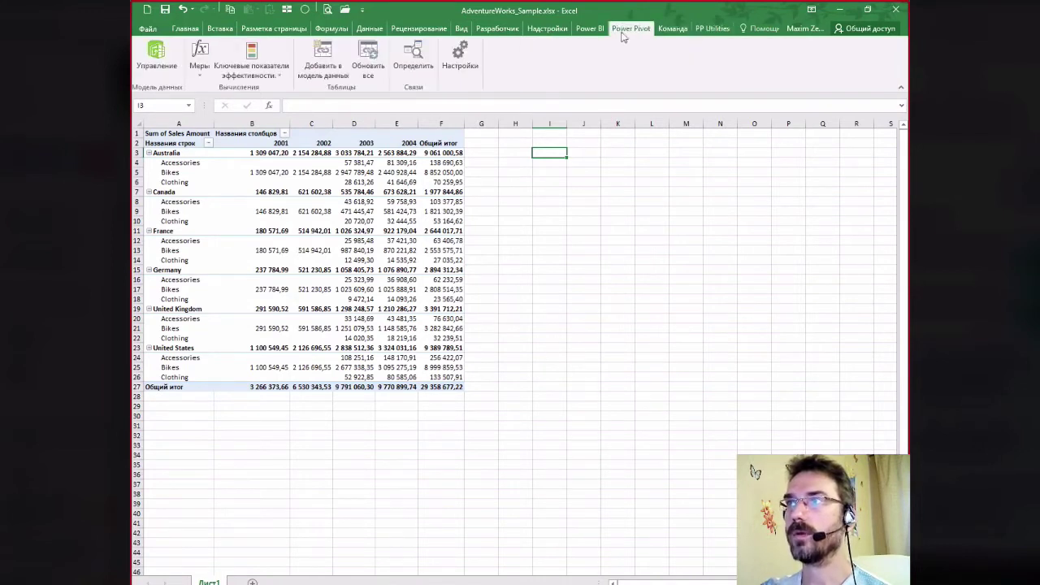
left_click(199, 65)
left_click(213, 105)
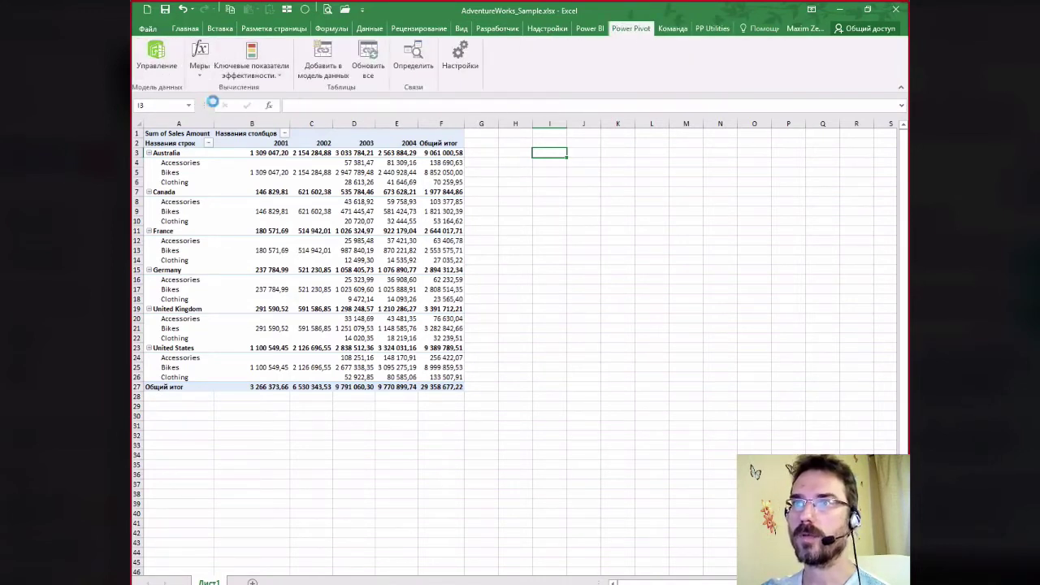
left_click(409, 241)
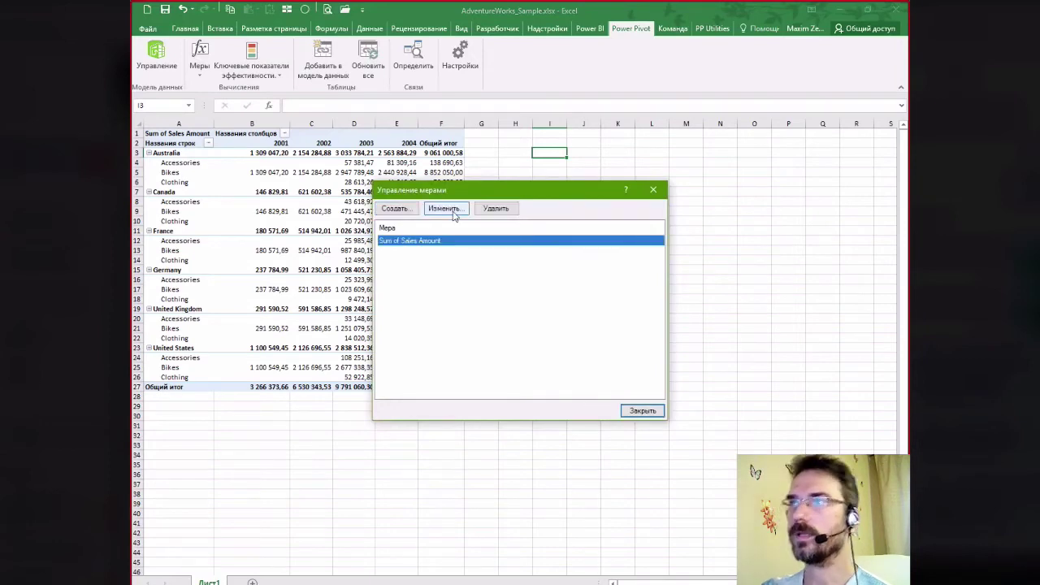
left_click(454, 210)
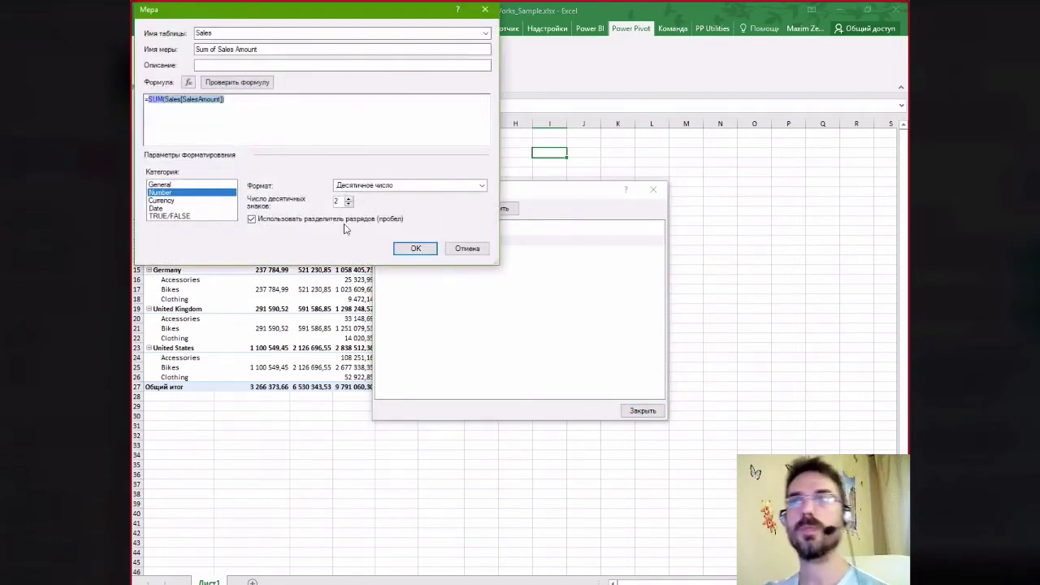
left_click(455, 248)
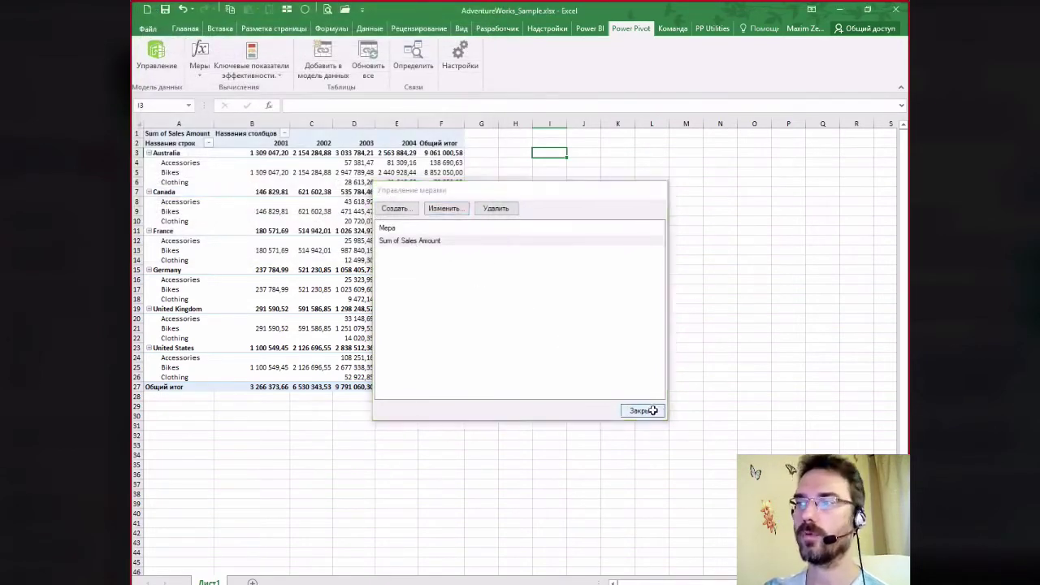
left_click(646, 410)
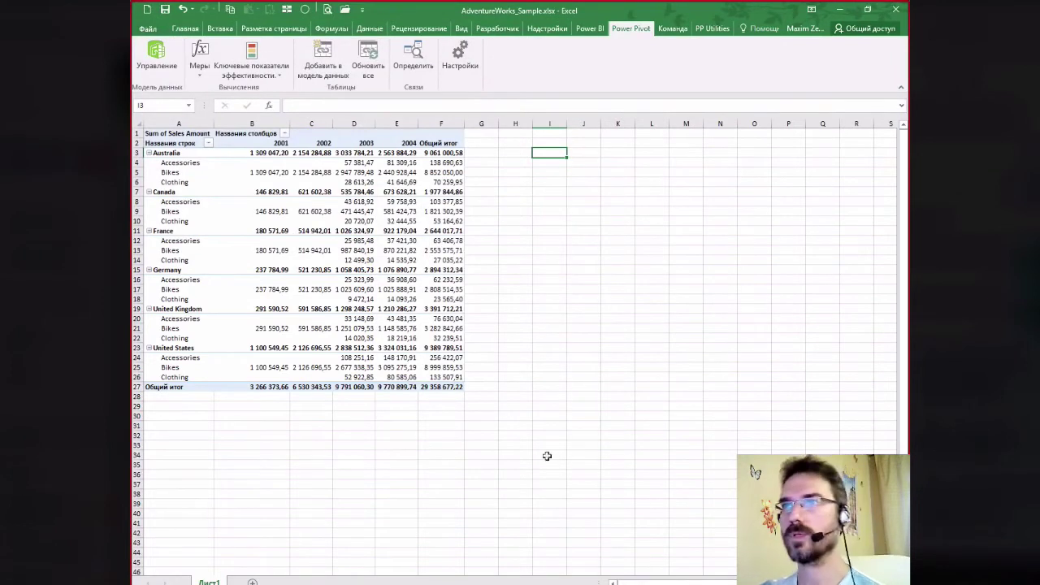
List the model's measures on a new Measures sheet with PP Utilities
left_click(511, 151)
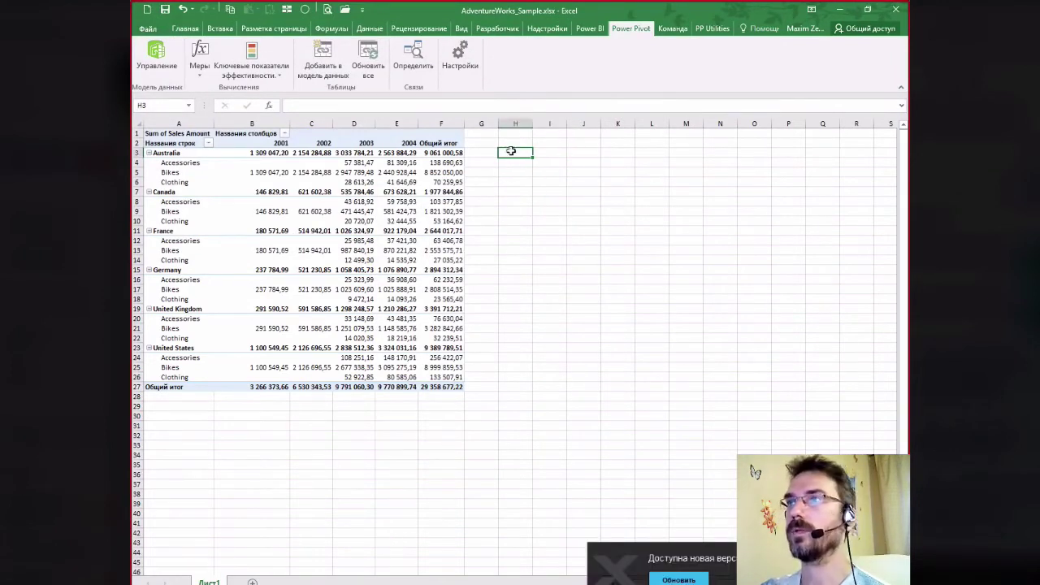
left_click(713, 29)
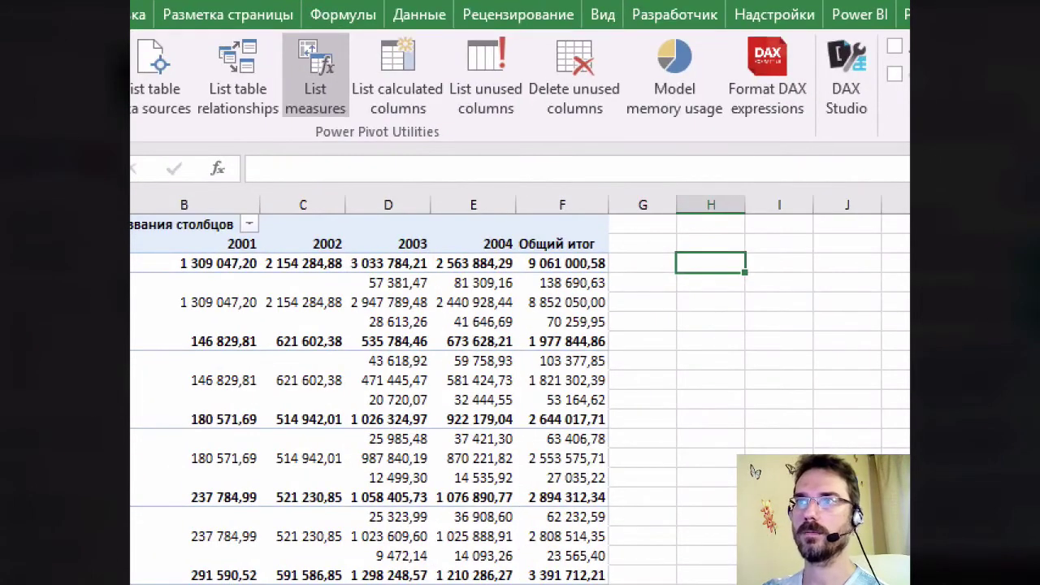
left_click_drag(281, 49, 265, 35)
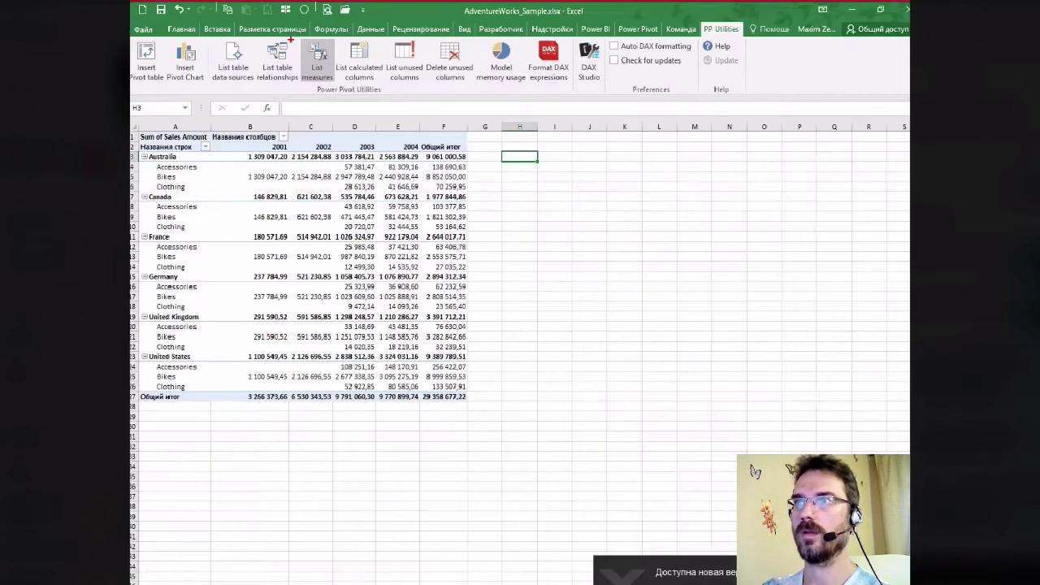
left_click(317, 65)
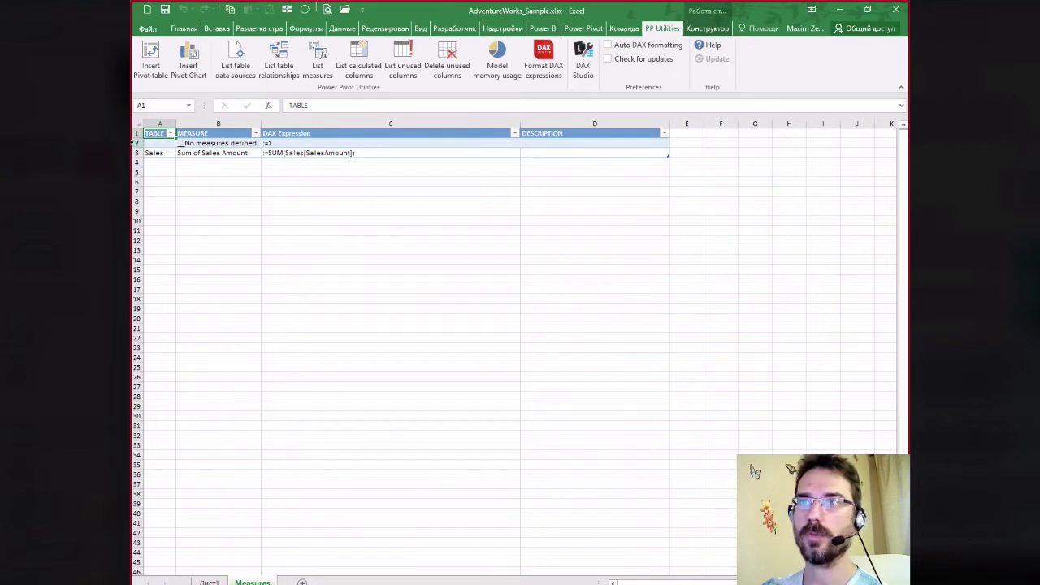
left_click(217, 143)
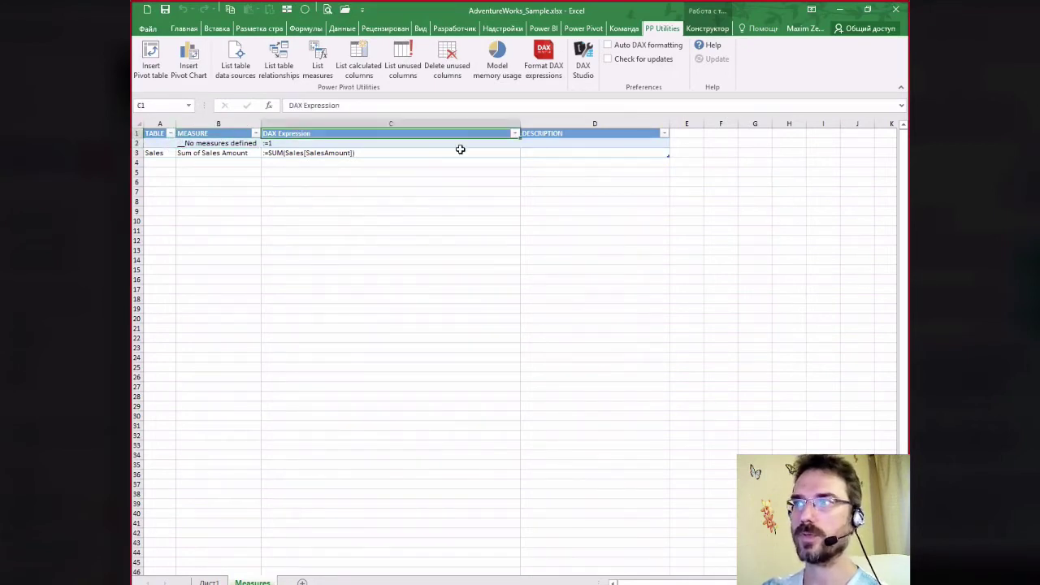
left_click(309, 152)
left_click(241, 152)
left_click(280, 153)
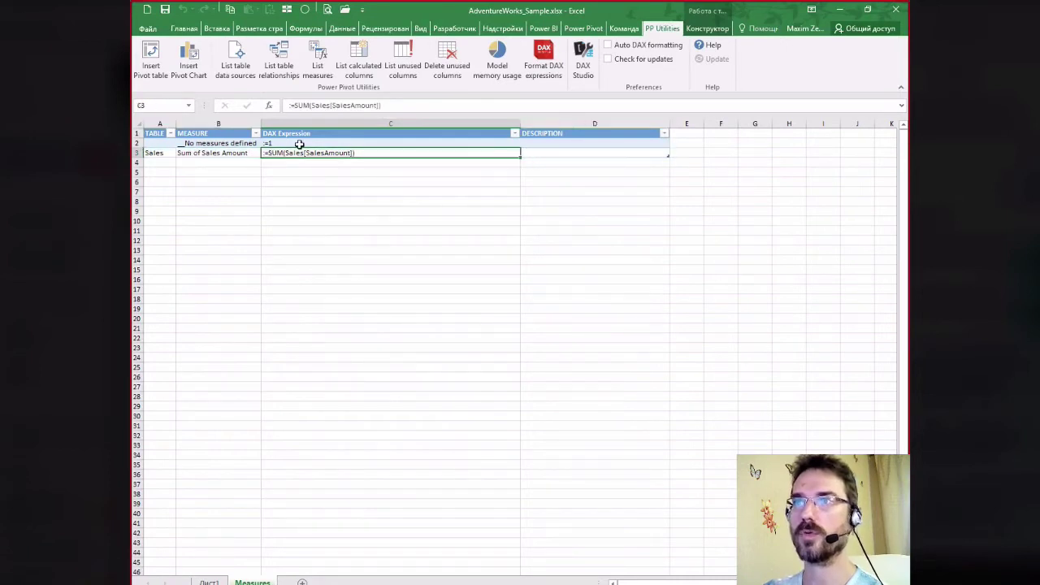
left_click_drag(302, 140, 312, 148)
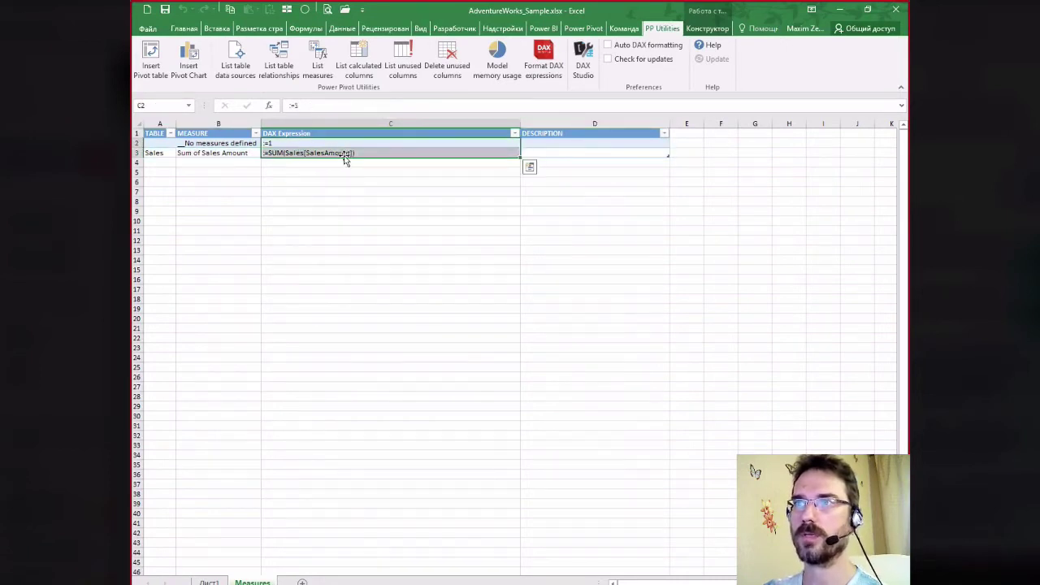
left_click(347, 153)
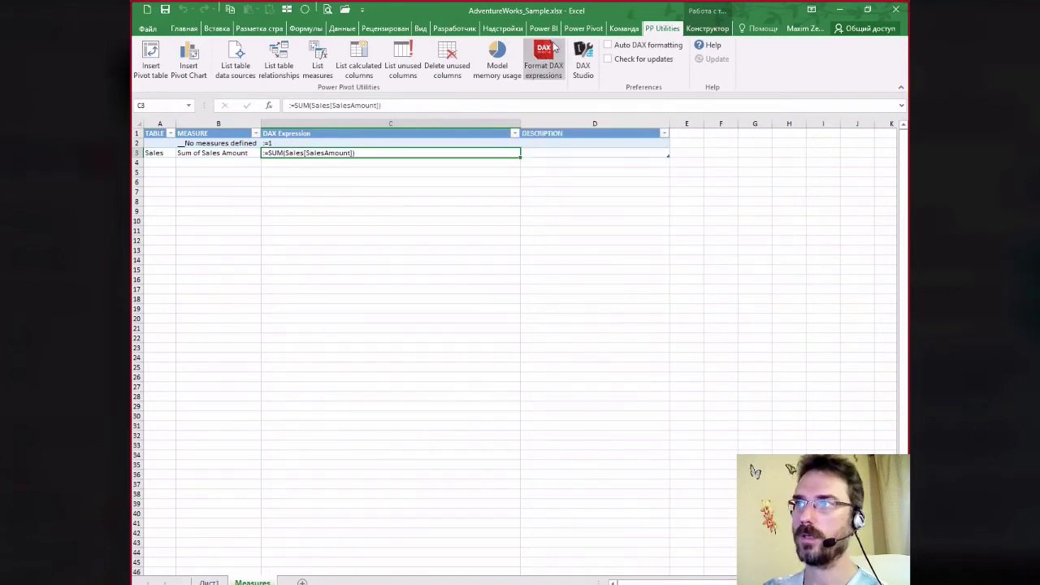
Format the DAX expressions in C2:C3 with DAX Formatter and delete the formatter logo
left_click_drag(364, 142, 364, 153)
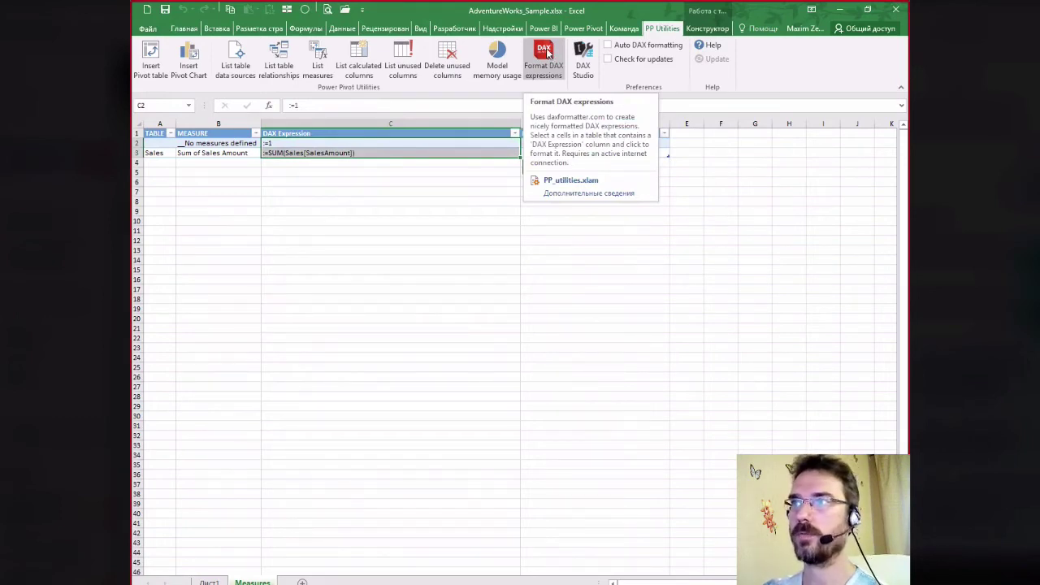
left_click(546, 52)
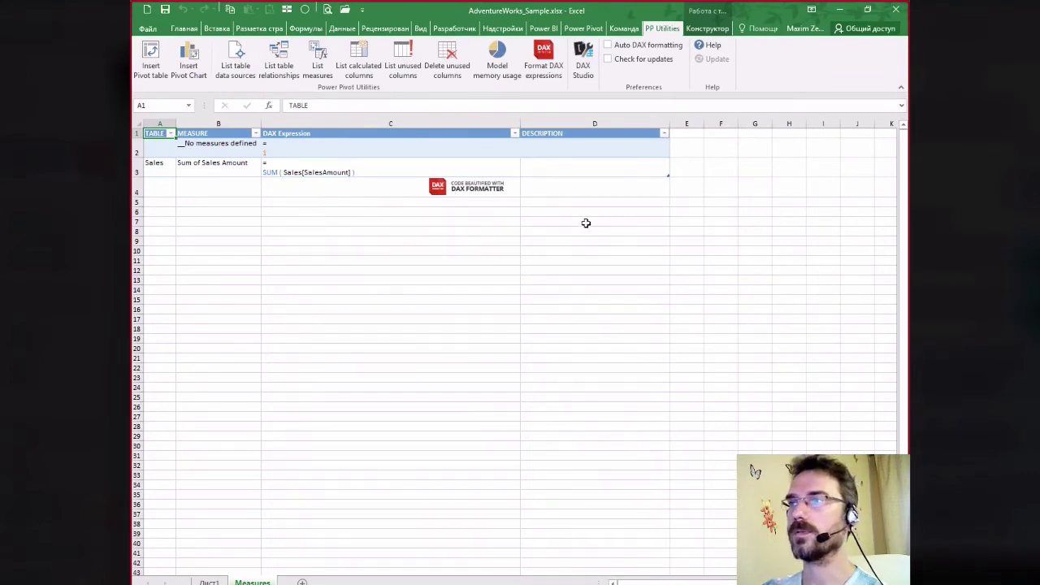
right_click(506, 195)
left_click(618, 15)
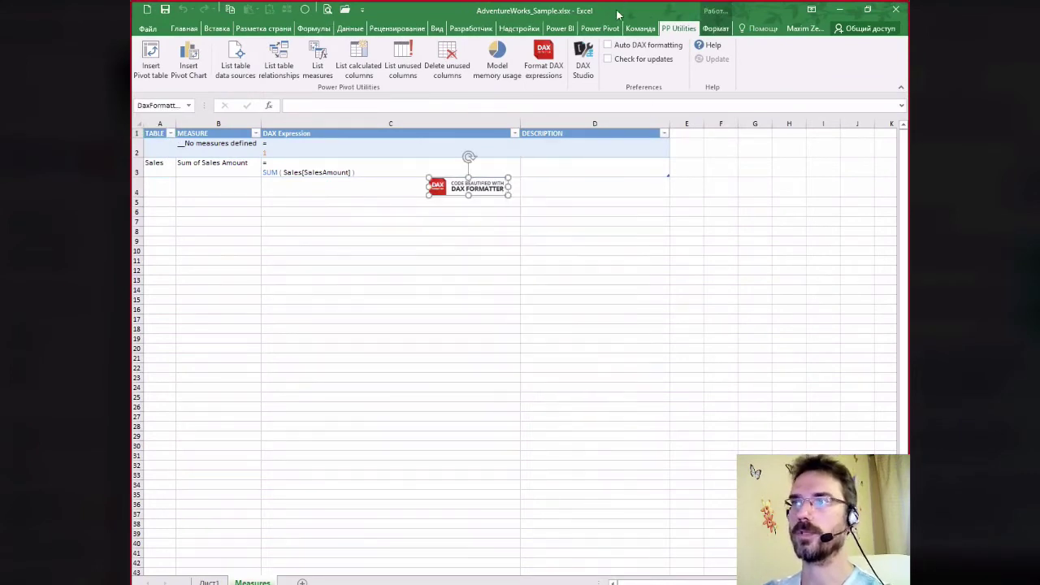
key("Delete")
left_click(483, 165)
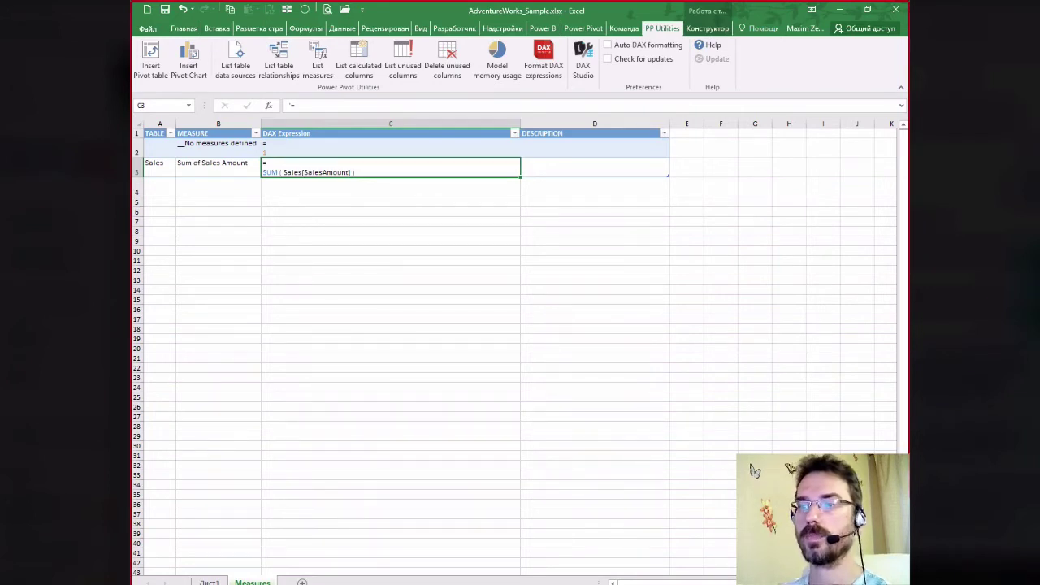
mouse_move(364, 533)
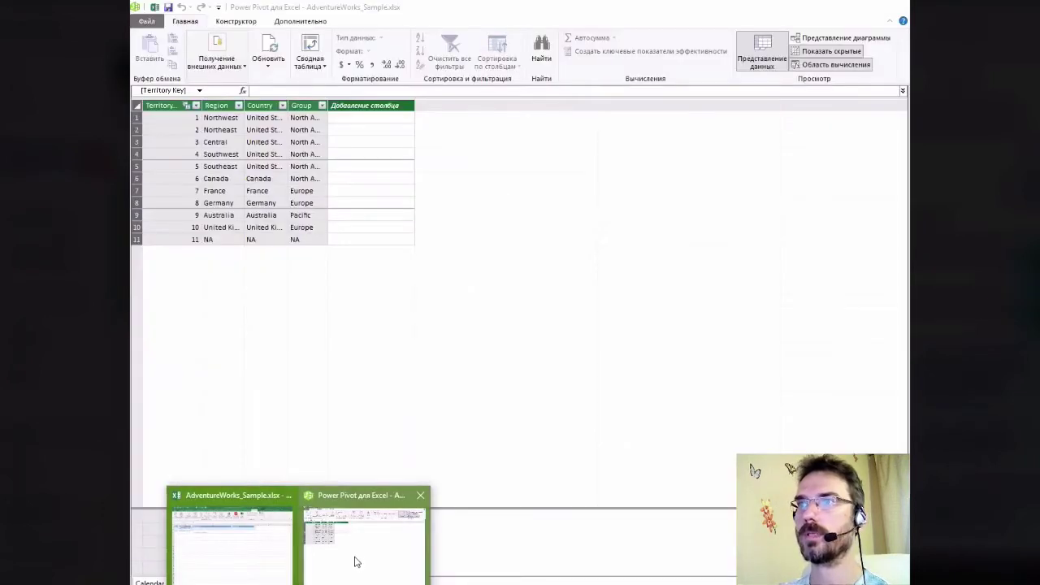
Add Calculated Column 1 to the Territory table with the formula ="A"
left_click(355, 562)
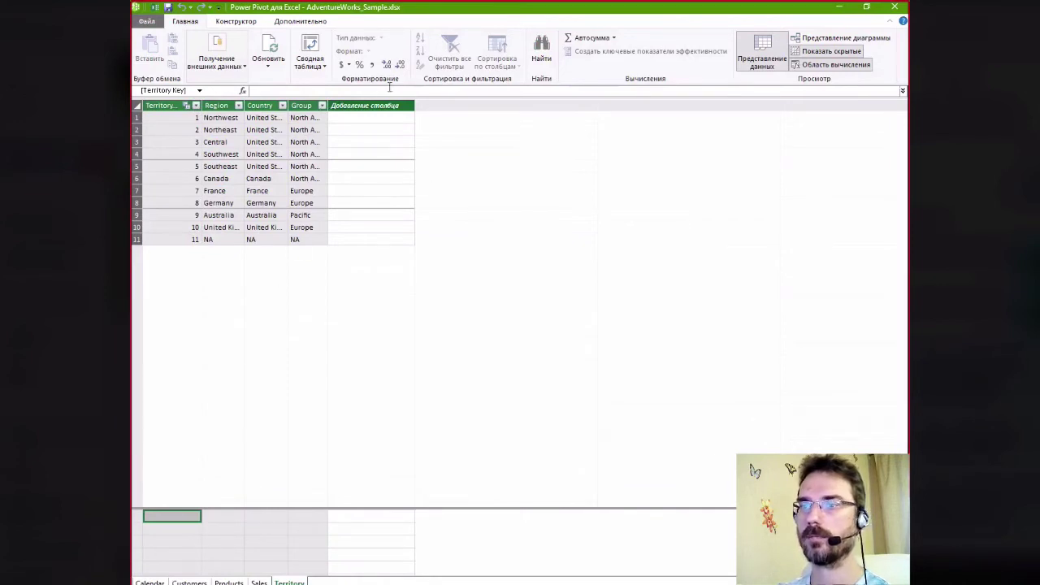
left_click(377, 118)
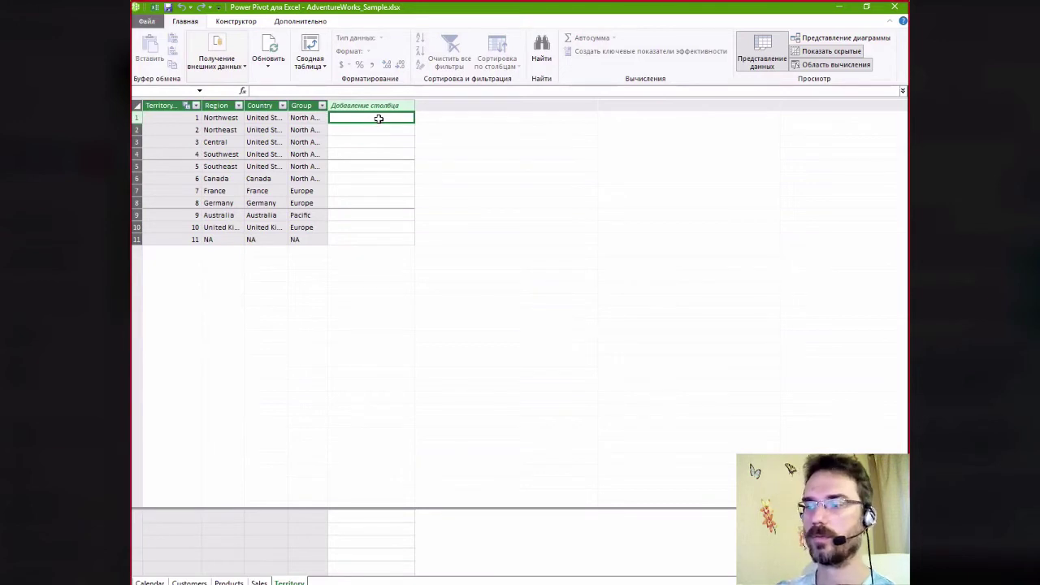
type("=")
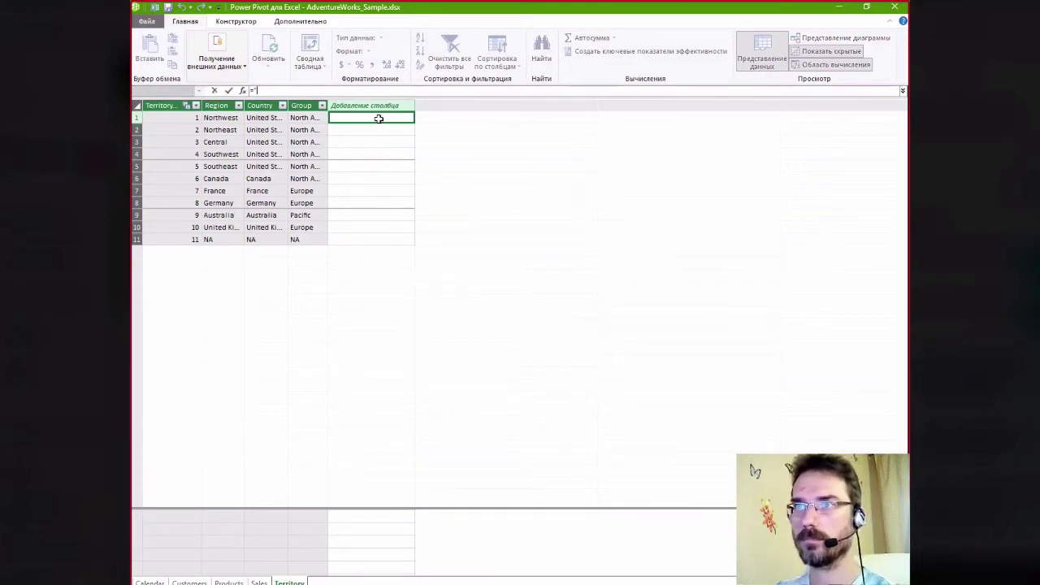
type("\"A")
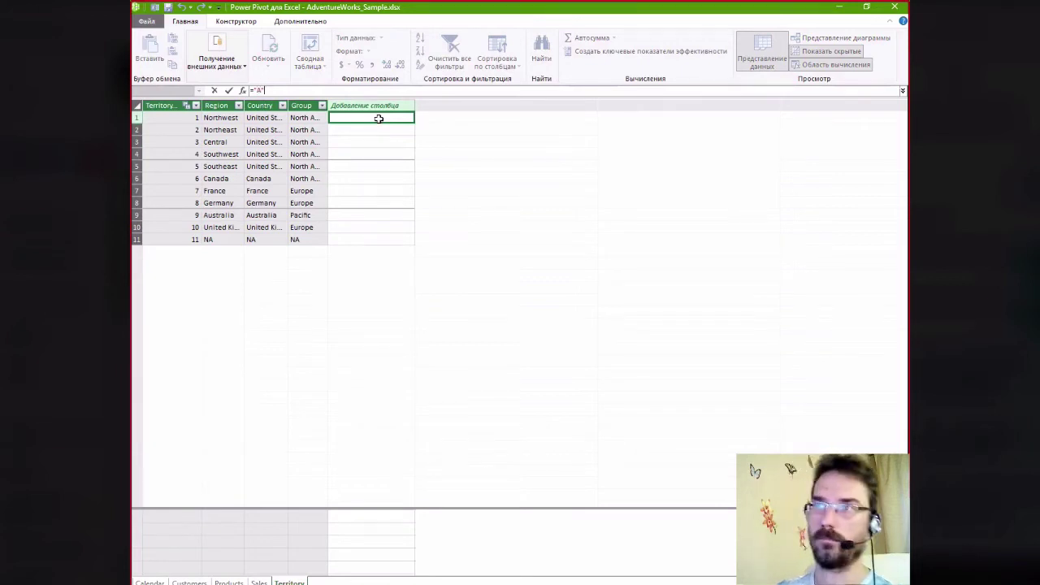
key("Return")
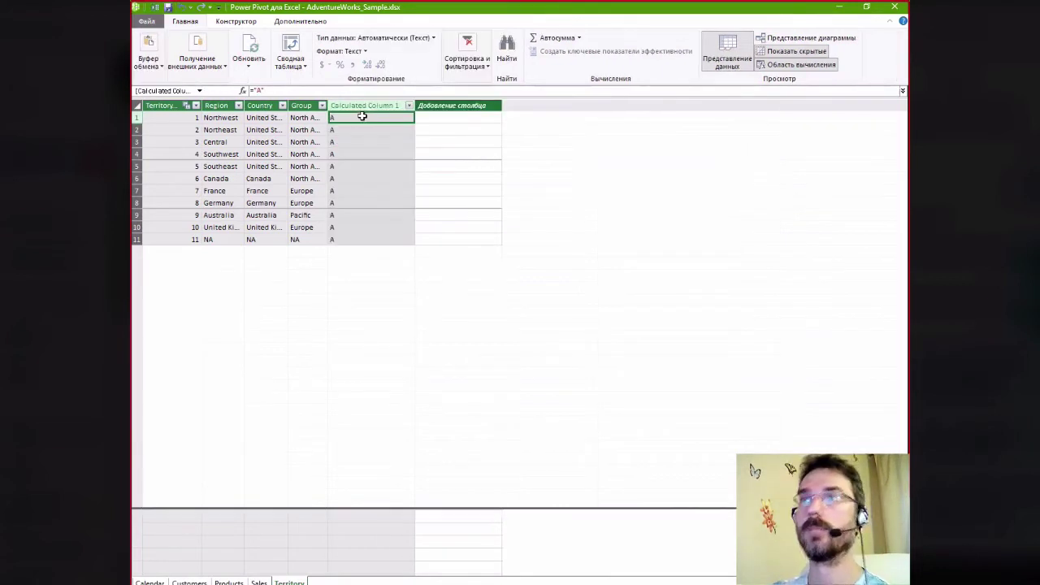
left_click(363, 238)
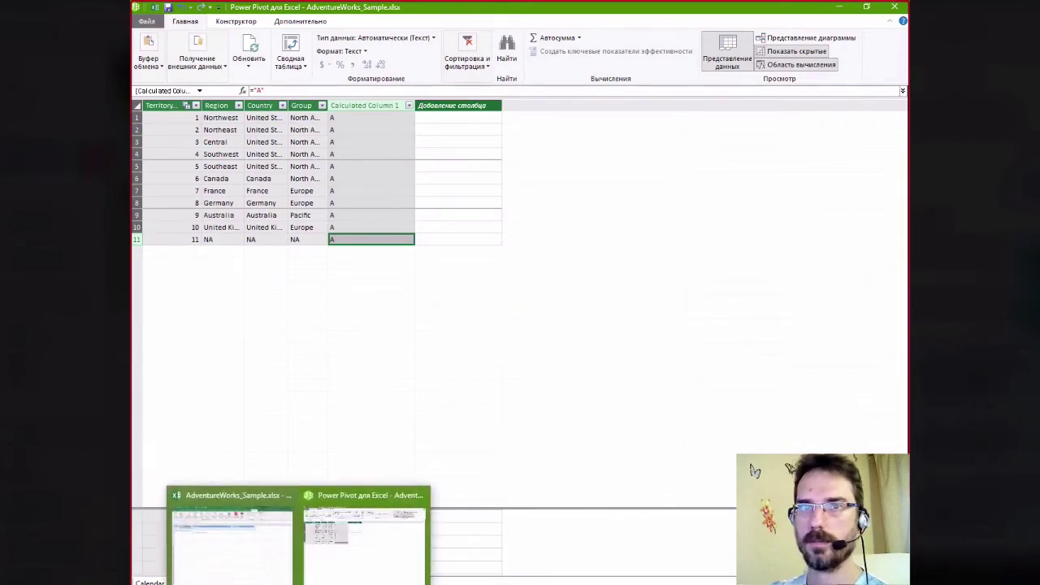
Back in Excel, list calculated columns, showing Territory's Calculated Column 1 with ="A"
left_click(261, 577)
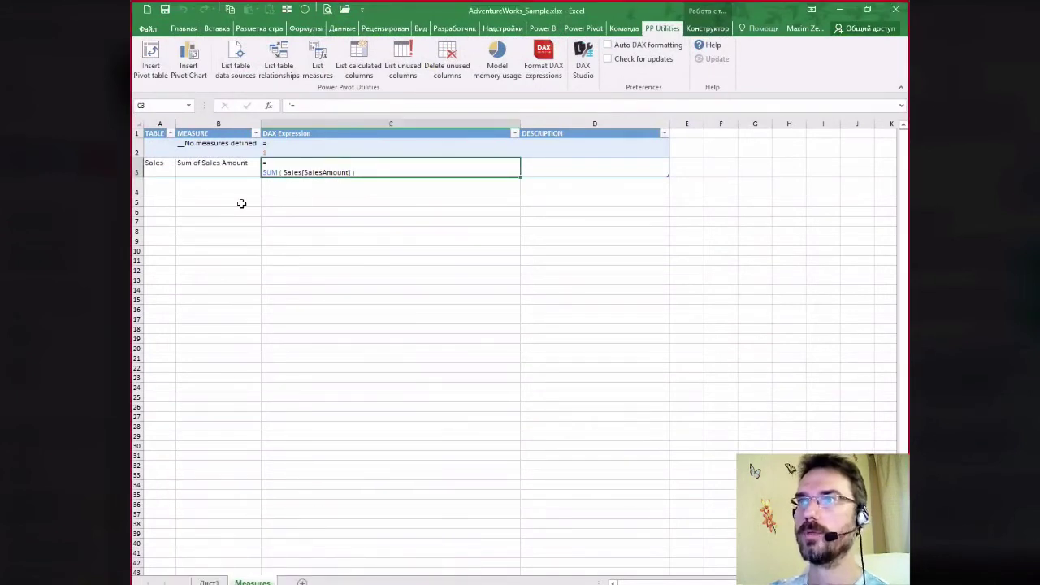
left_click(305, 225)
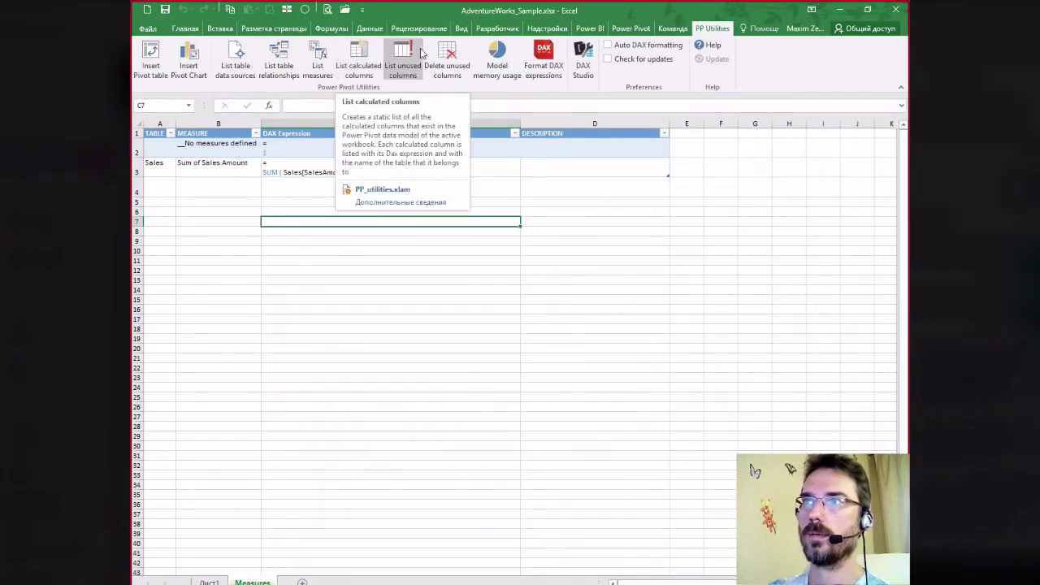
left_click(373, 52)
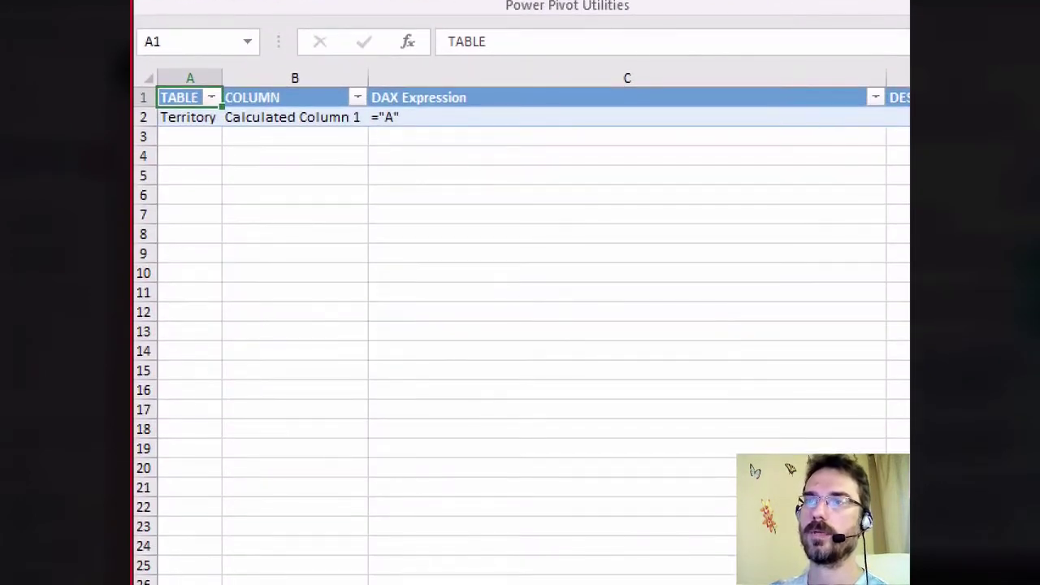
left_click_drag(172, 149, 883, 151)
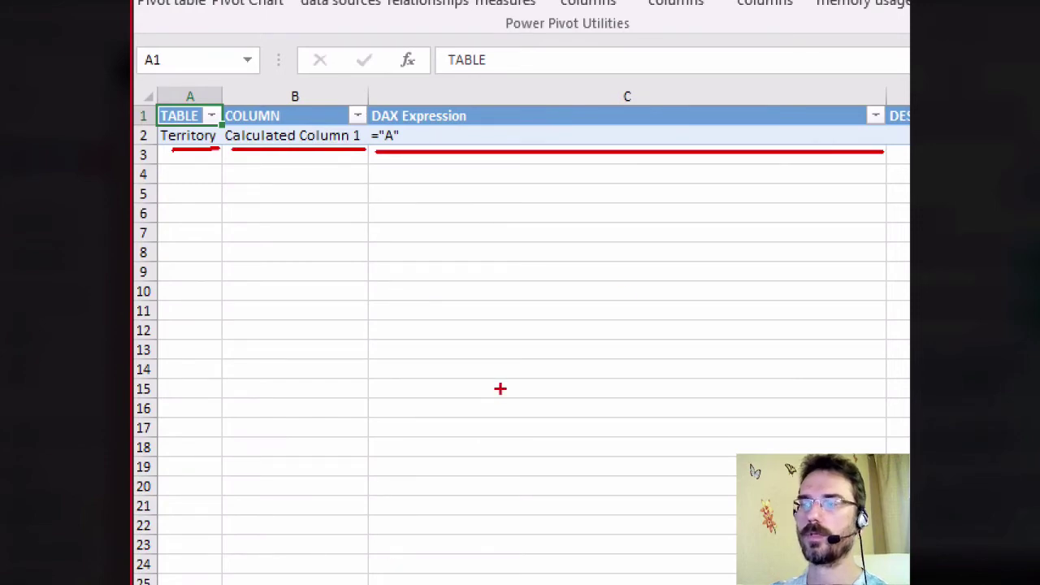
key("Escape")
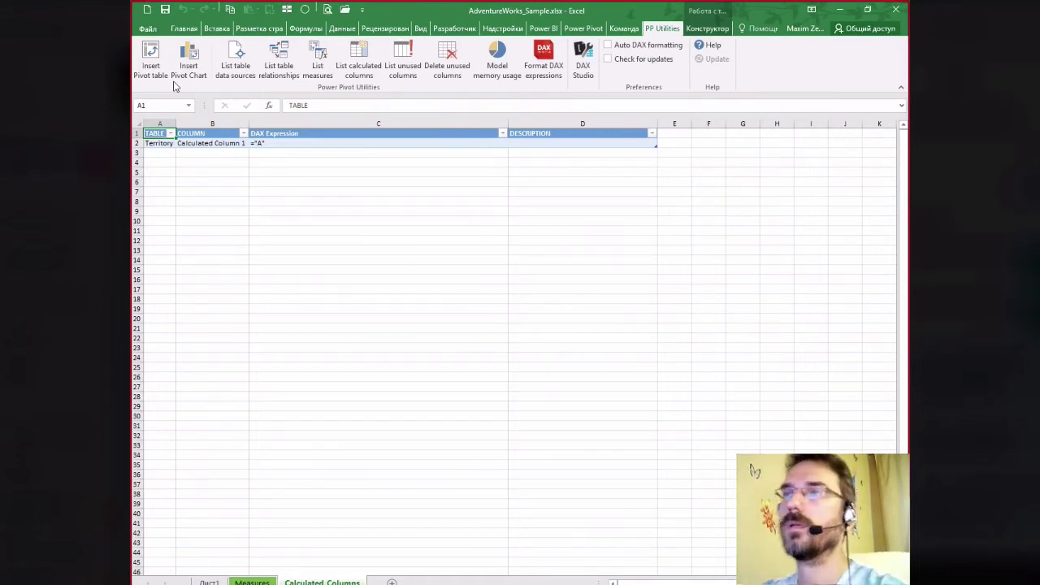
left_click(235, 580)
left_click(531, 169)
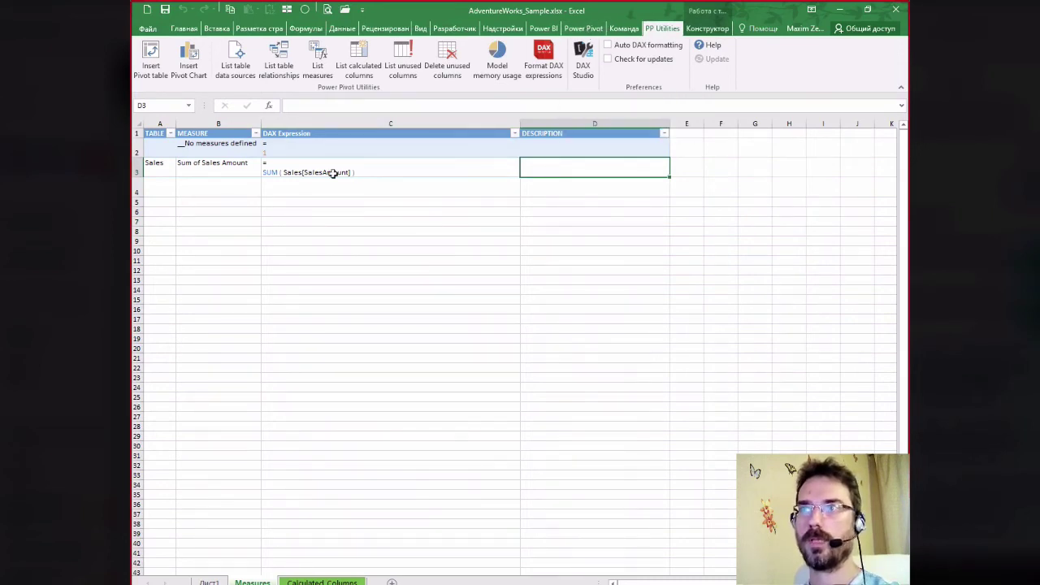
mouse_move(160, 179)
left_mouse_down()
mouse_move(464, 174)
mouse_move(597, 155)
mouse_move(598, 289)
left_mouse_up()
left_click_drag(620, 172, 647, 300)
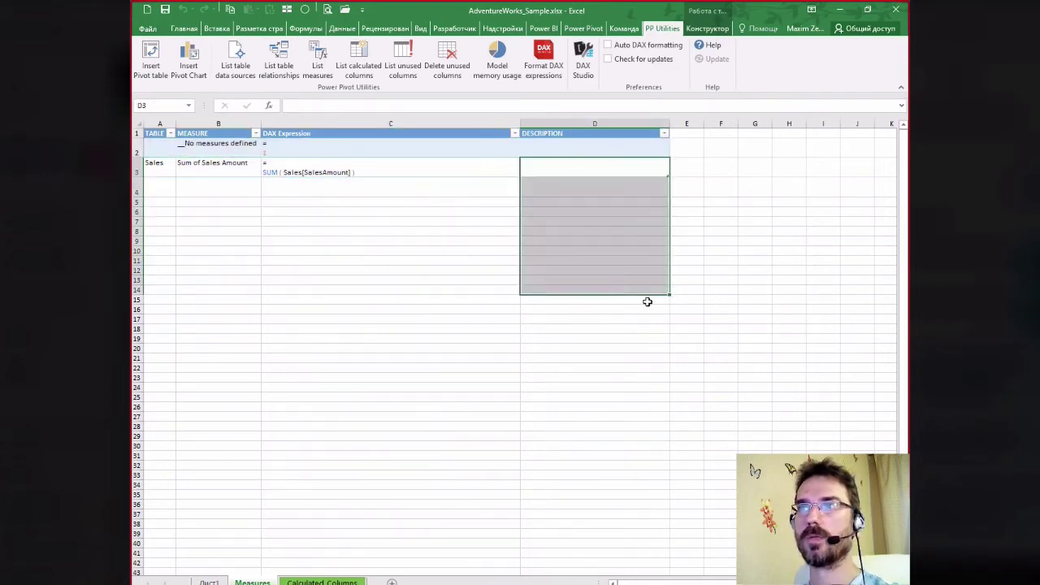
left_click(621, 306)
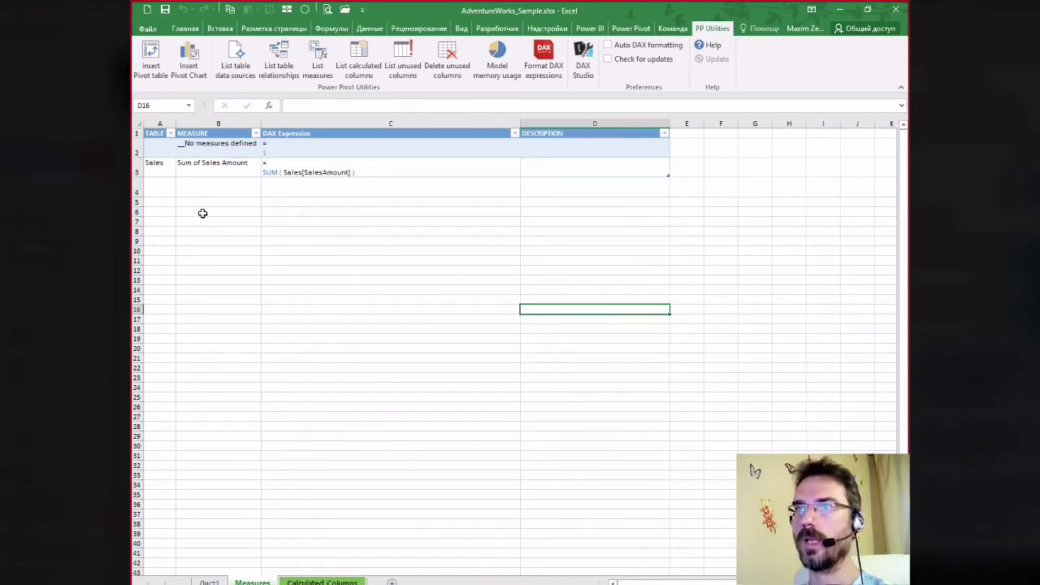
left_click(168, 220)
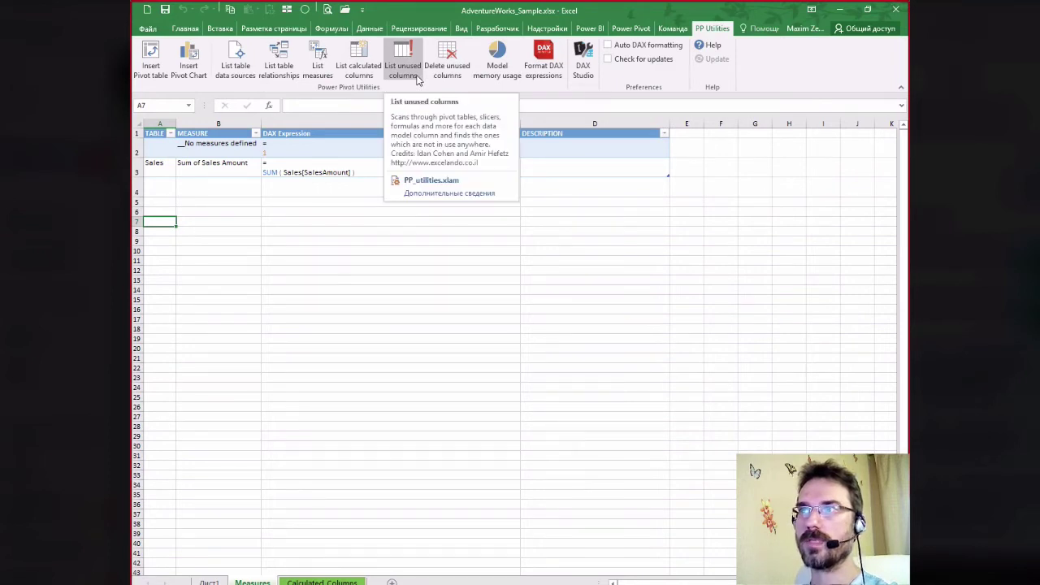
Generate the Unused Columns Report and inspect the Calendar rows and their Is Used flags
left_click(418, 79)
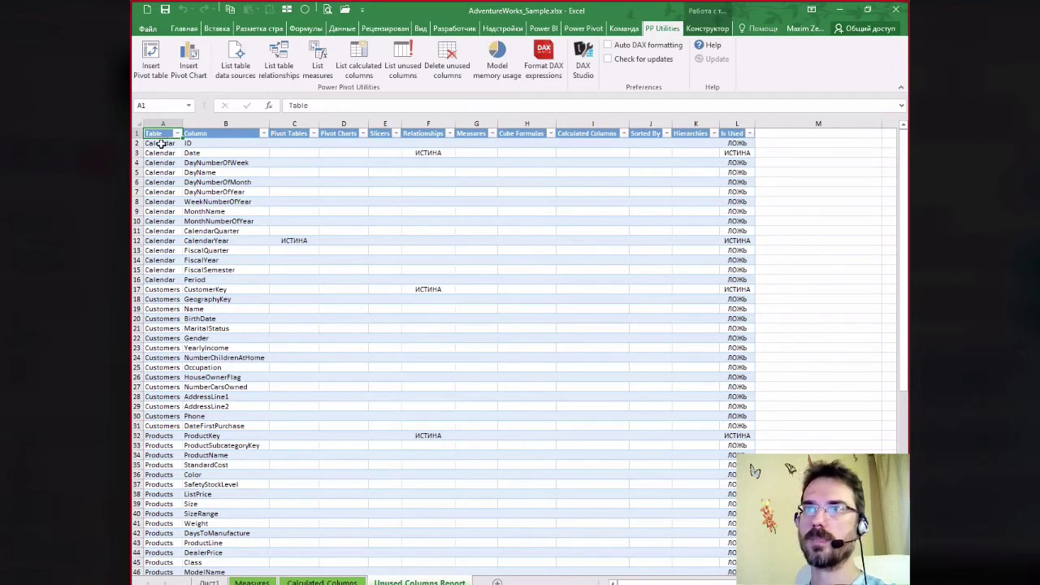
left_click_drag(161, 143, 163, 426)
left_click(162, 292)
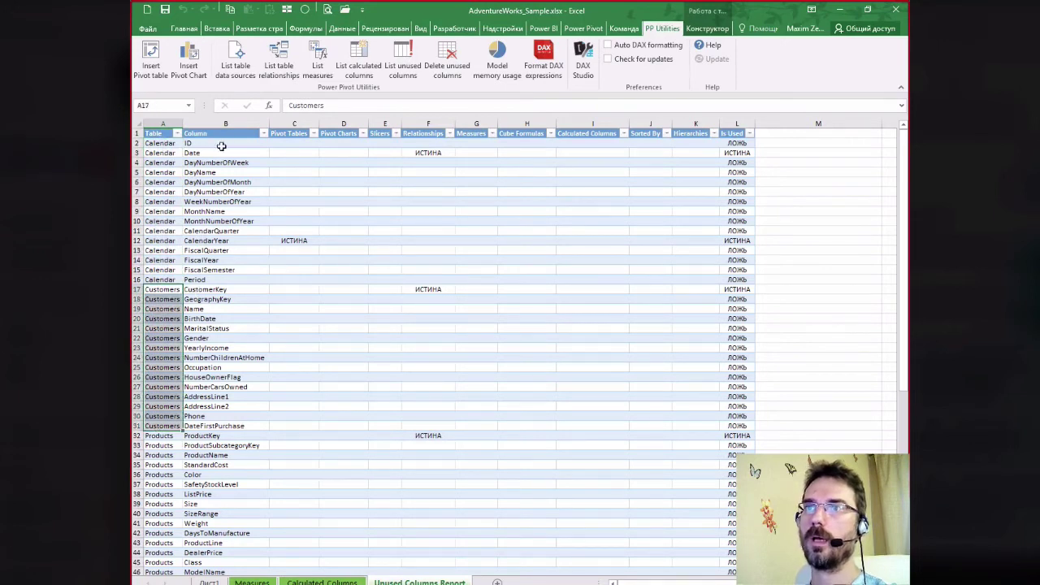
left_click_drag(222, 145, 223, 277)
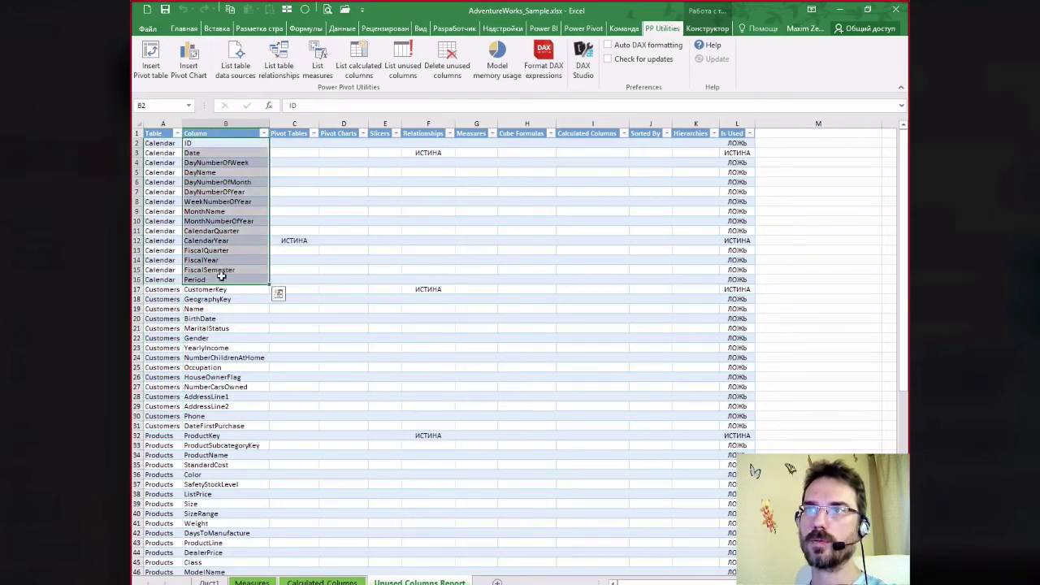
left_click(295, 139)
left_click(286, 240)
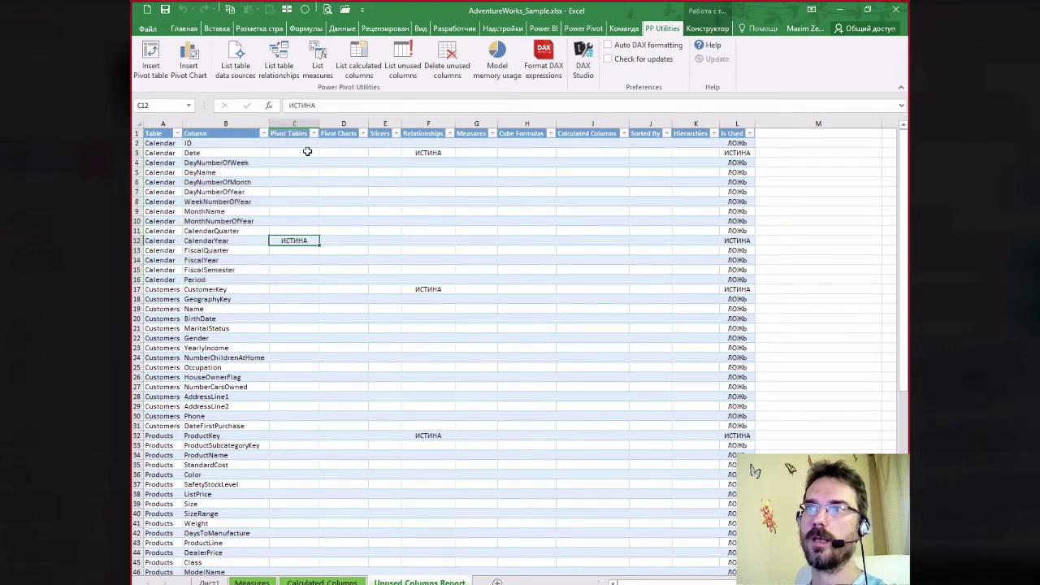
left_click(145, 241)
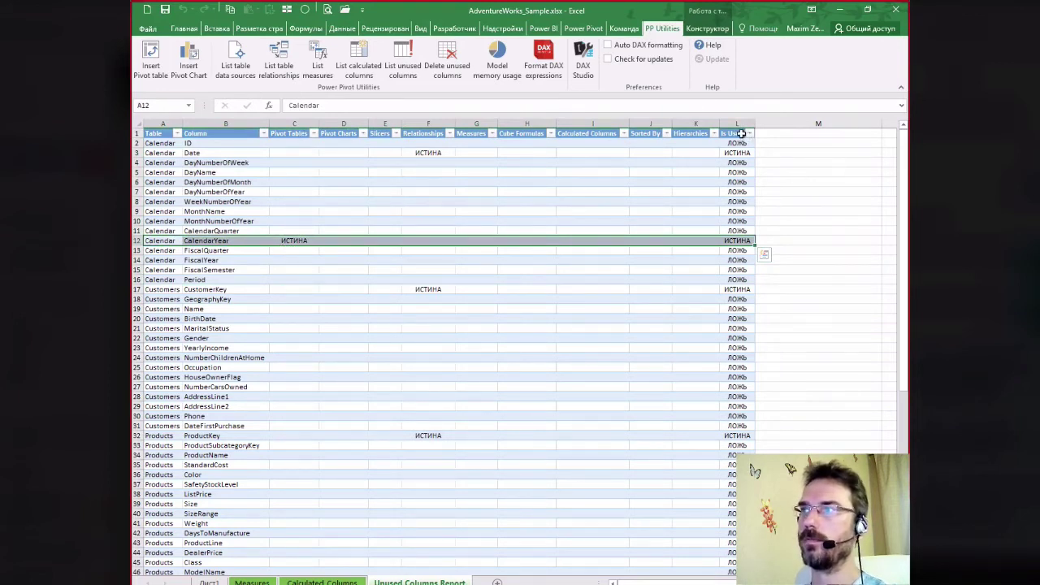
left_click_drag(739, 134, 746, 311)
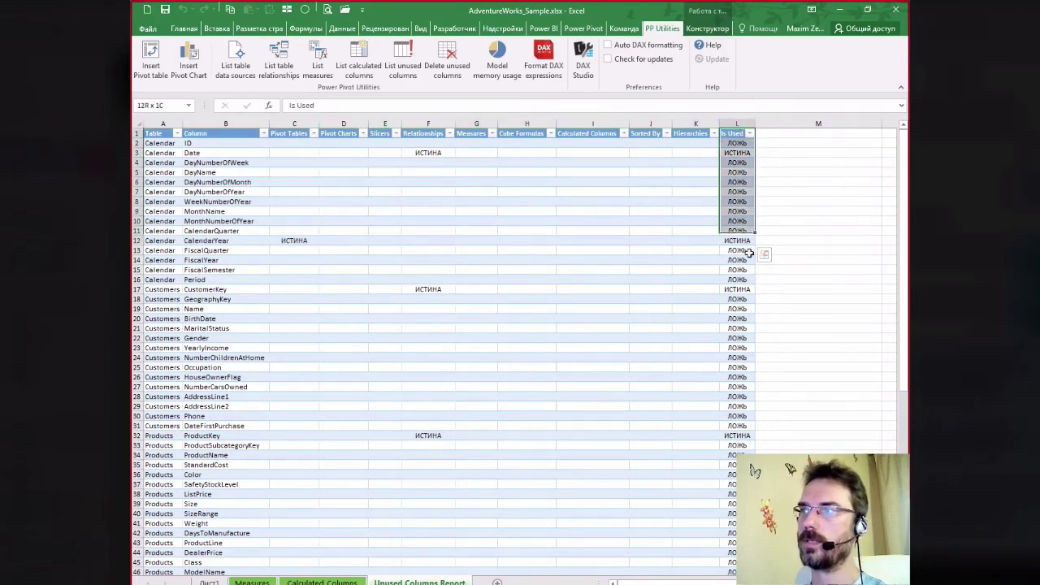
Review the Pivot Charts, Slicers, Relationships, Measures, Cube Formulas, Calculated Columns, Sorted By and Hierarchies columns
left_click(340, 135)
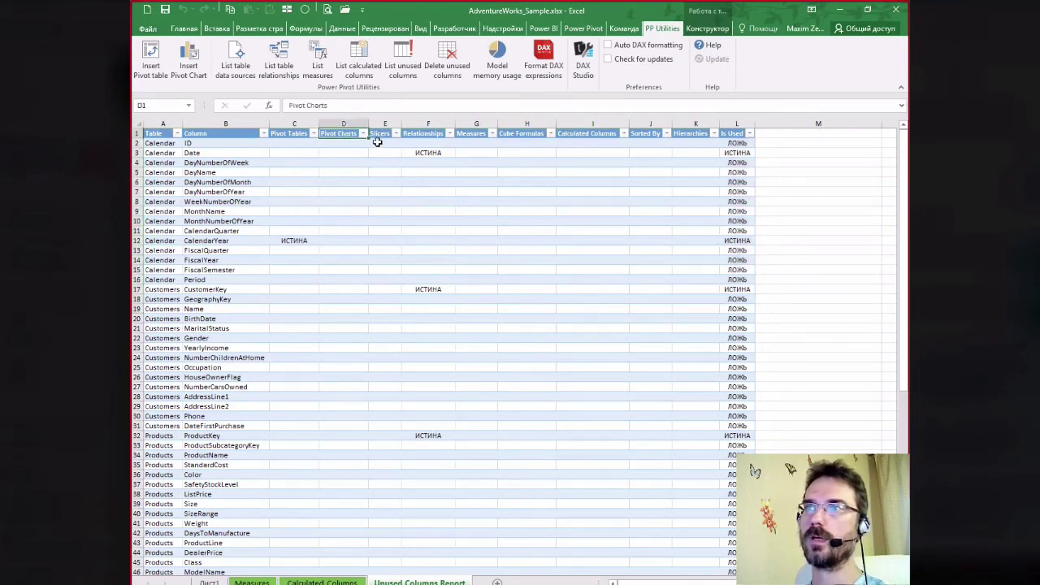
left_click(379, 143)
left_click(431, 135)
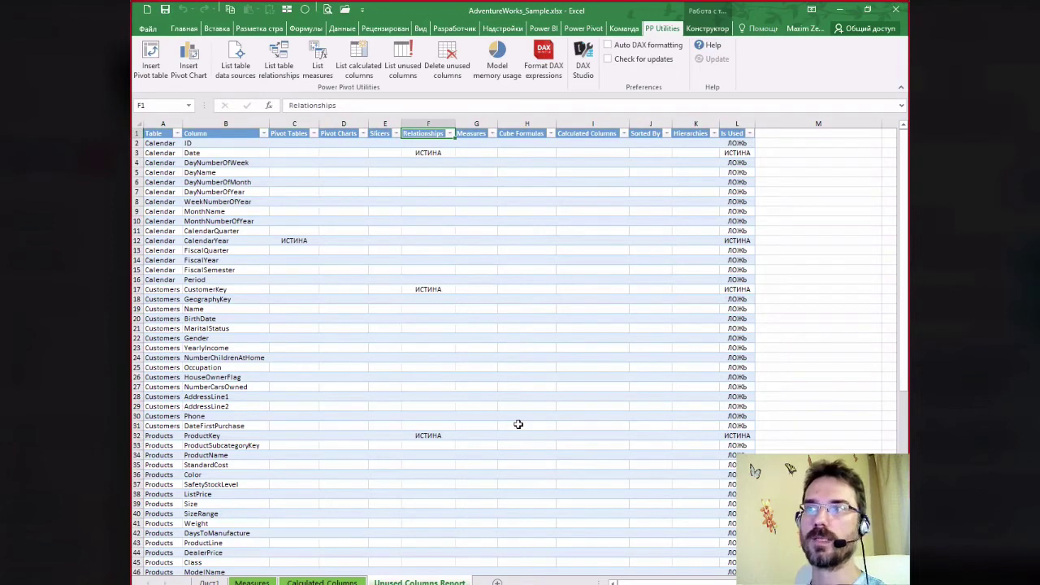
left_click(479, 143)
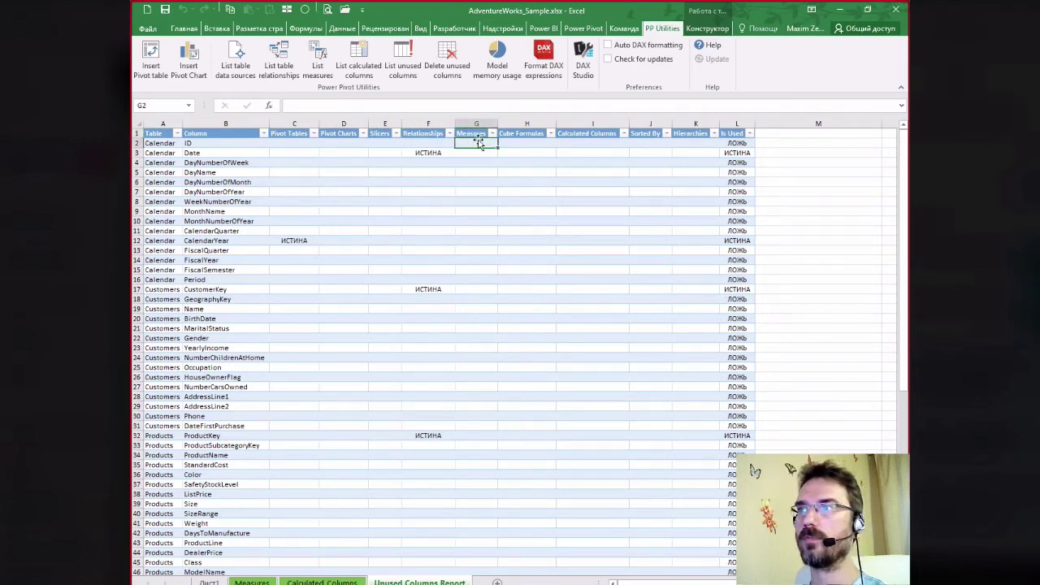
left_click(535, 143)
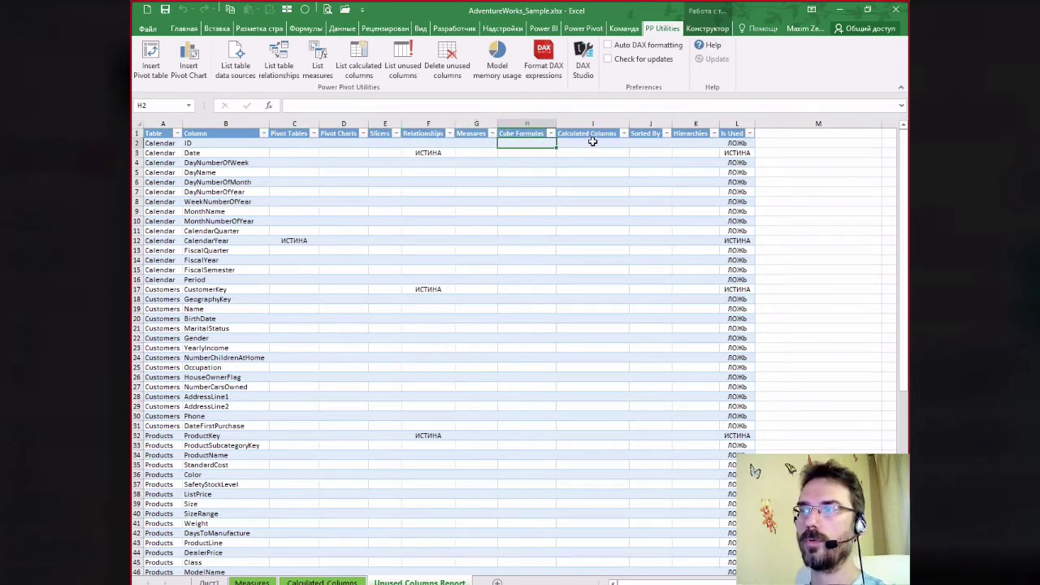
left_click(596, 142)
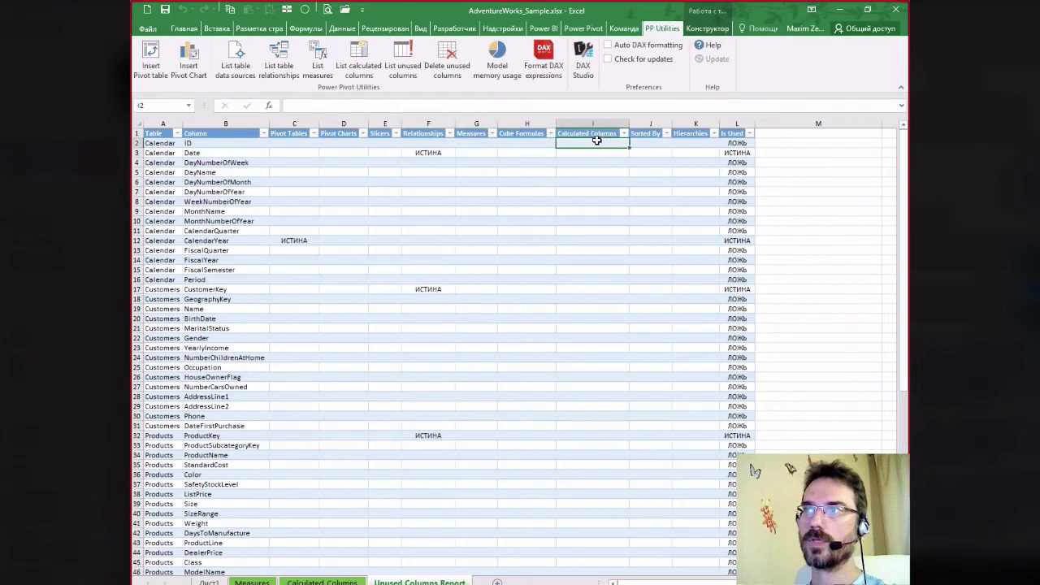
left_click(652, 144)
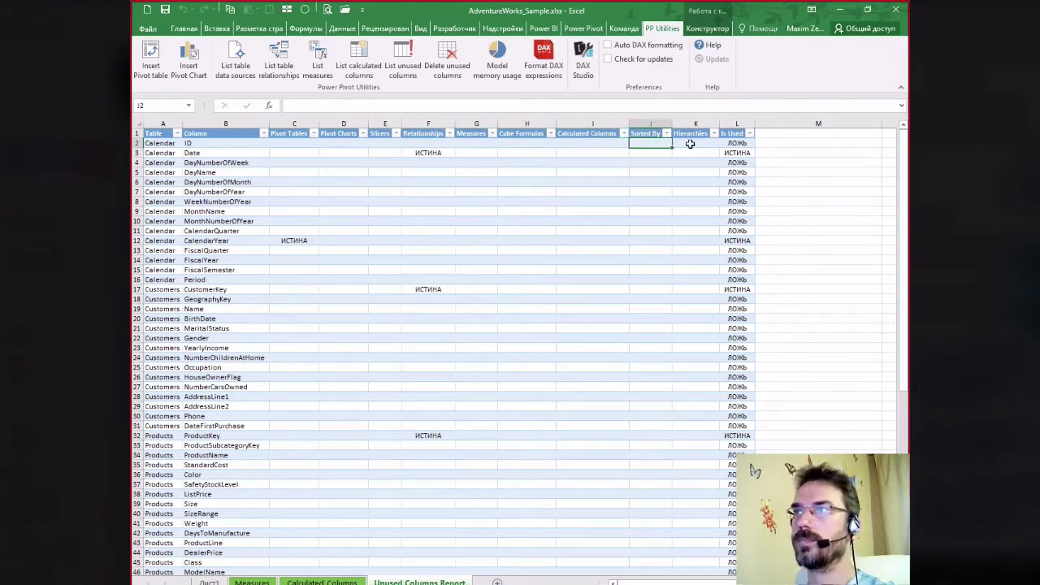
left_click(691, 144)
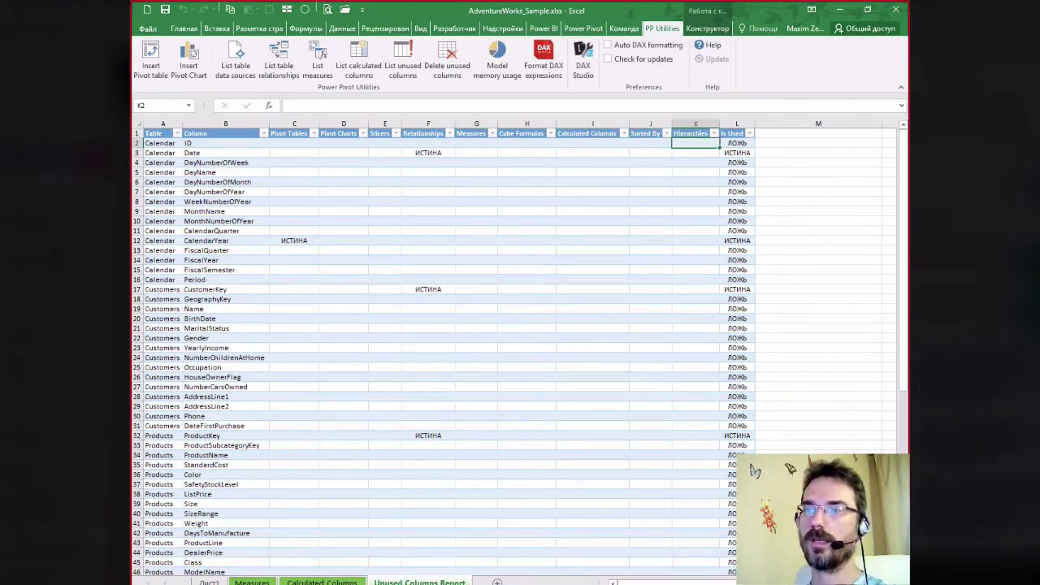
scroll(670, 466, "down", 3)
scroll(670, 466, "down", 5)
scroll(670, 465, "down", 5)
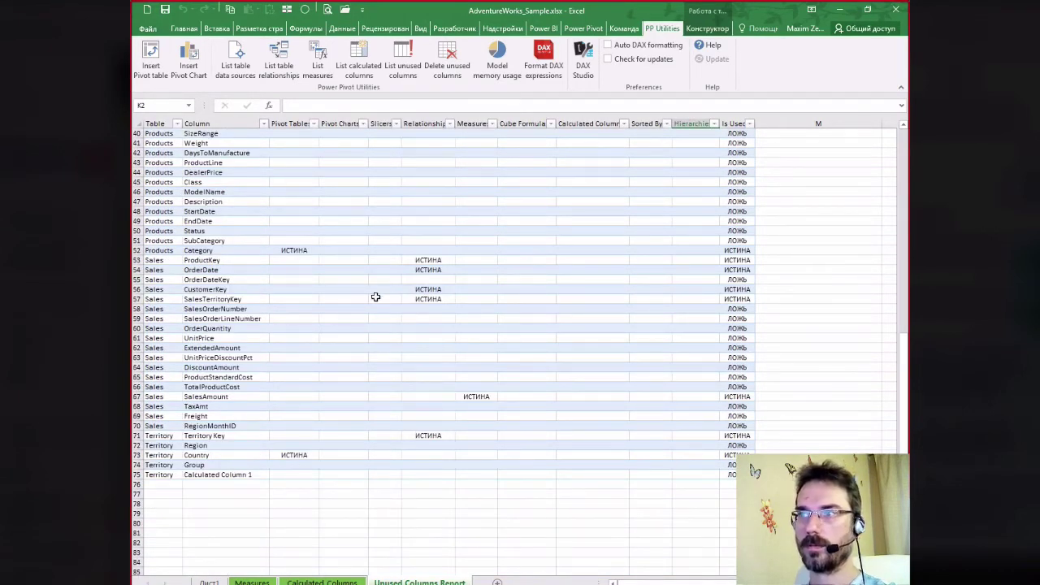
left_click(752, 467)
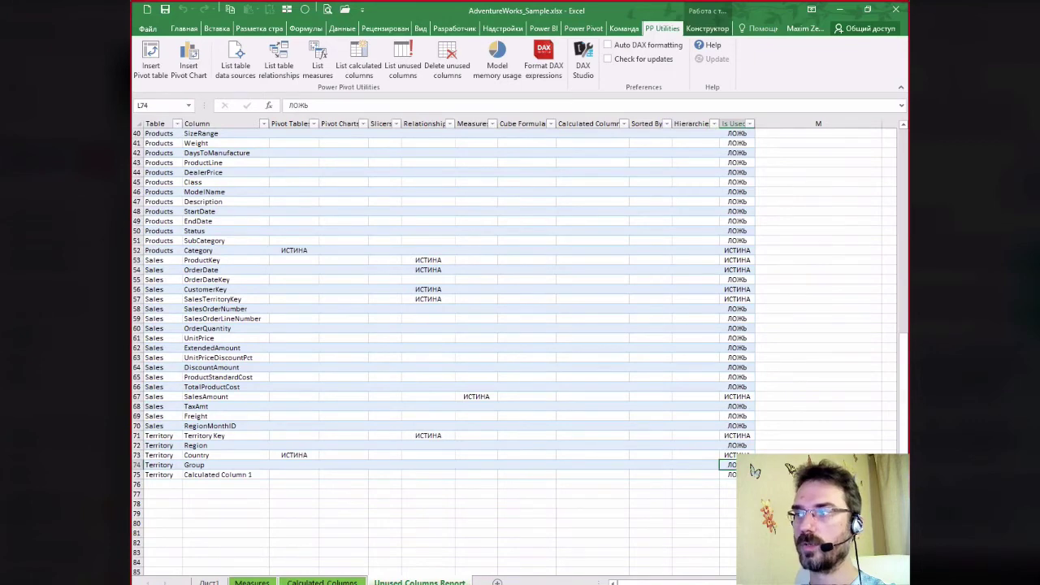
left_click_drag(903, 390, 894, 221)
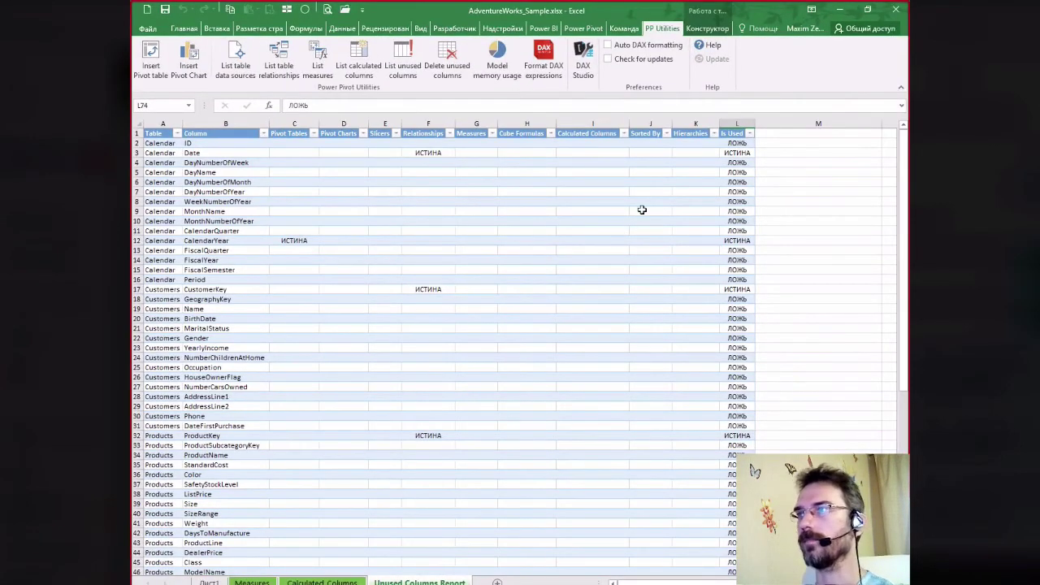
Filter Is Used to exclude ИСТИНА so only unused (ЛОЖЬ) columns remain
left_click(750, 133)
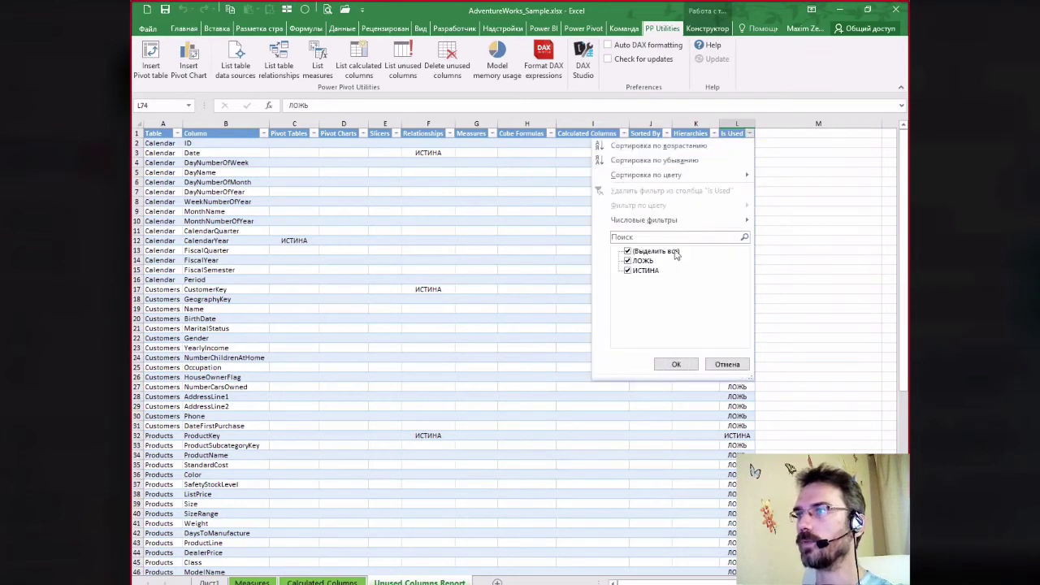
left_click(719, 362)
left_click(750, 133)
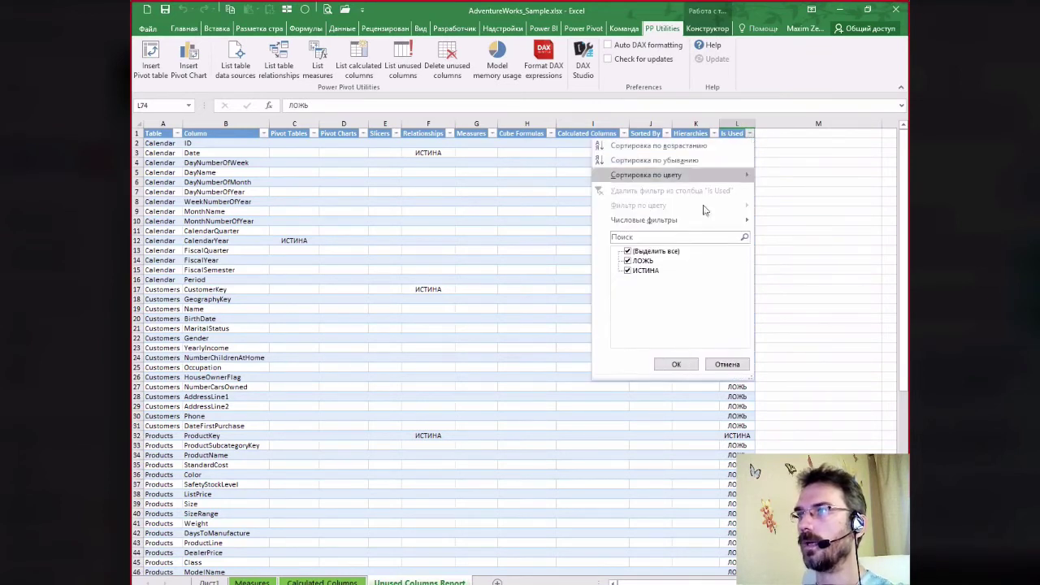
left_click(628, 270)
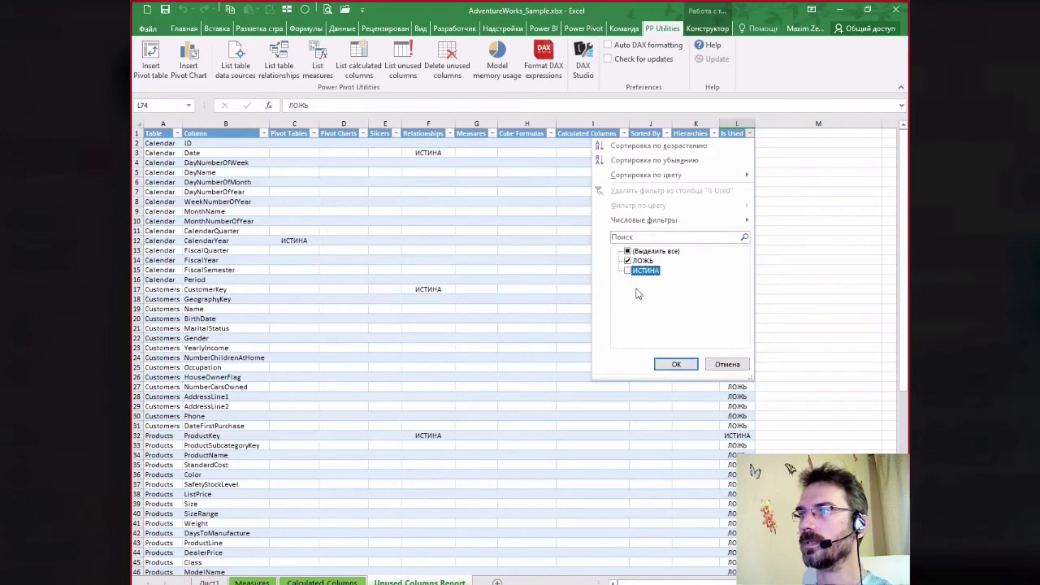
left_click(675, 364)
scroll(701, 294, "down", 8)
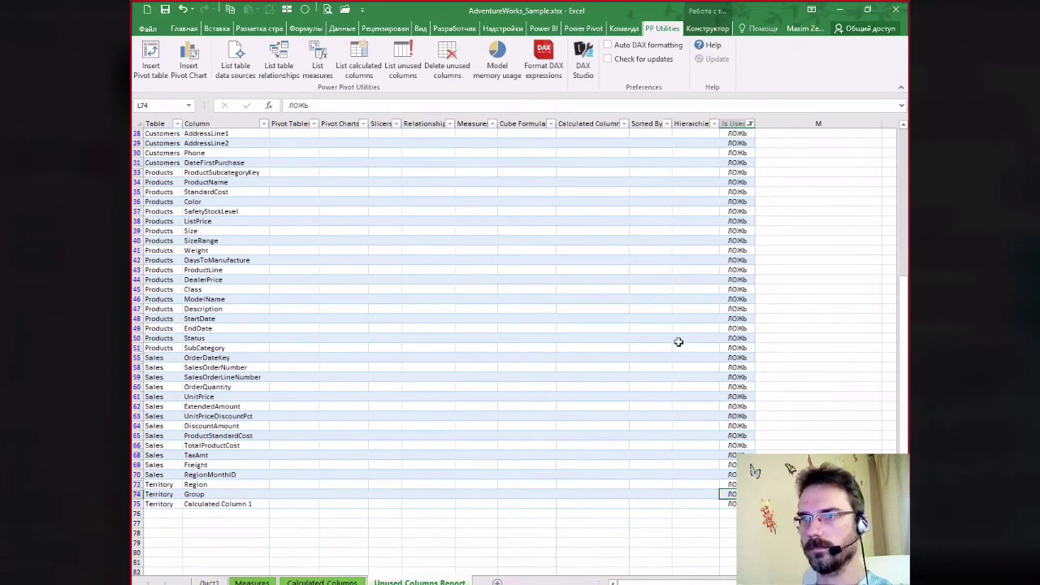
scroll(652, 418, "up", 3)
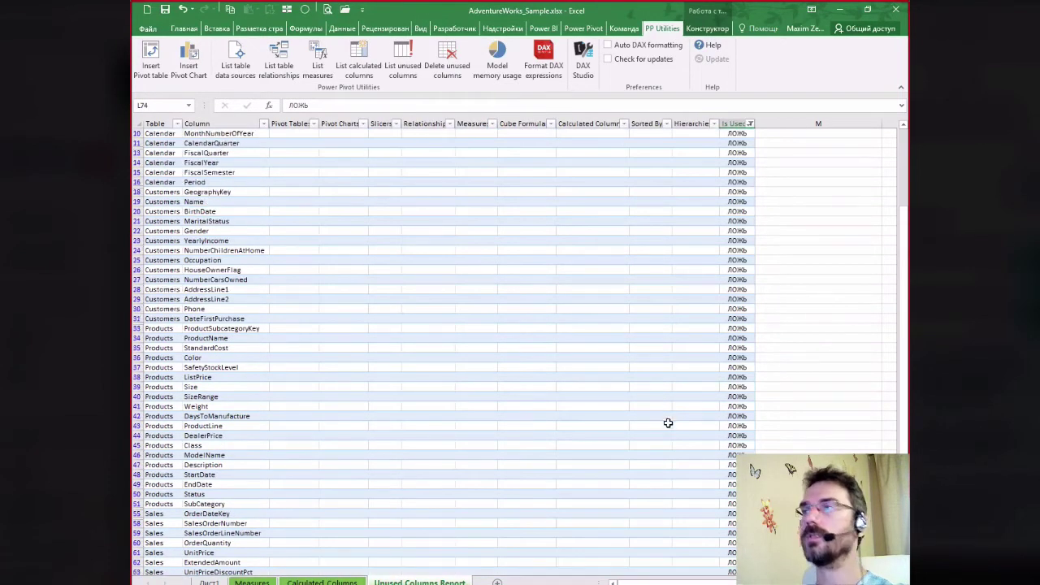
scroll(663, 416, "up", 4)
scroll(668, 408, "up", 2)
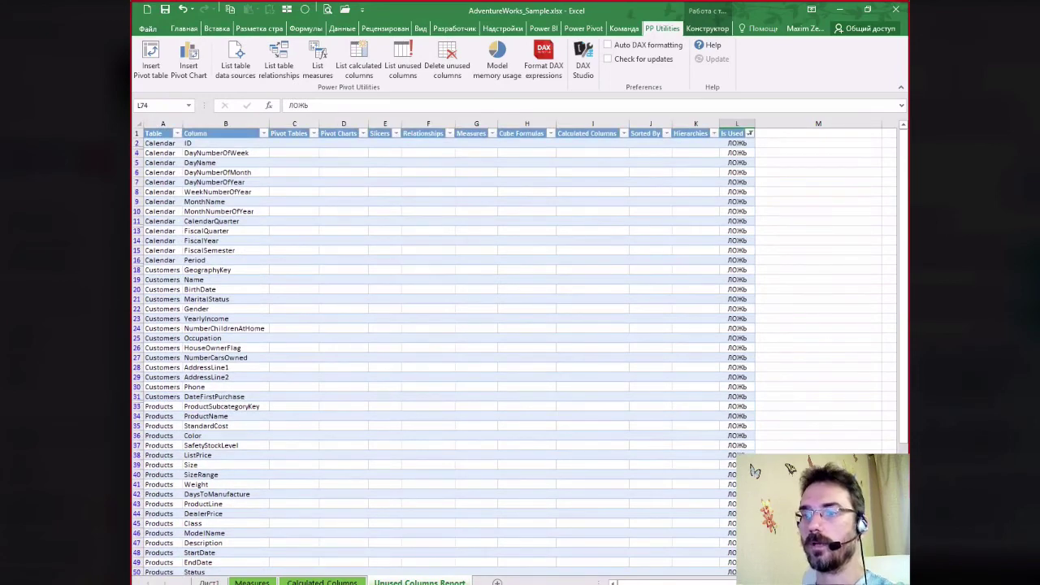
Glance at the data model in Power Pivot's diagram view, then return to Excel
left_click(297, 584)
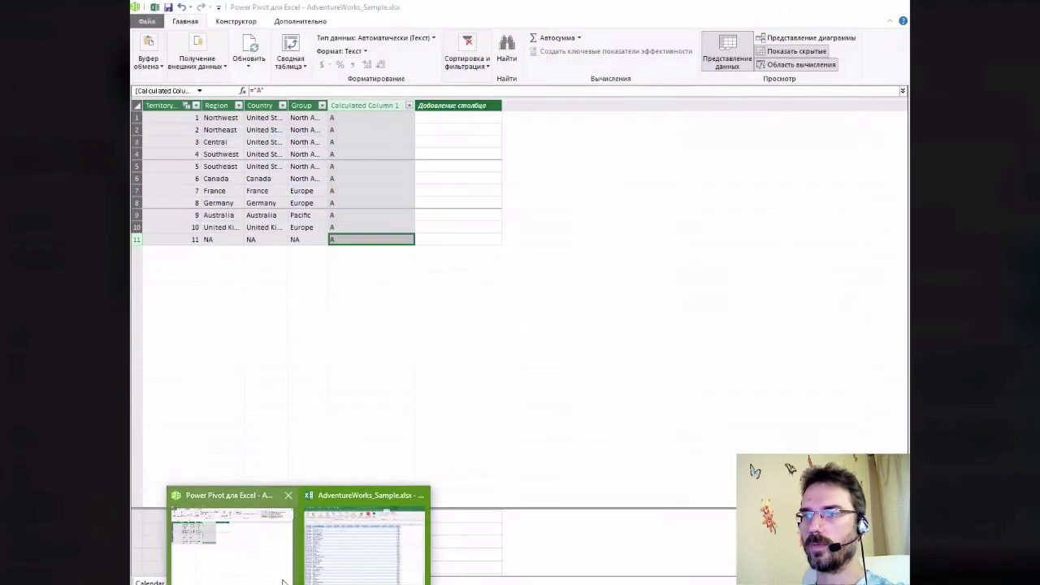
left_click(231, 536)
left_click(809, 37)
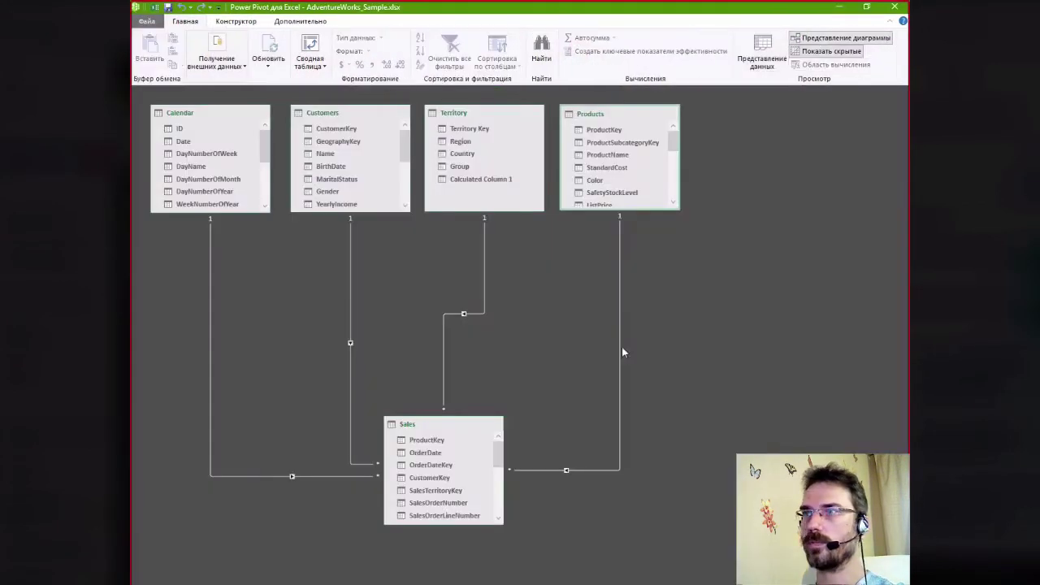
key("alt+Tab")
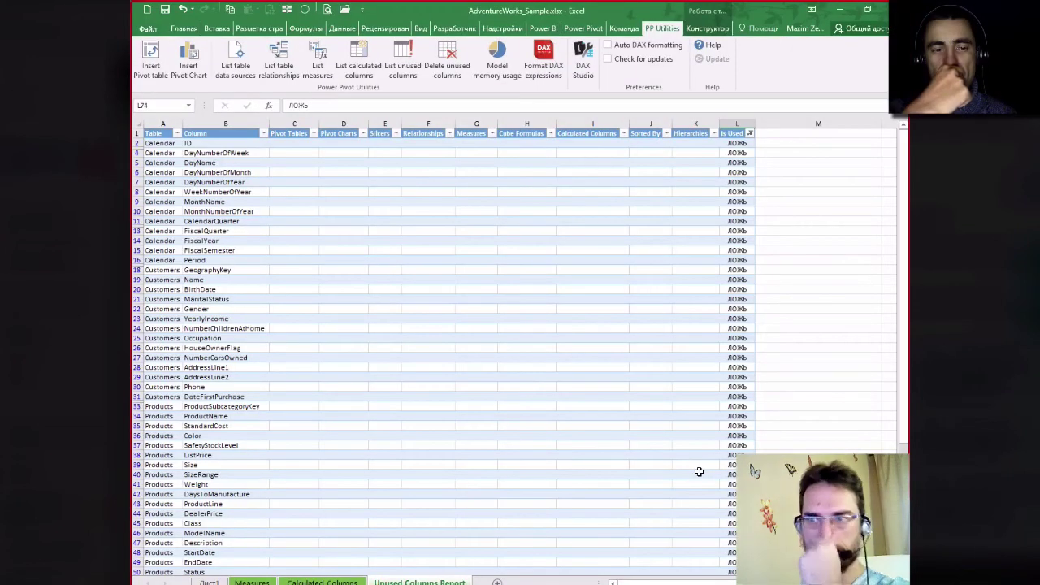
left_click(496, 230)
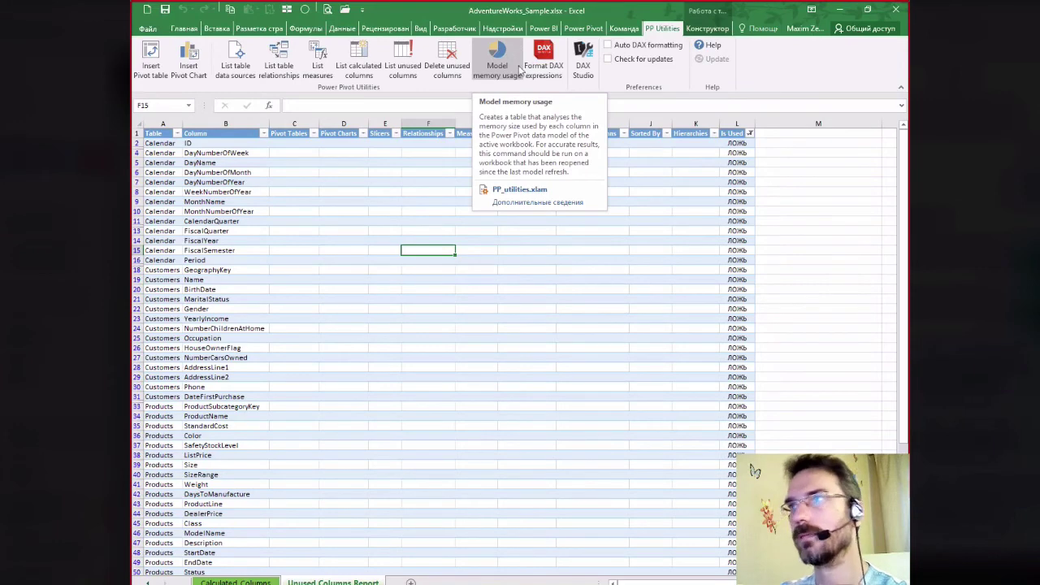
AutoFit the memory table's columns, then review the Calendar columns' data types and memory sizes
left_click(498, 52)
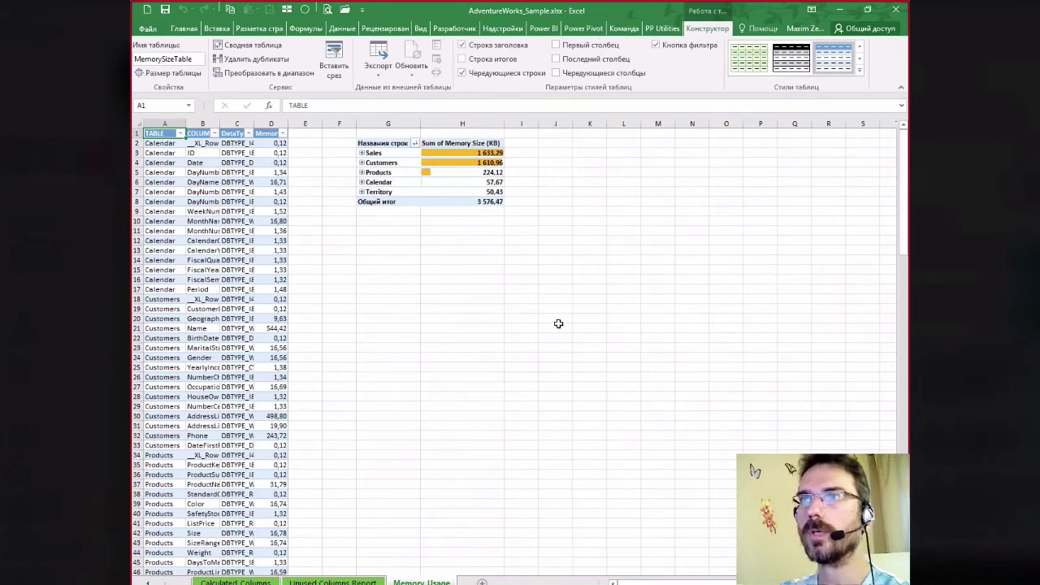
left_click_drag(166, 123, 288, 123)
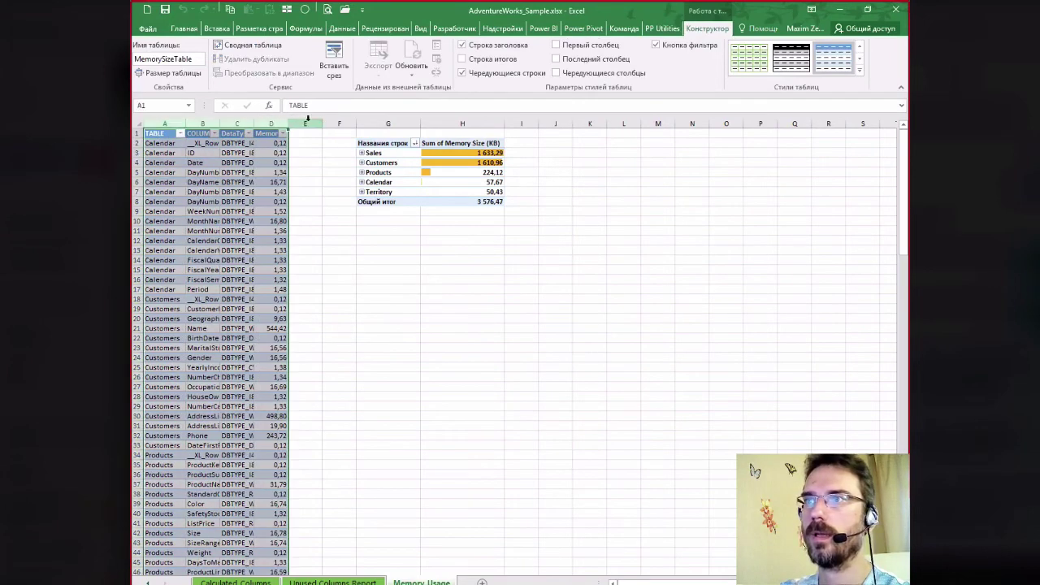
double_click(288, 123)
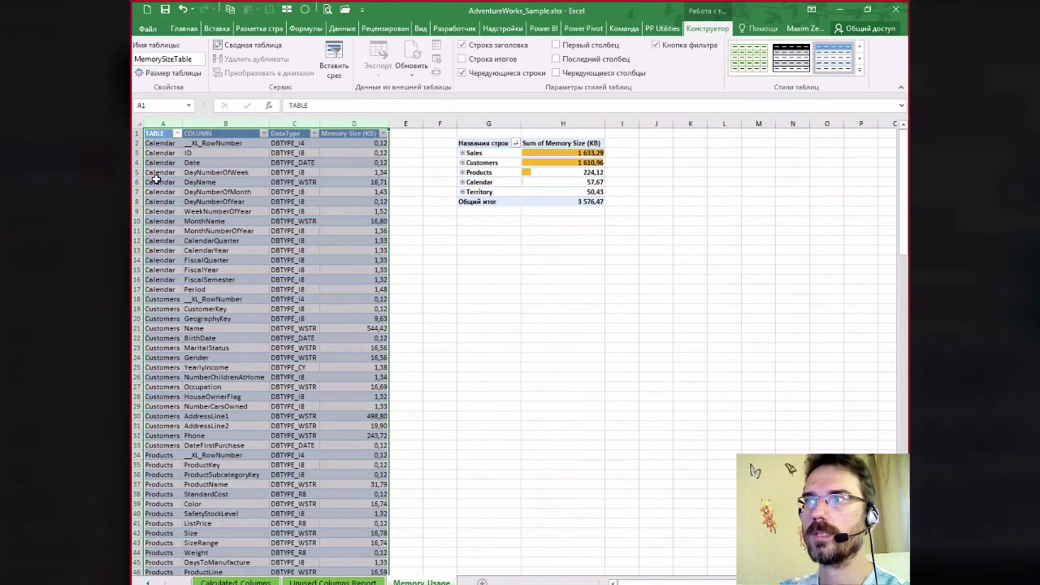
left_click(154, 133)
left_click(227, 143)
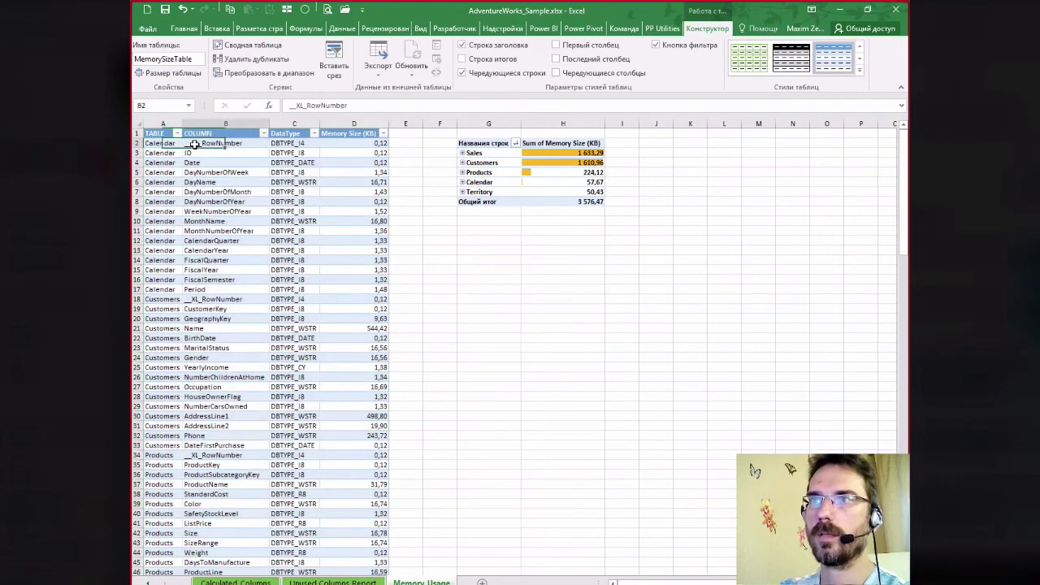
left_click_drag(291, 144, 292, 291)
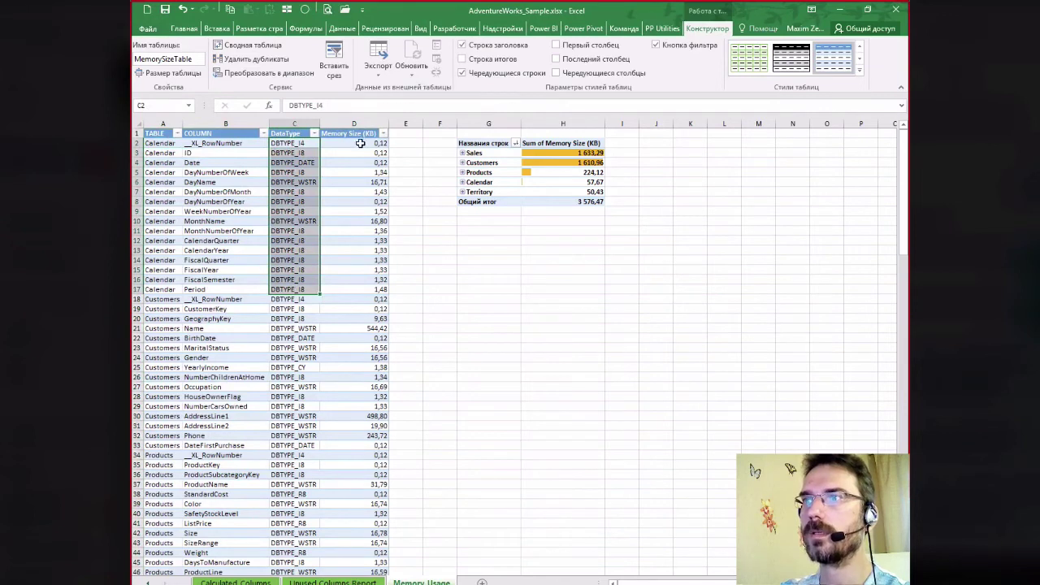
left_click_drag(360, 139, 371, 291)
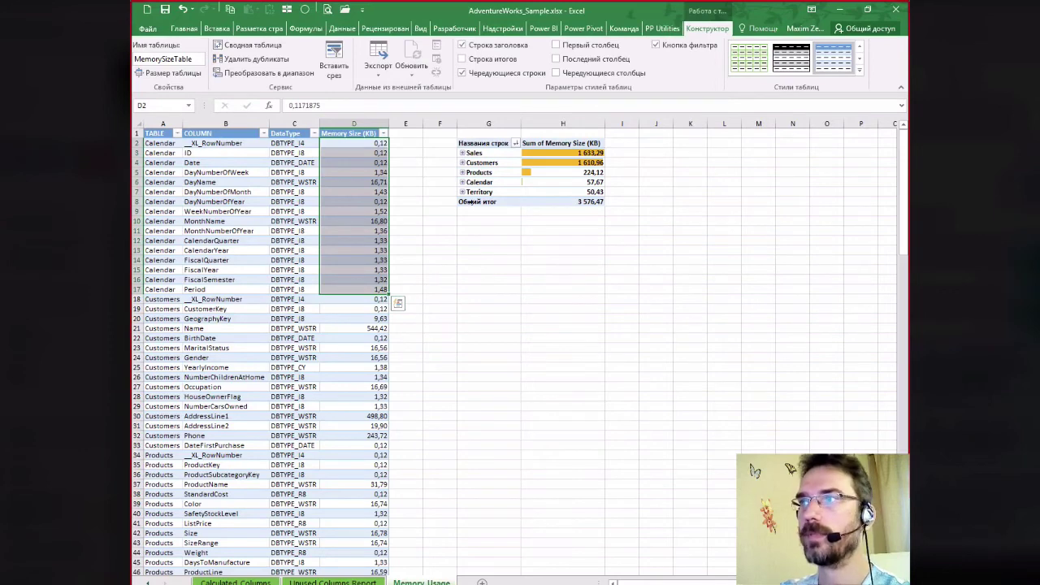
left_click(562, 291)
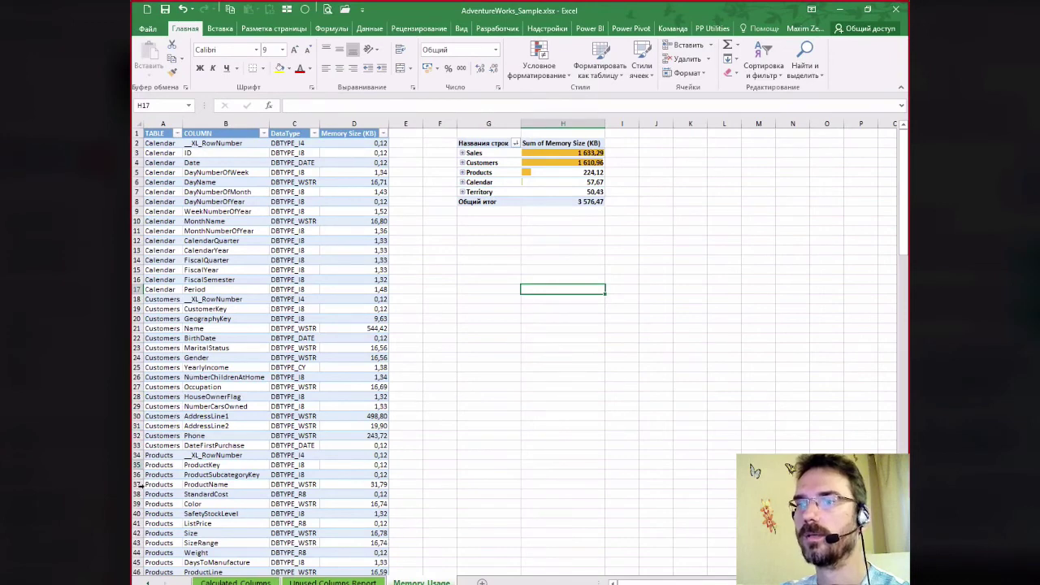
Expand Calendar and Territory in the memory pivot to list their columns and sizes
left_click(461, 182)
left_click(530, 196)
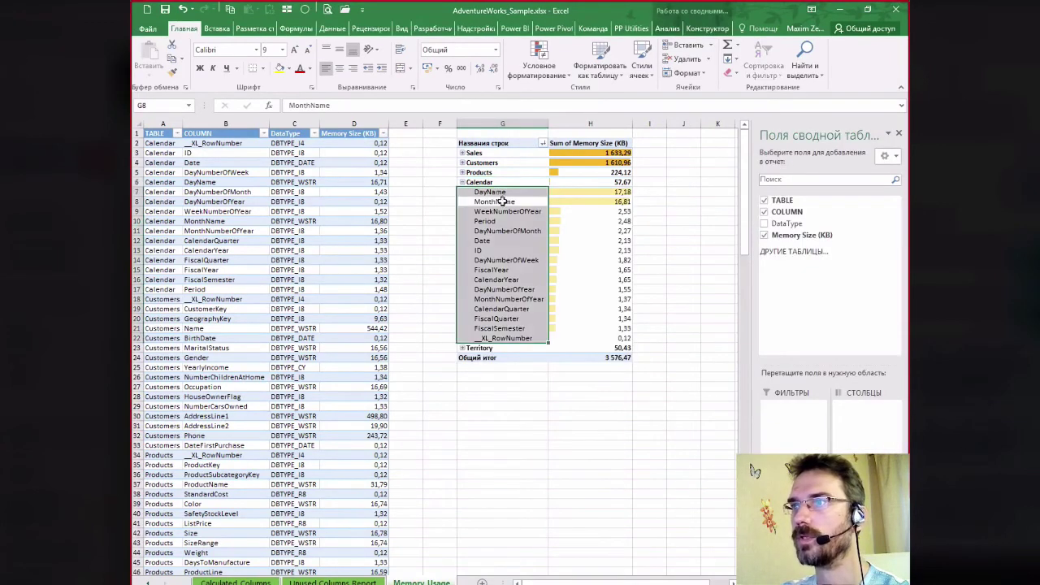
left_click(561, 199)
left_click(566, 193)
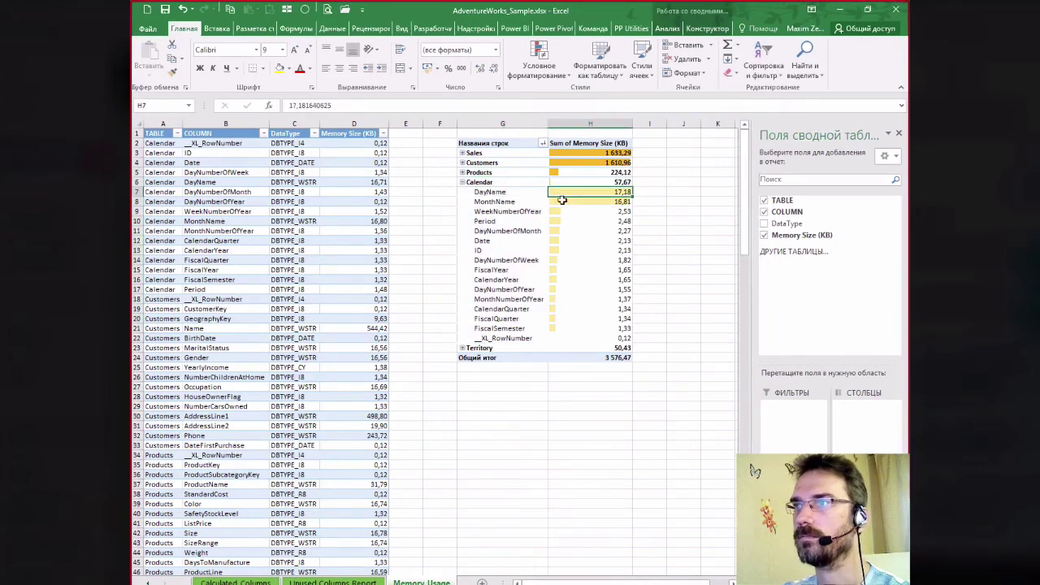
left_click(463, 348)
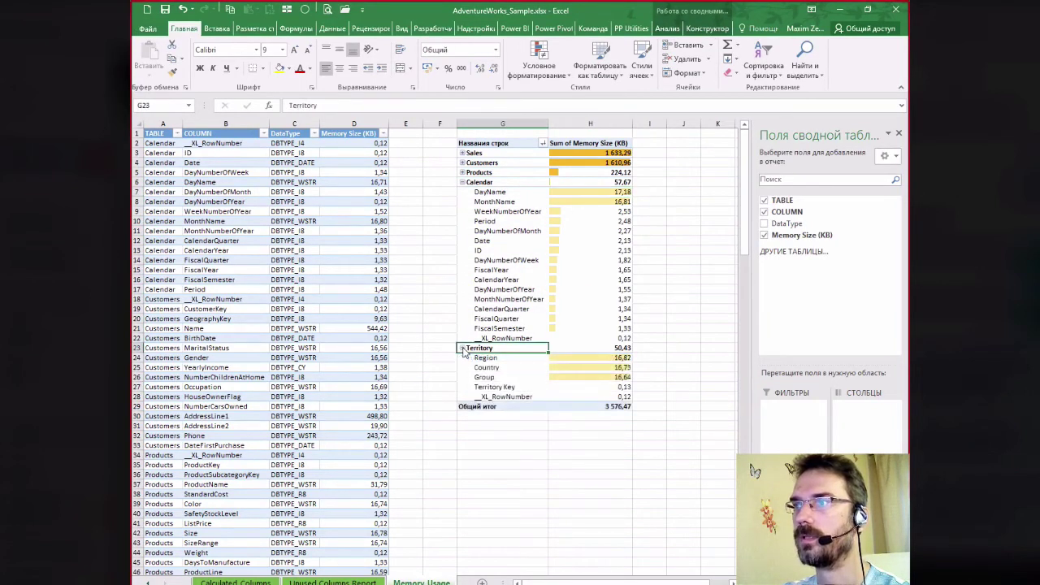
left_click(505, 369)
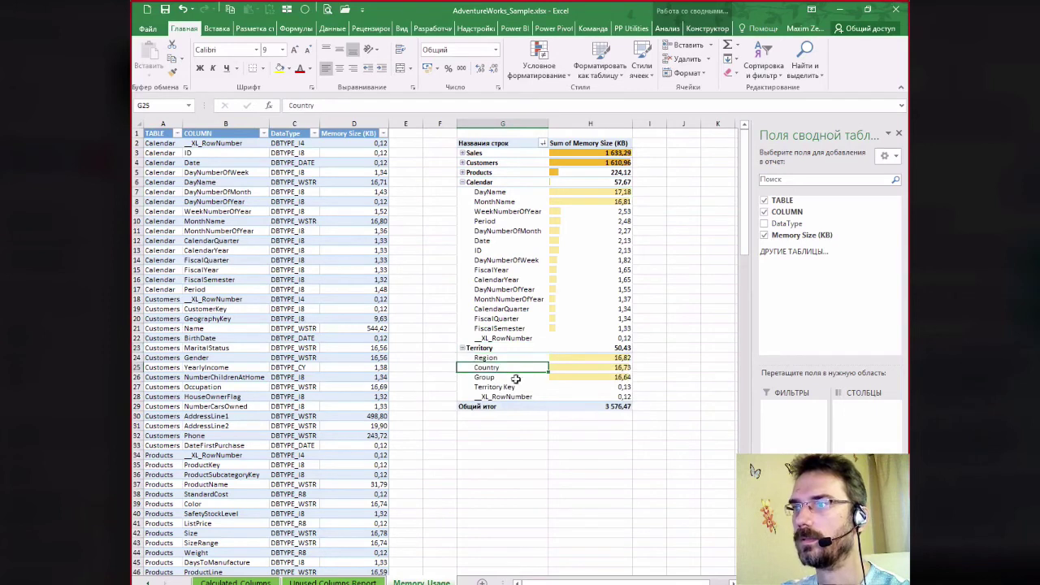
left_click(586, 396)
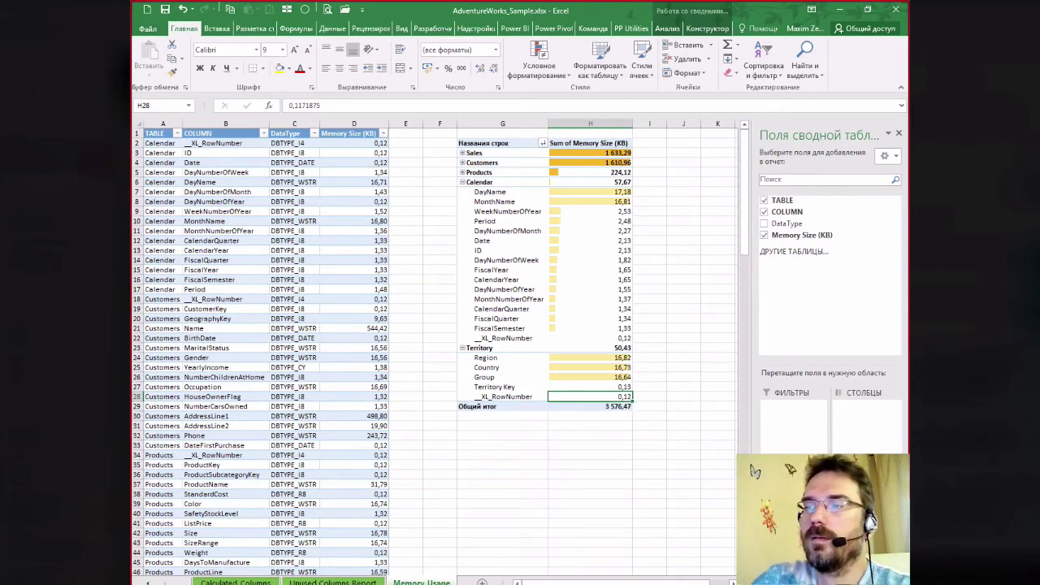
Expand Products, Customers and Sales, highlighting SalesOrderNumber as largest at 936,10
left_click(463, 173)
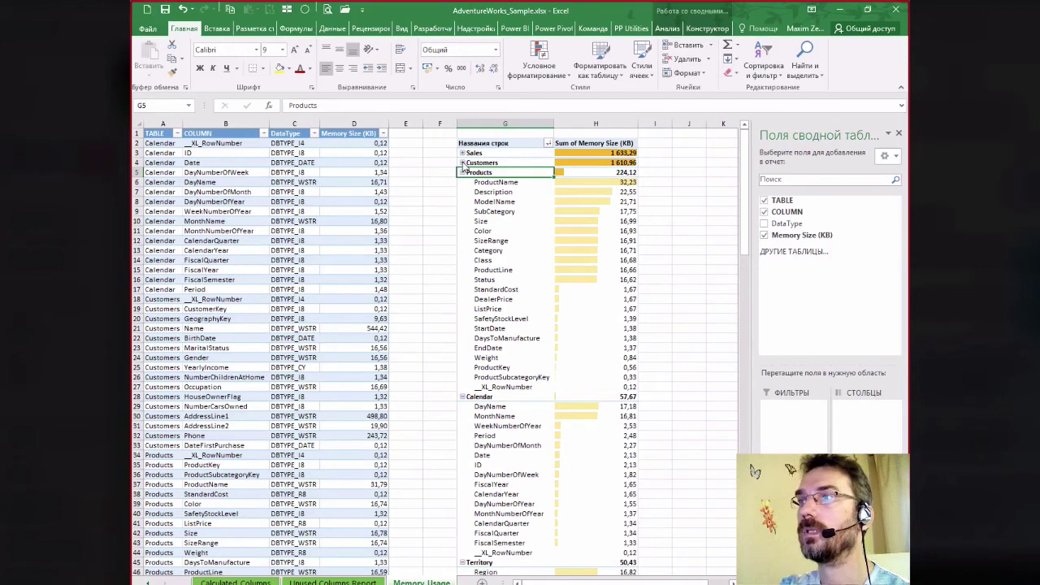
left_click(463, 163)
left_click(463, 153)
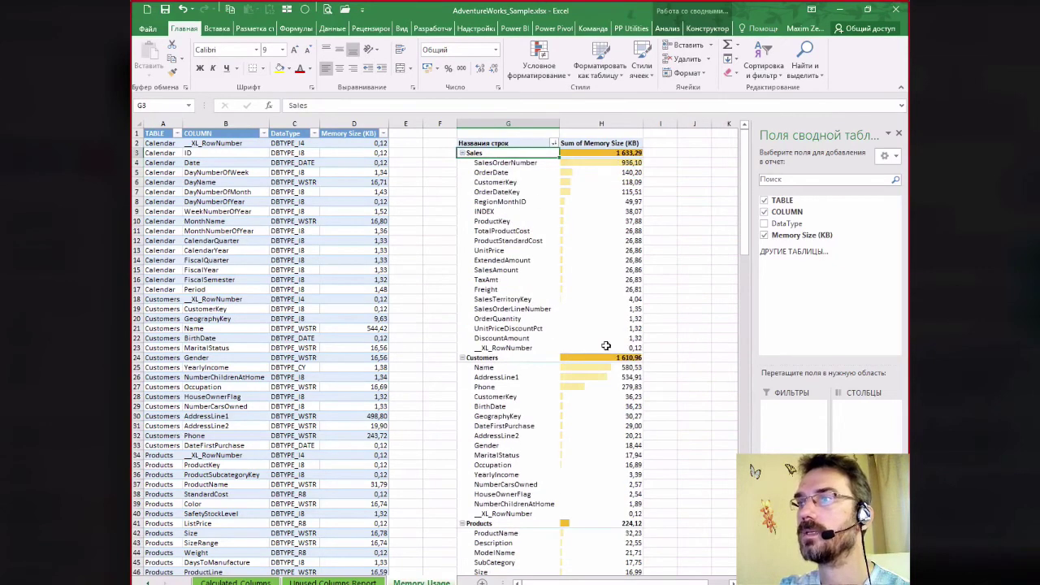
left_click(586, 162)
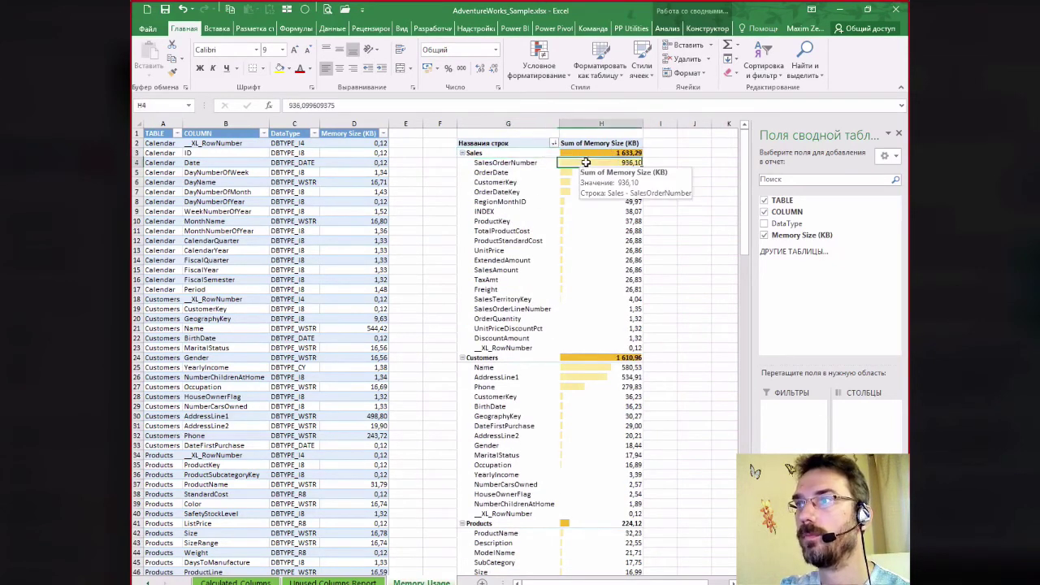
left_click(466, 163)
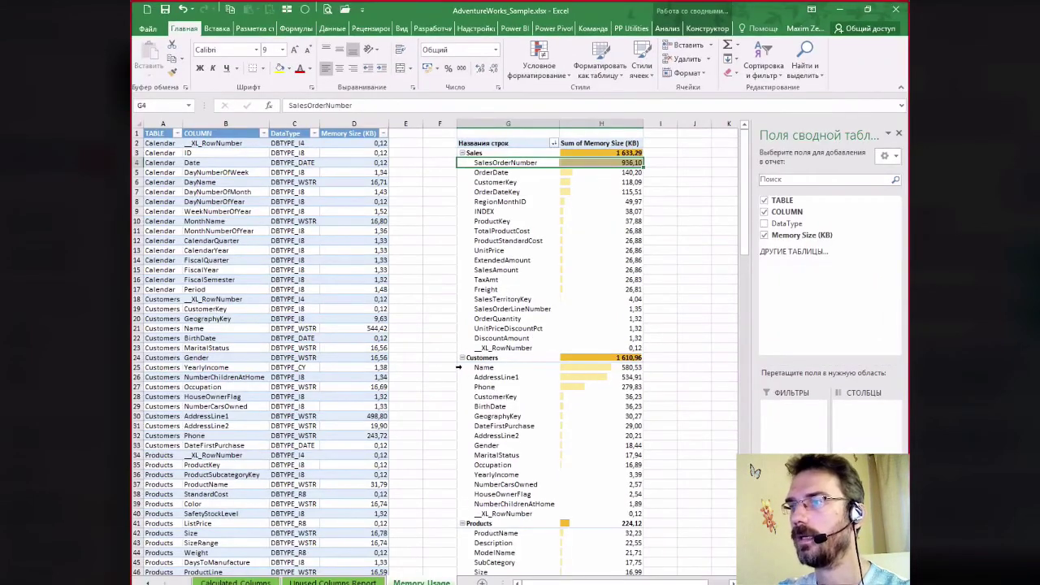
left_click_drag(458, 368, 459, 387)
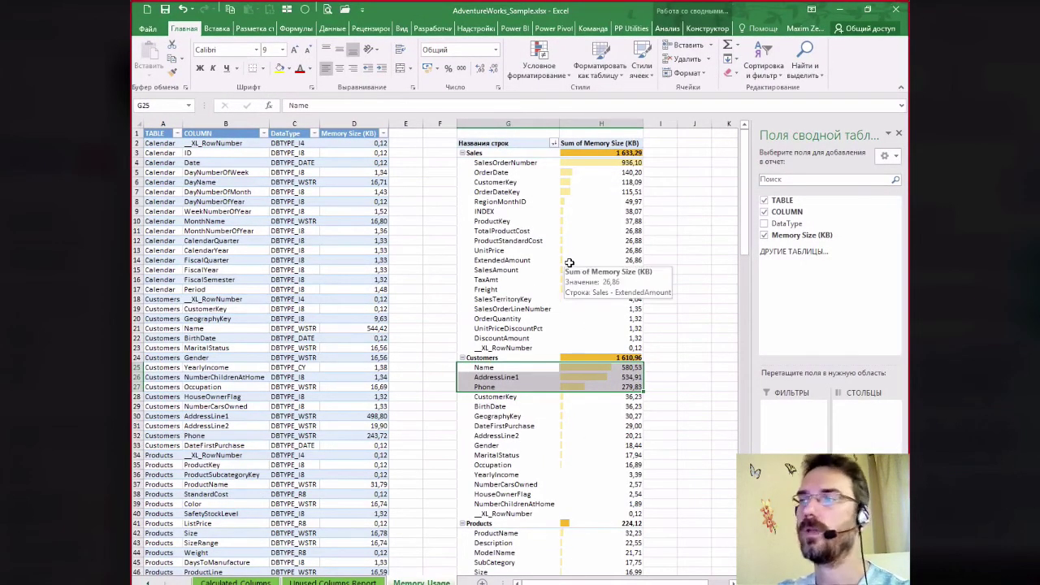
left_click(681, 283)
Bring up the PP Utilities ribbon, briefly viewing Надстройки, and launch DAX Studio
scroll(683, 291, "down", 3)
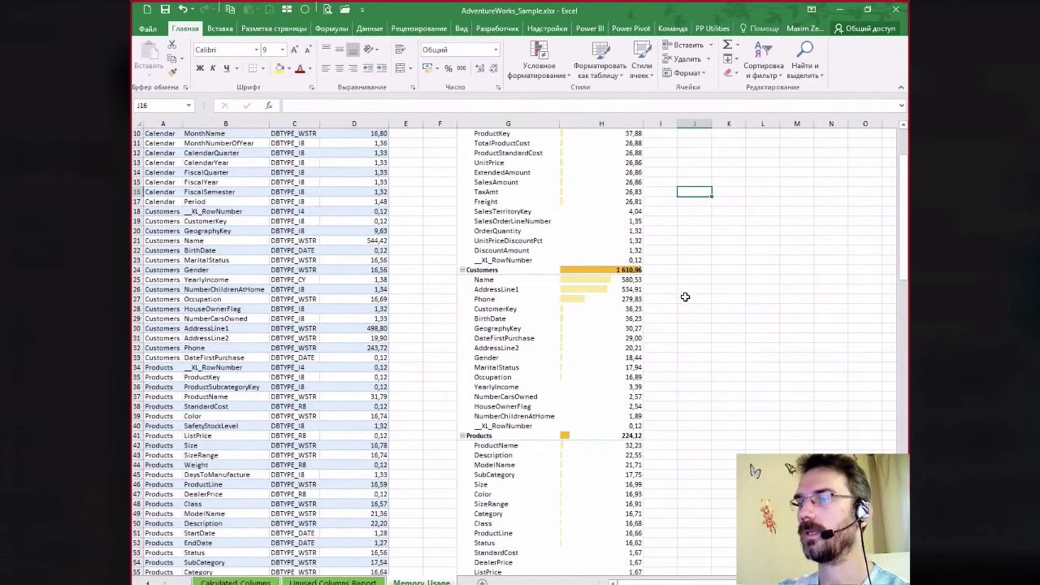
left_click(712, 28)
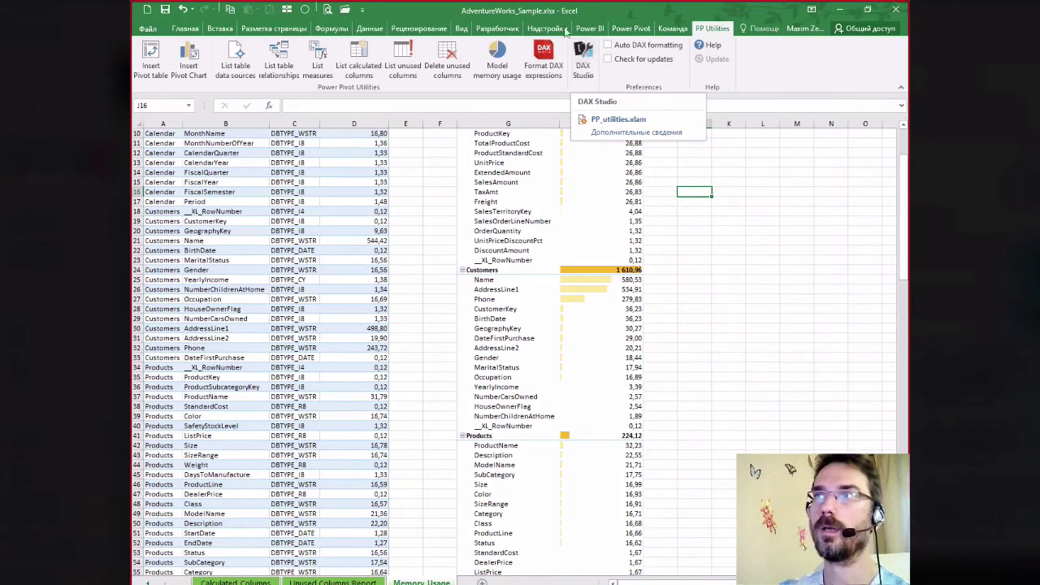
left_click(547, 29)
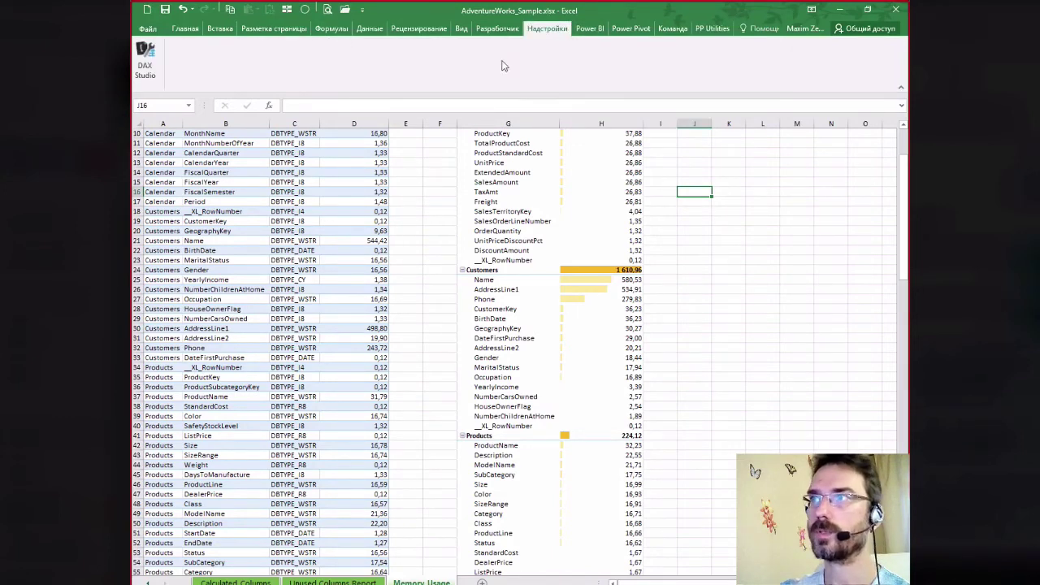
left_click(712, 28)
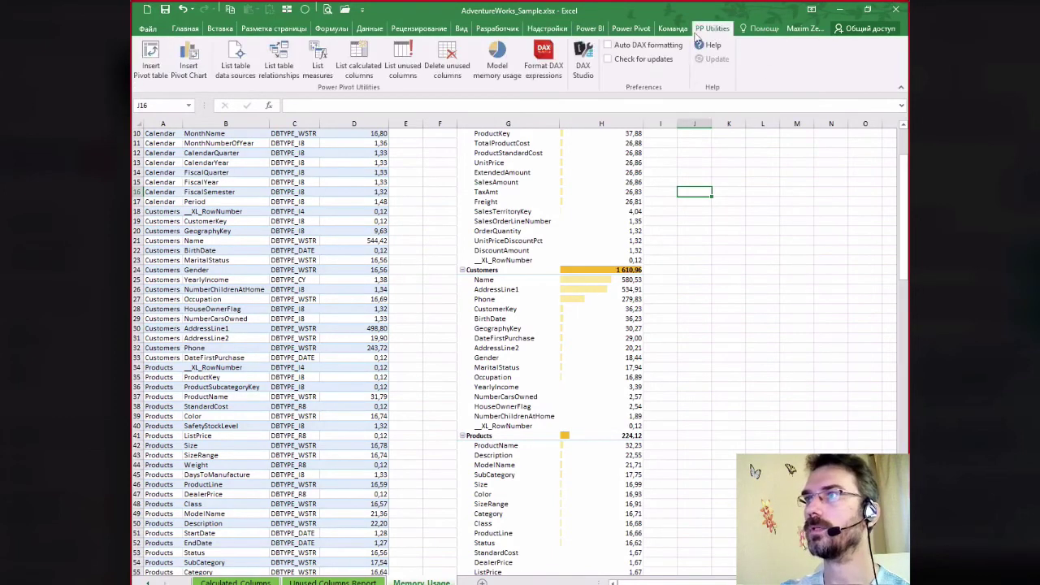
left_click(586, 52)
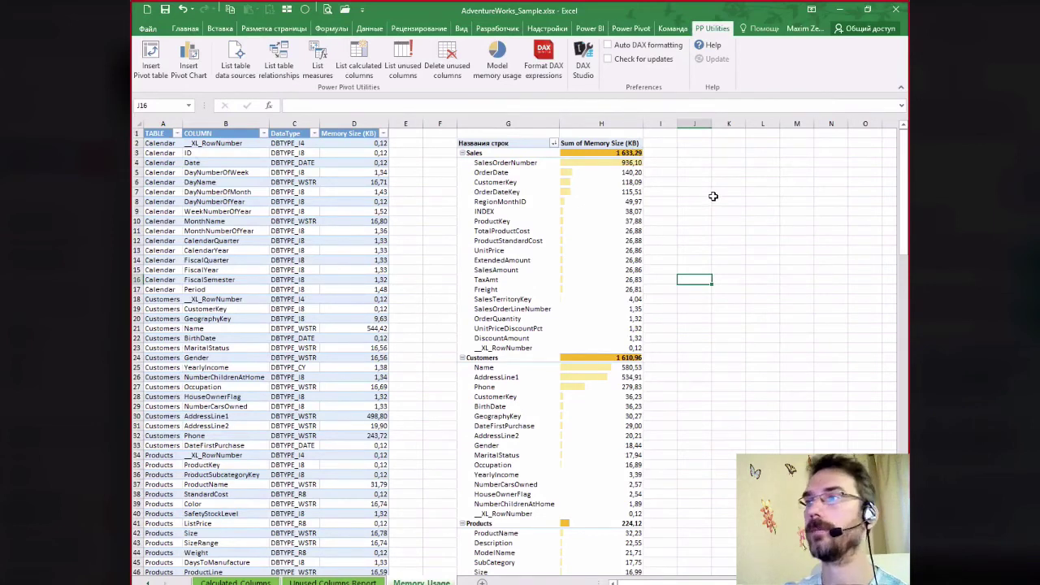
Right-click the CustomerKey size value to show PP Utilities entries like Add data bar
left_click(594, 179)
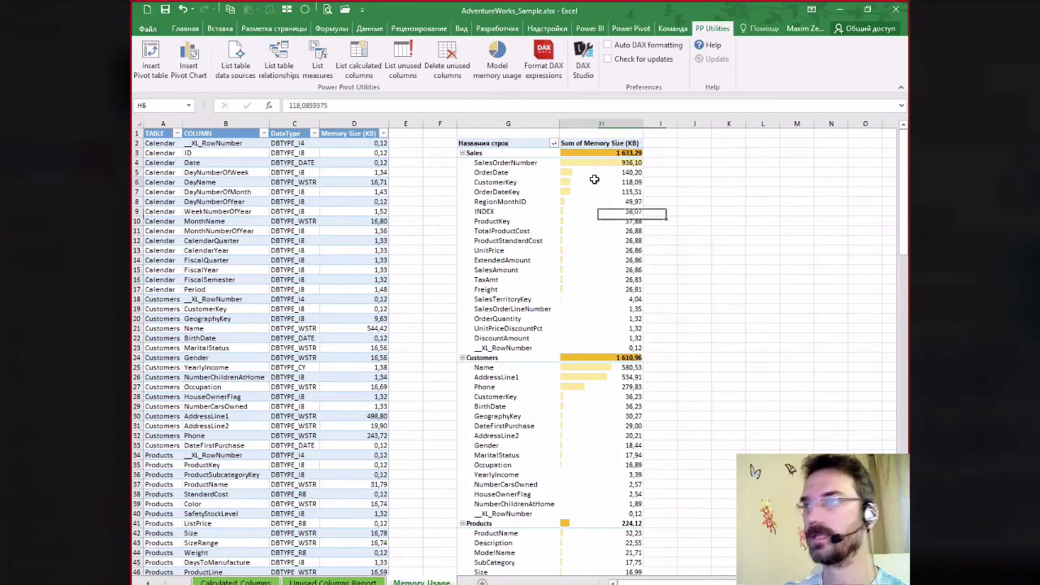
right_click(594, 181)
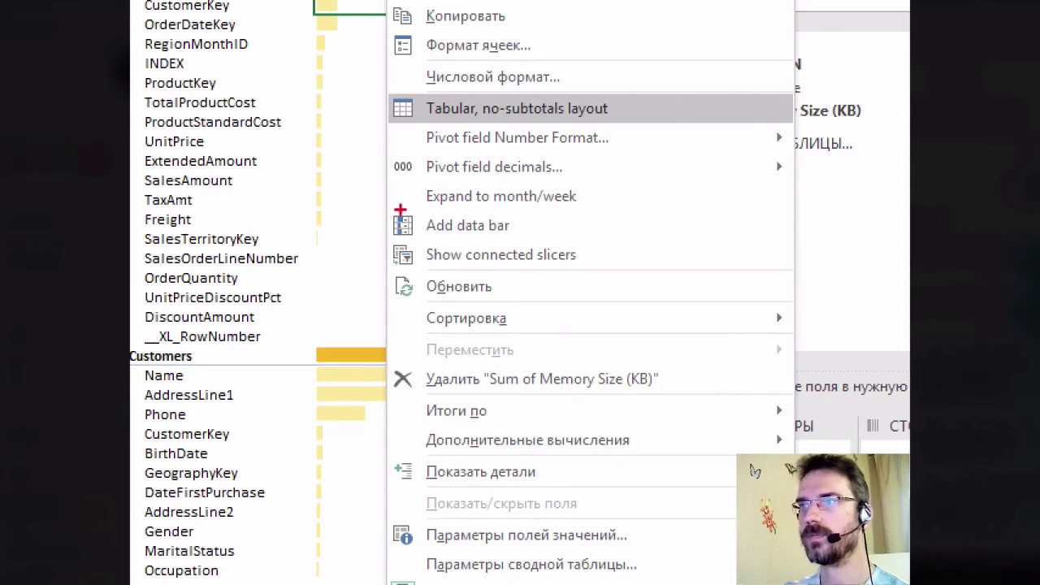
left_click_drag(392, 211, 382, 208)
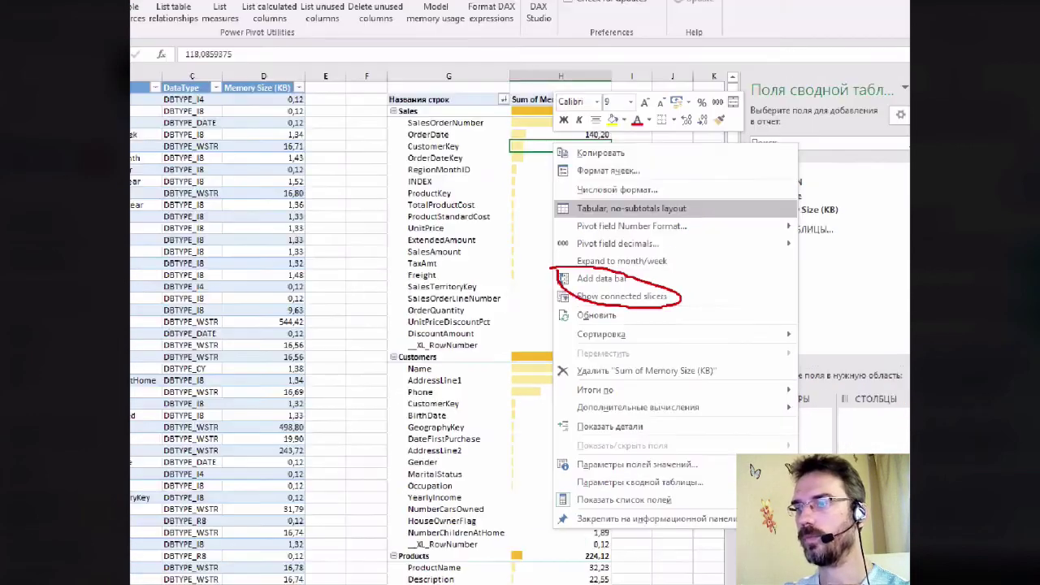
Dismiss the shortcut menu so the memory-usage pivot with its data bars shows again
left_click(590, 217)
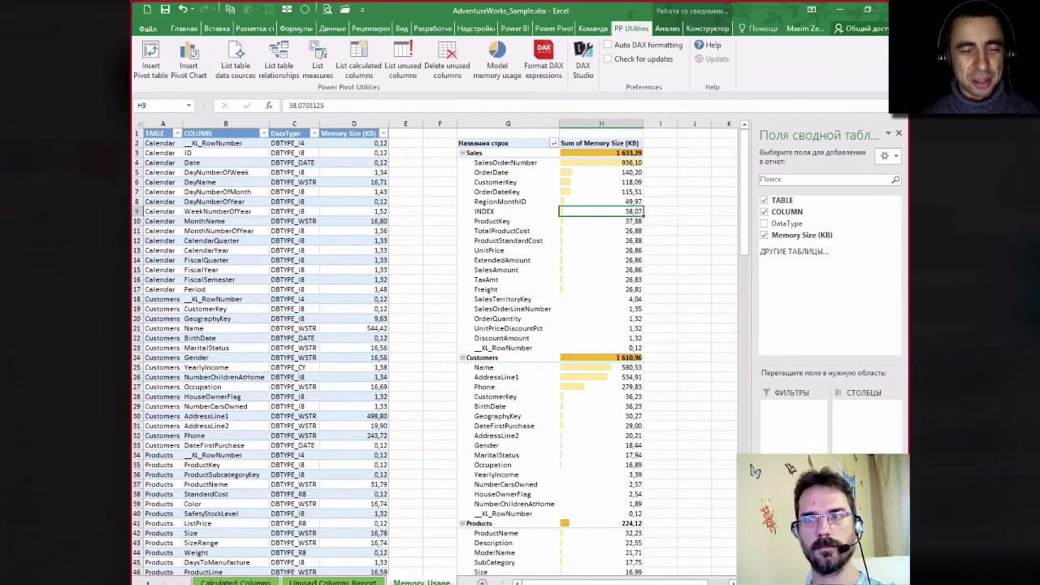
Select an empty cell beside the table so the PivotTable Fields pane closes
left_click(427, 221)
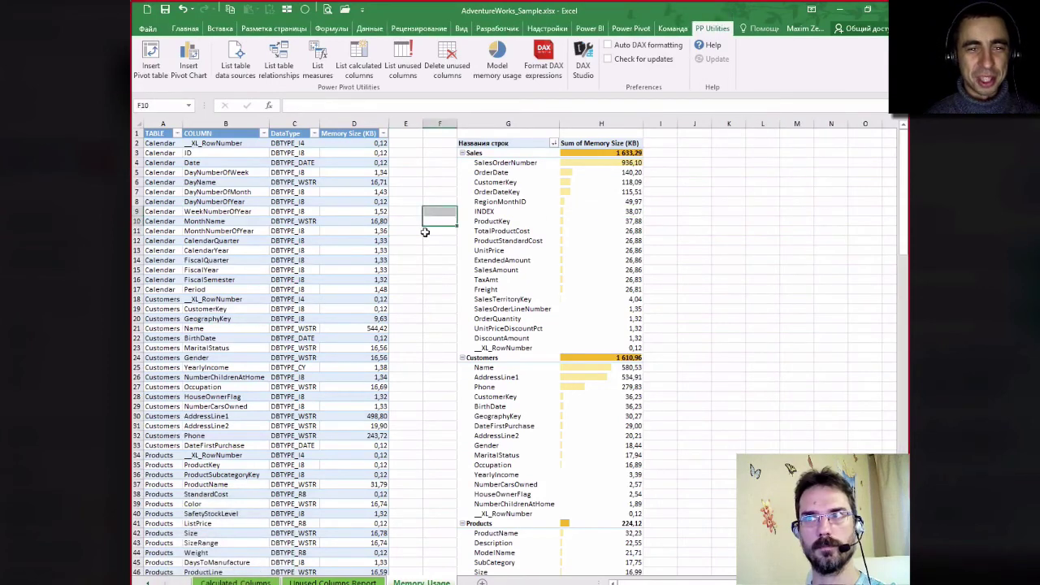
left_click(425, 233)
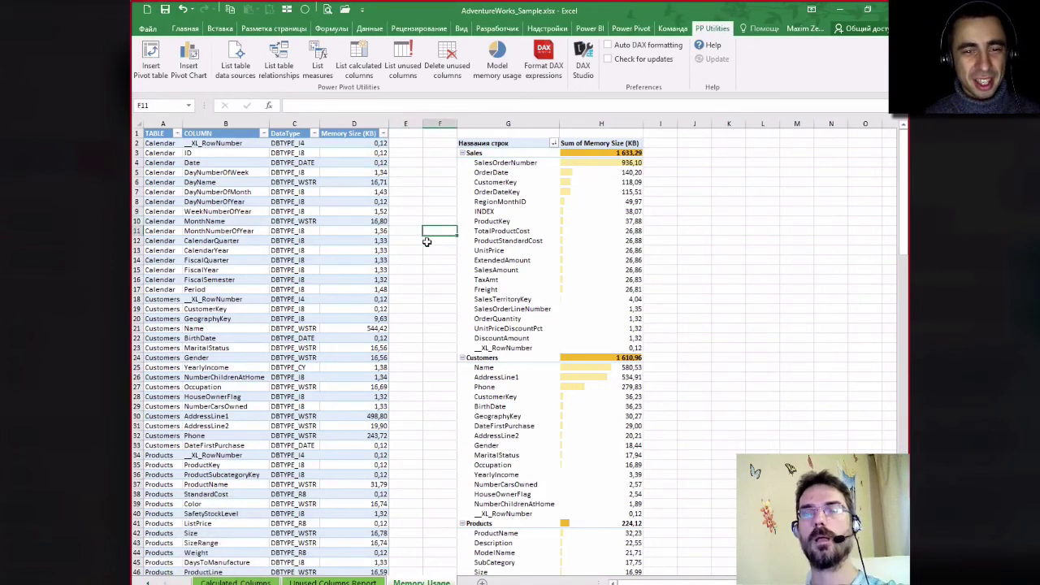